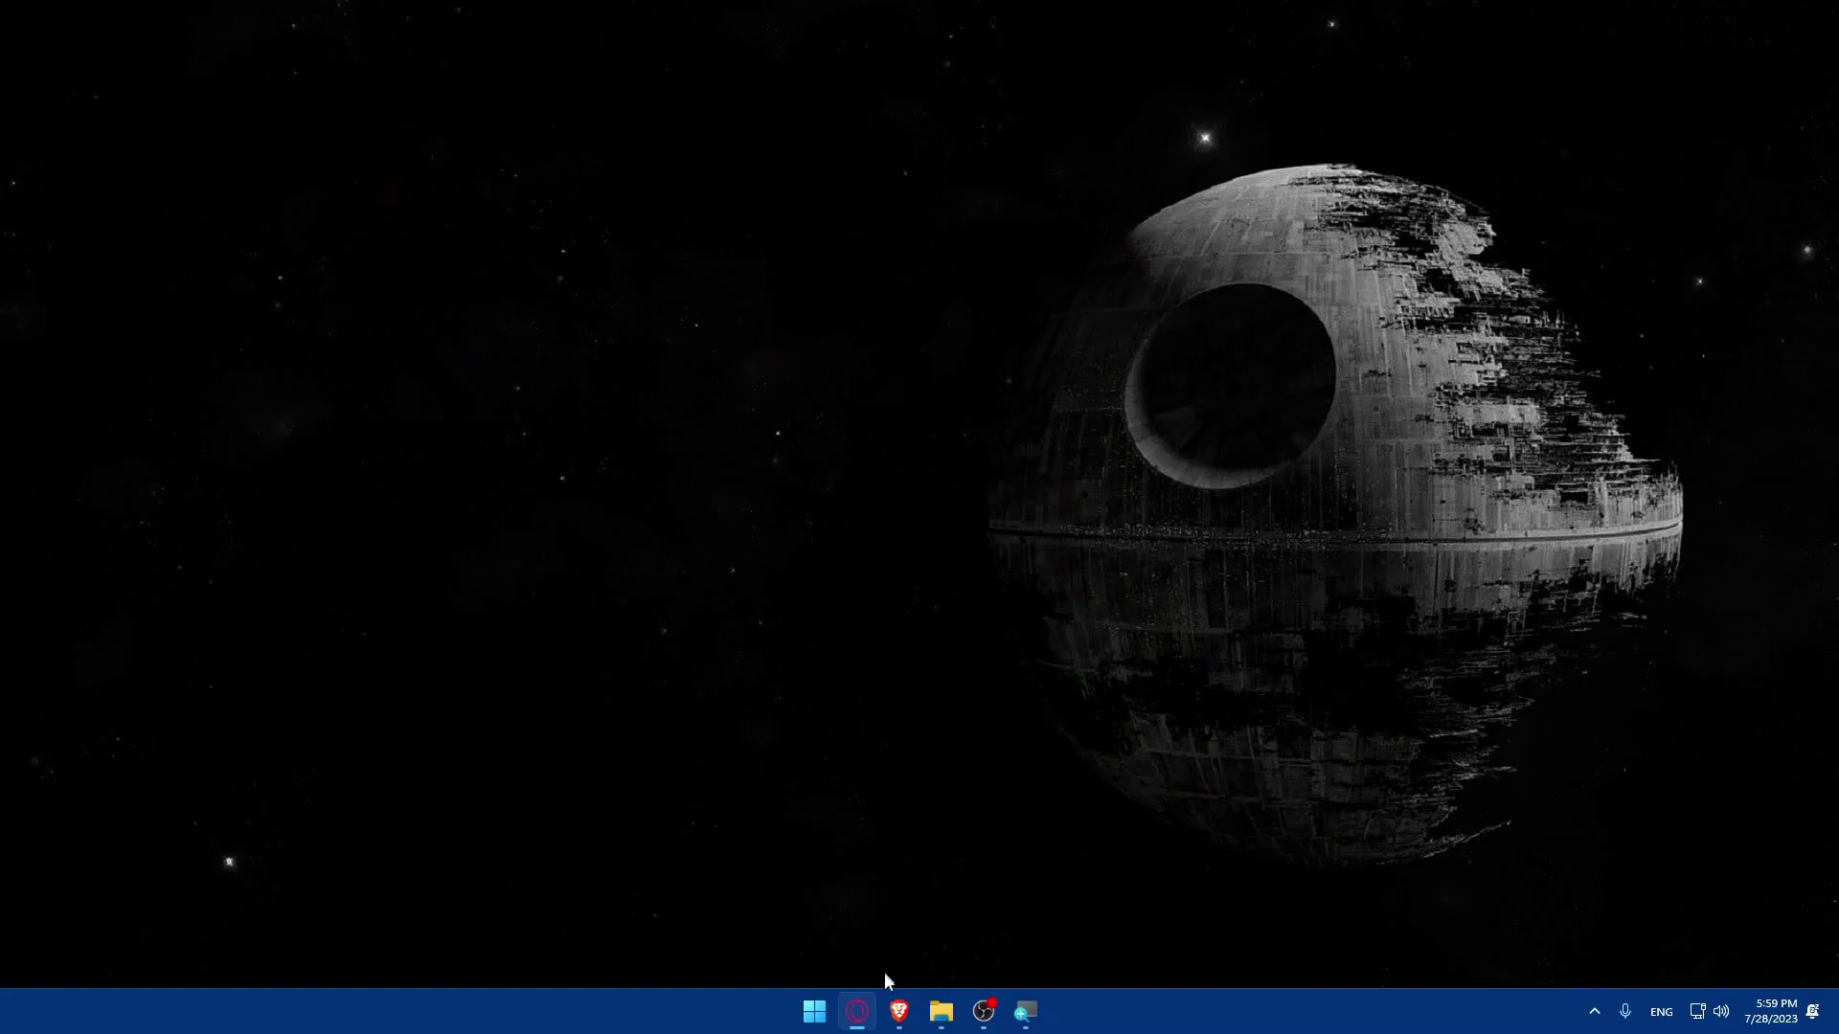
Step: Launch Brave and search for 'square' to reach the Square homepage (squareup.com)
{"action": "left_click", "coordinate": [897, 1007]}
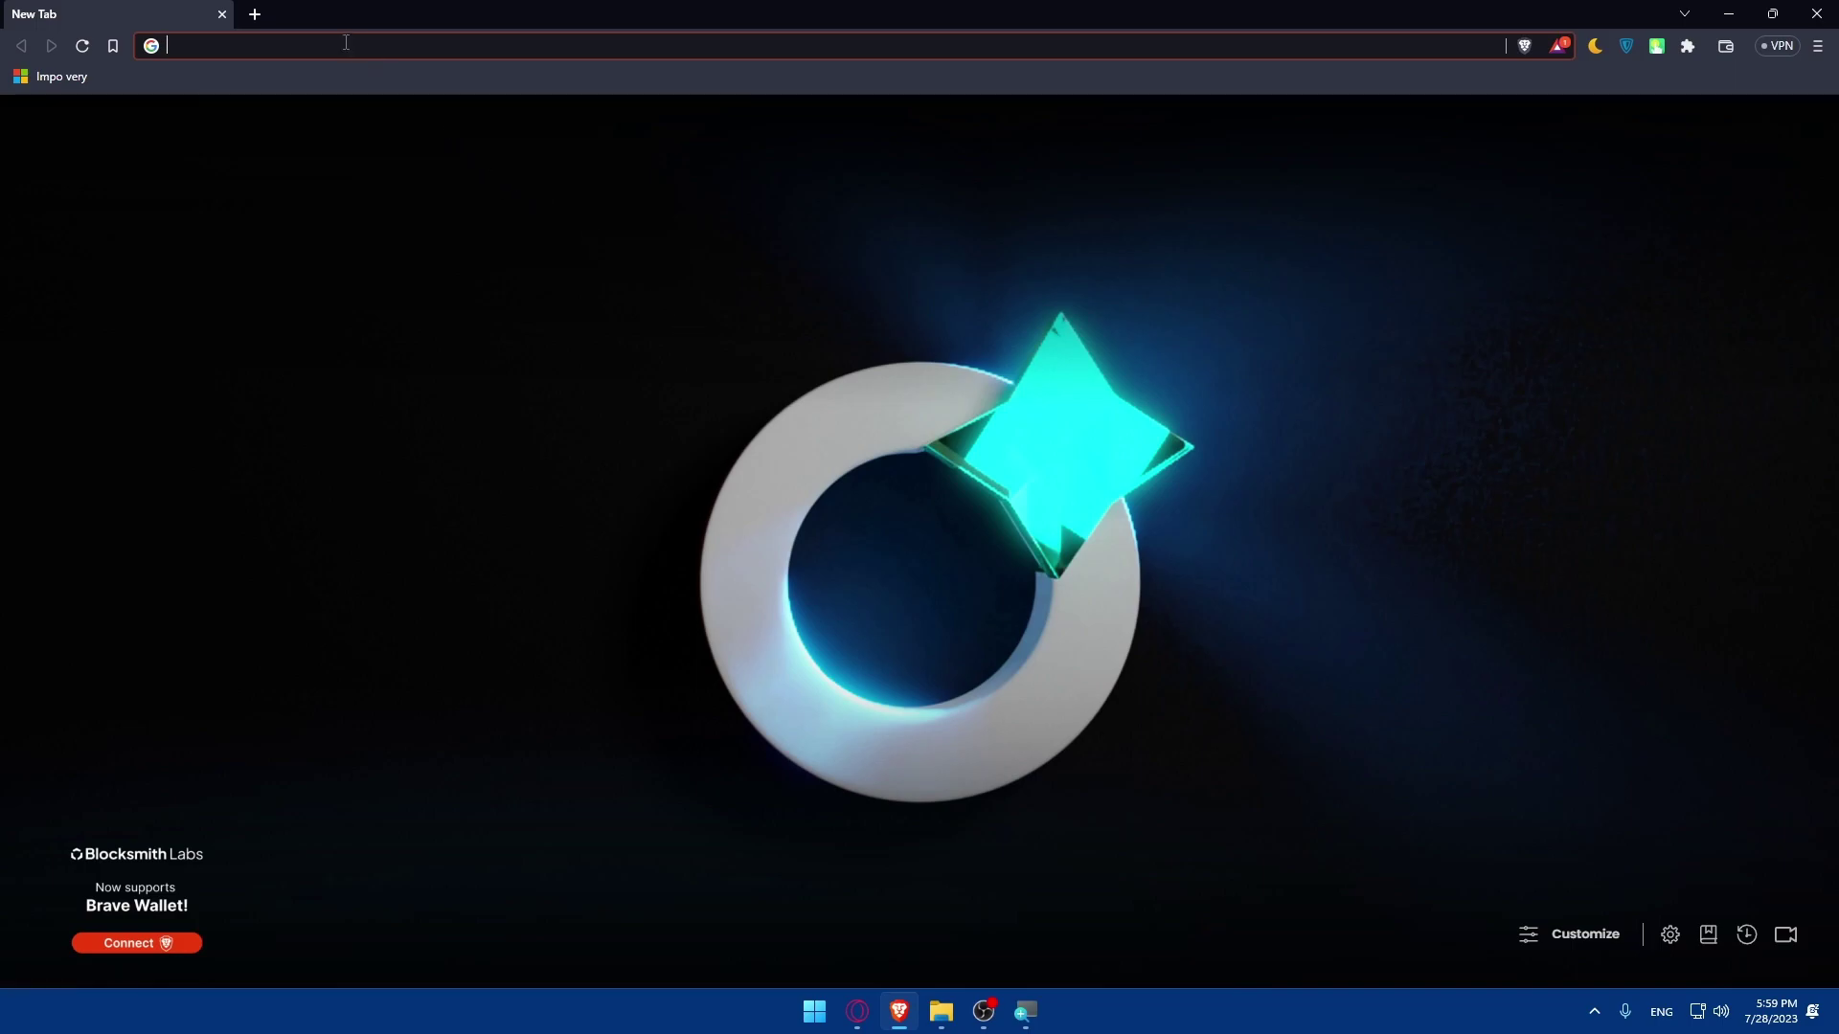
{"action": "type", "text": "sqau"}
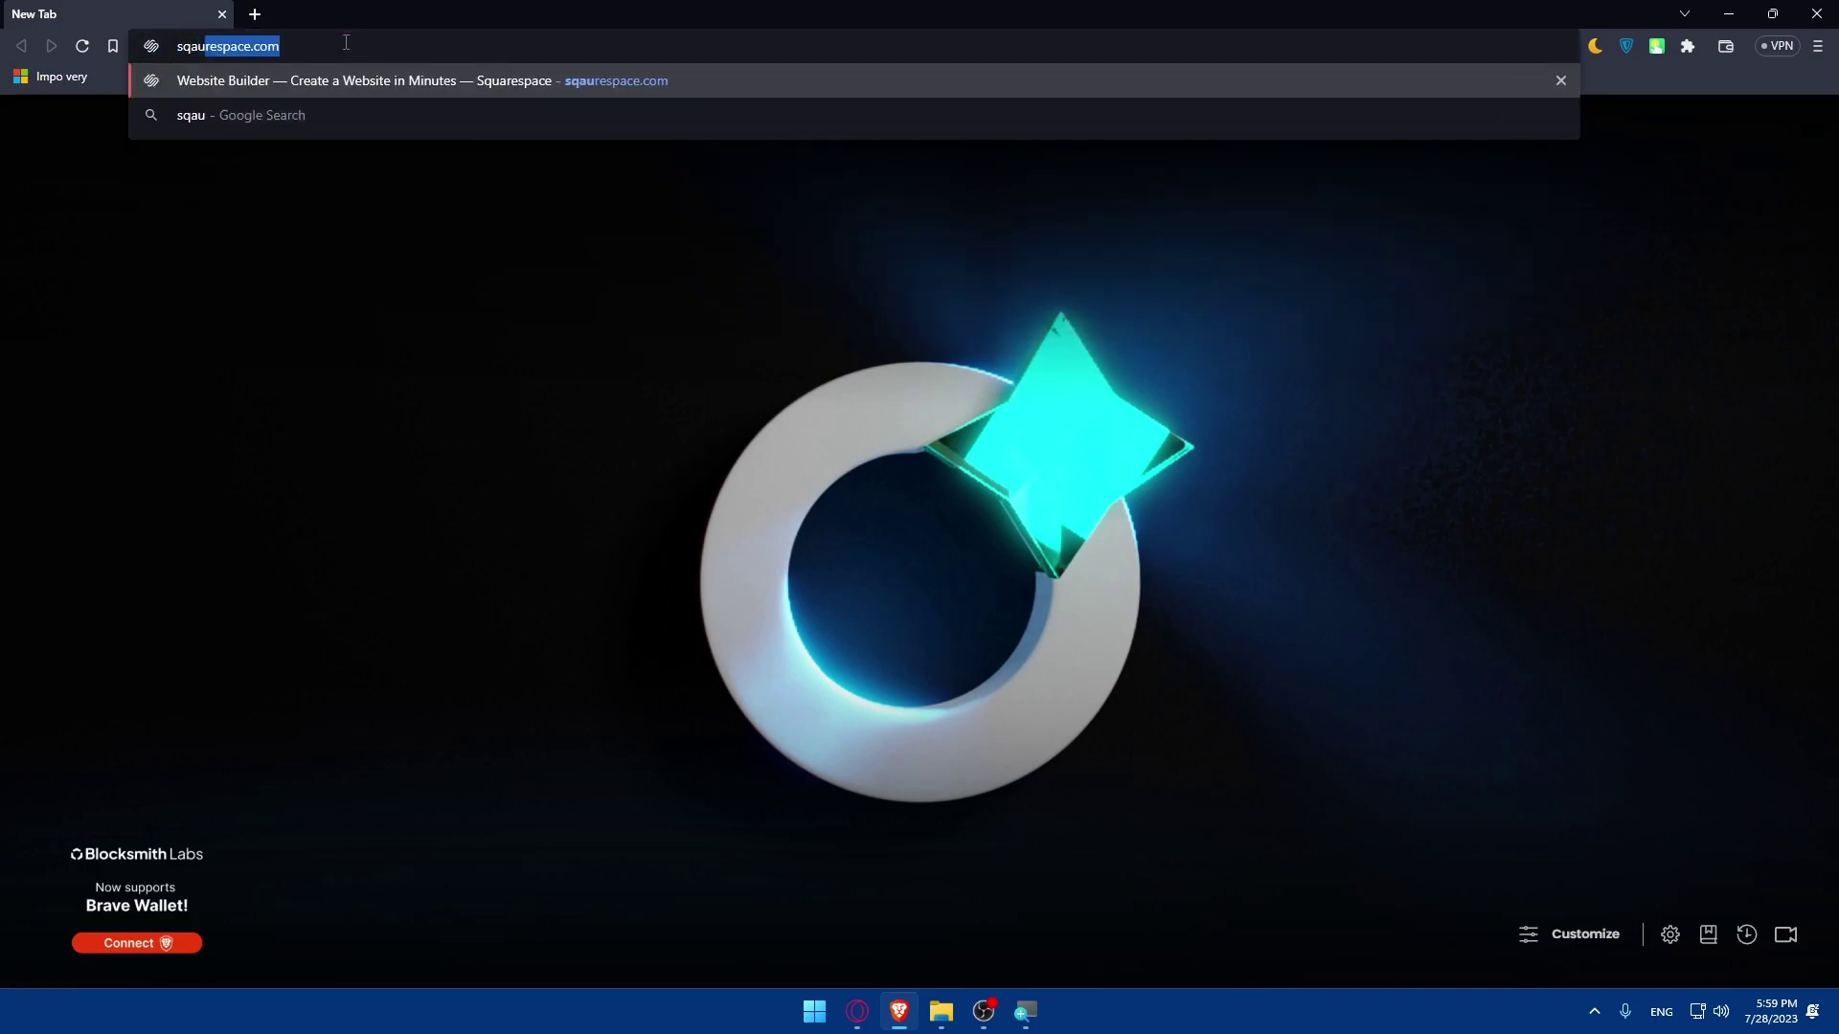
{"action": "key", "text": "BackSpace"}
{"action": "key", "text": "BackSpace"}
{"action": "key", "text": "BackSpace"}
{"action": "type", "text": "uare"}
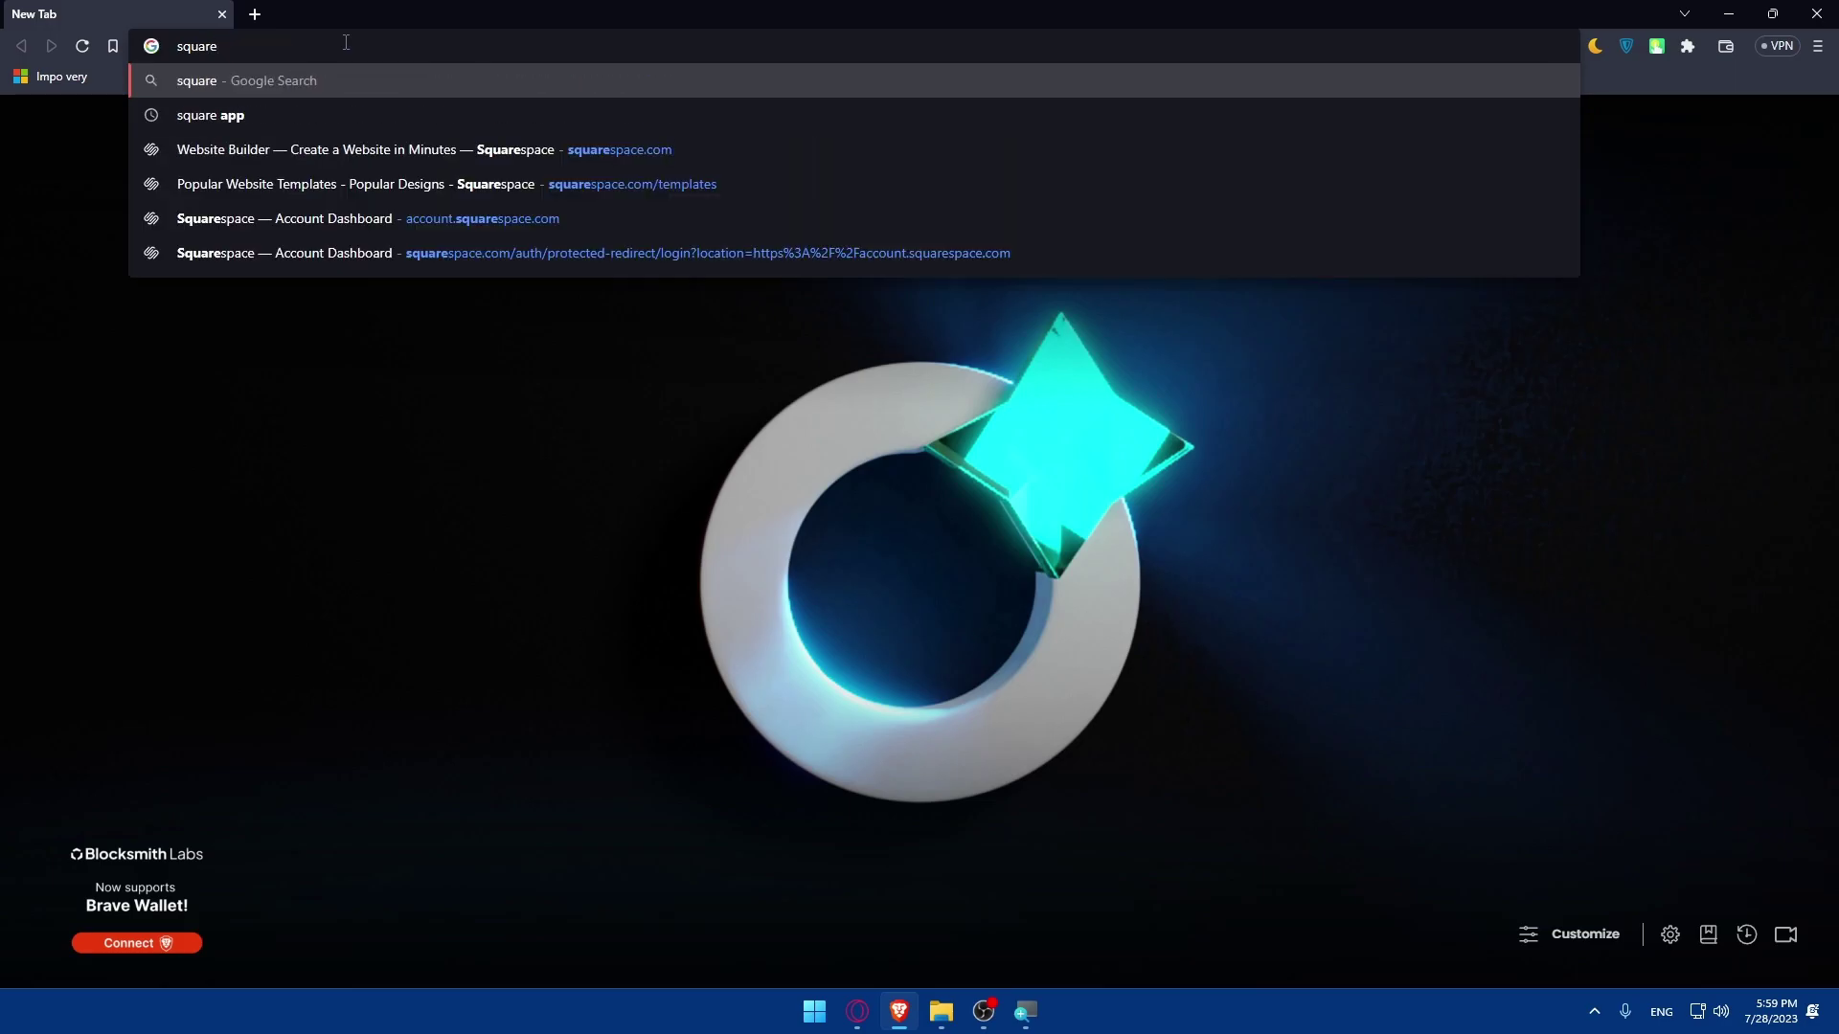
{"action": "key", "text": "Return"}
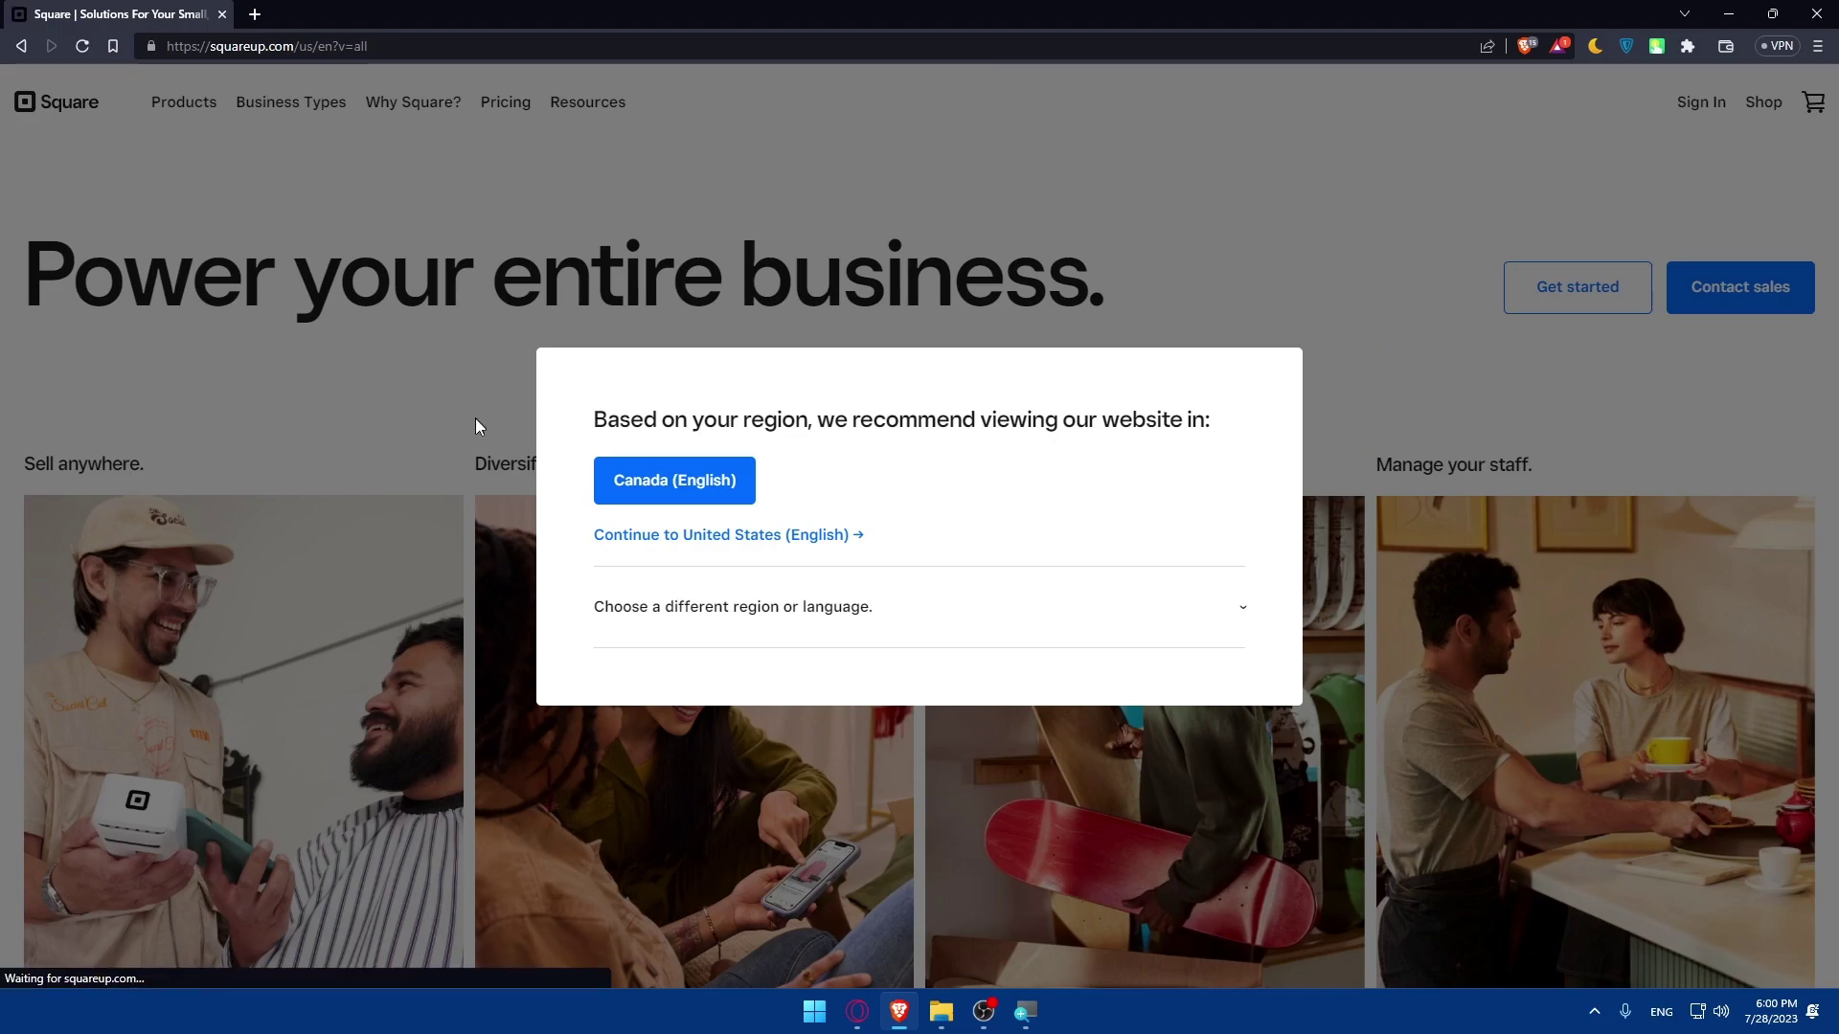
Step: Keep the Square site in United States English and go to its sign-in page
{"action": "left_click", "coordinate": [715, 542]}
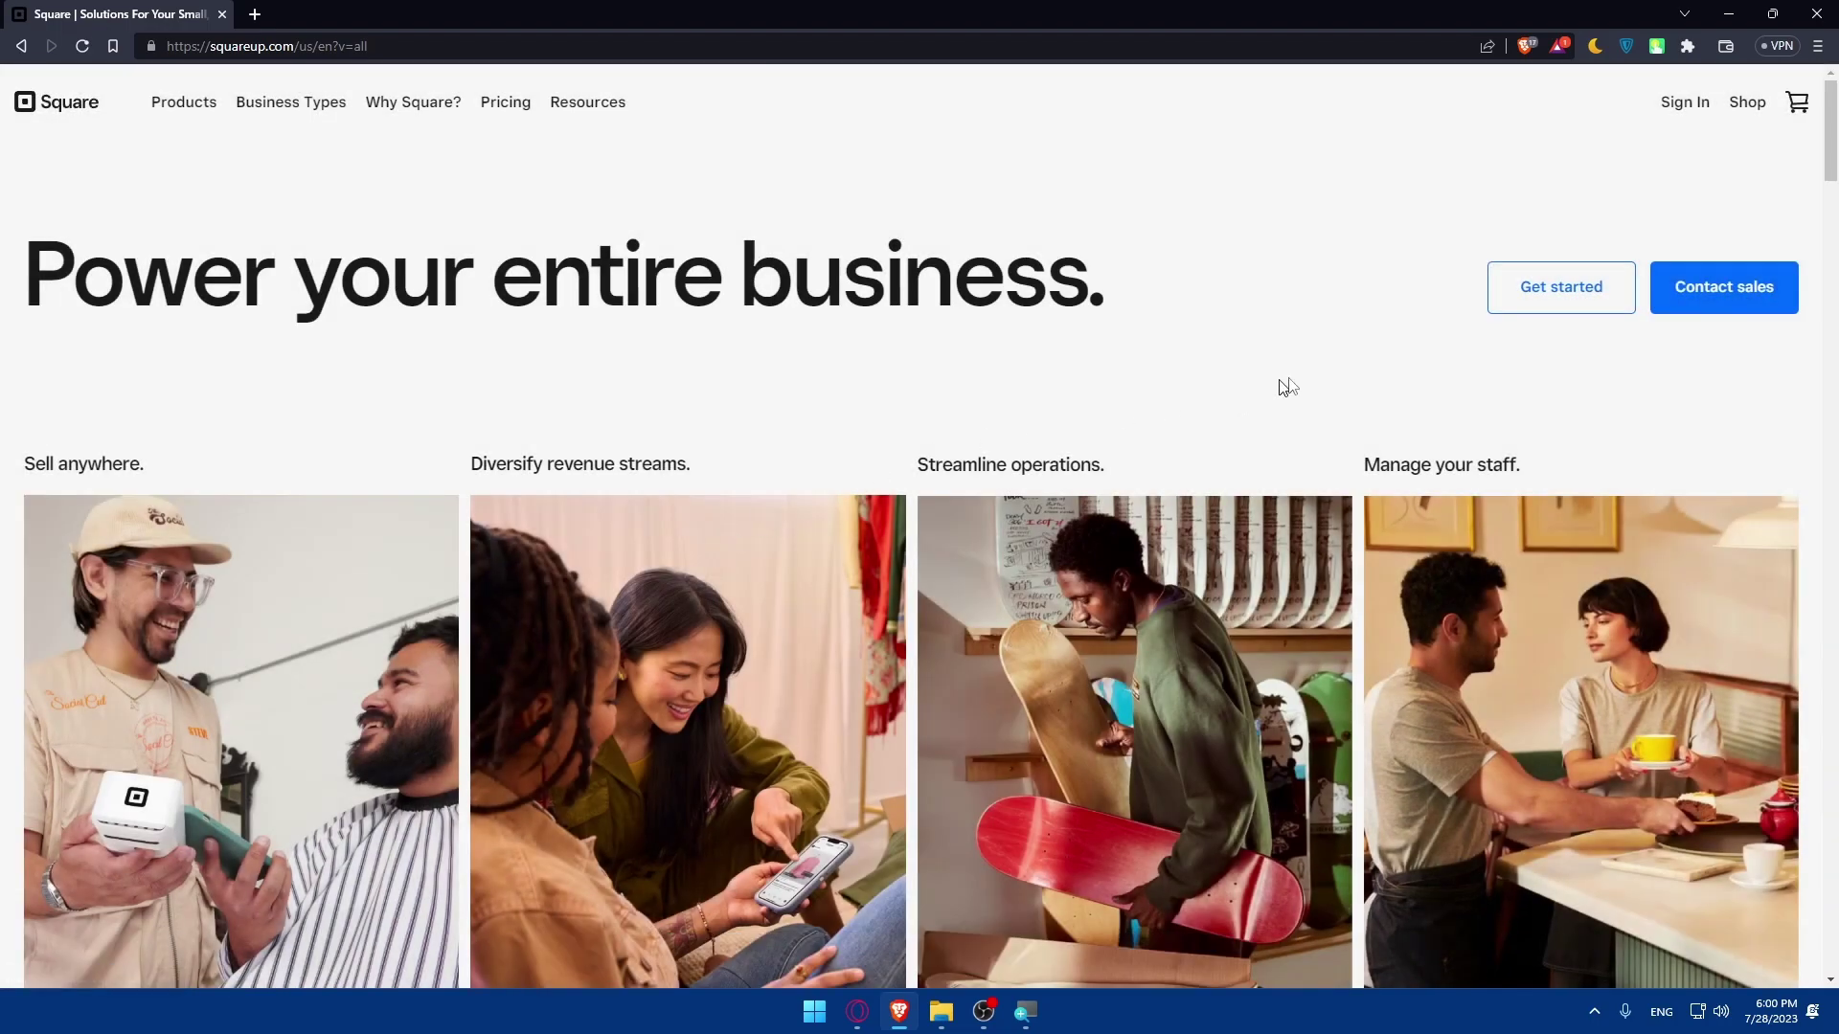
{"action": "left_click", "coordinate": [1582, 299]}
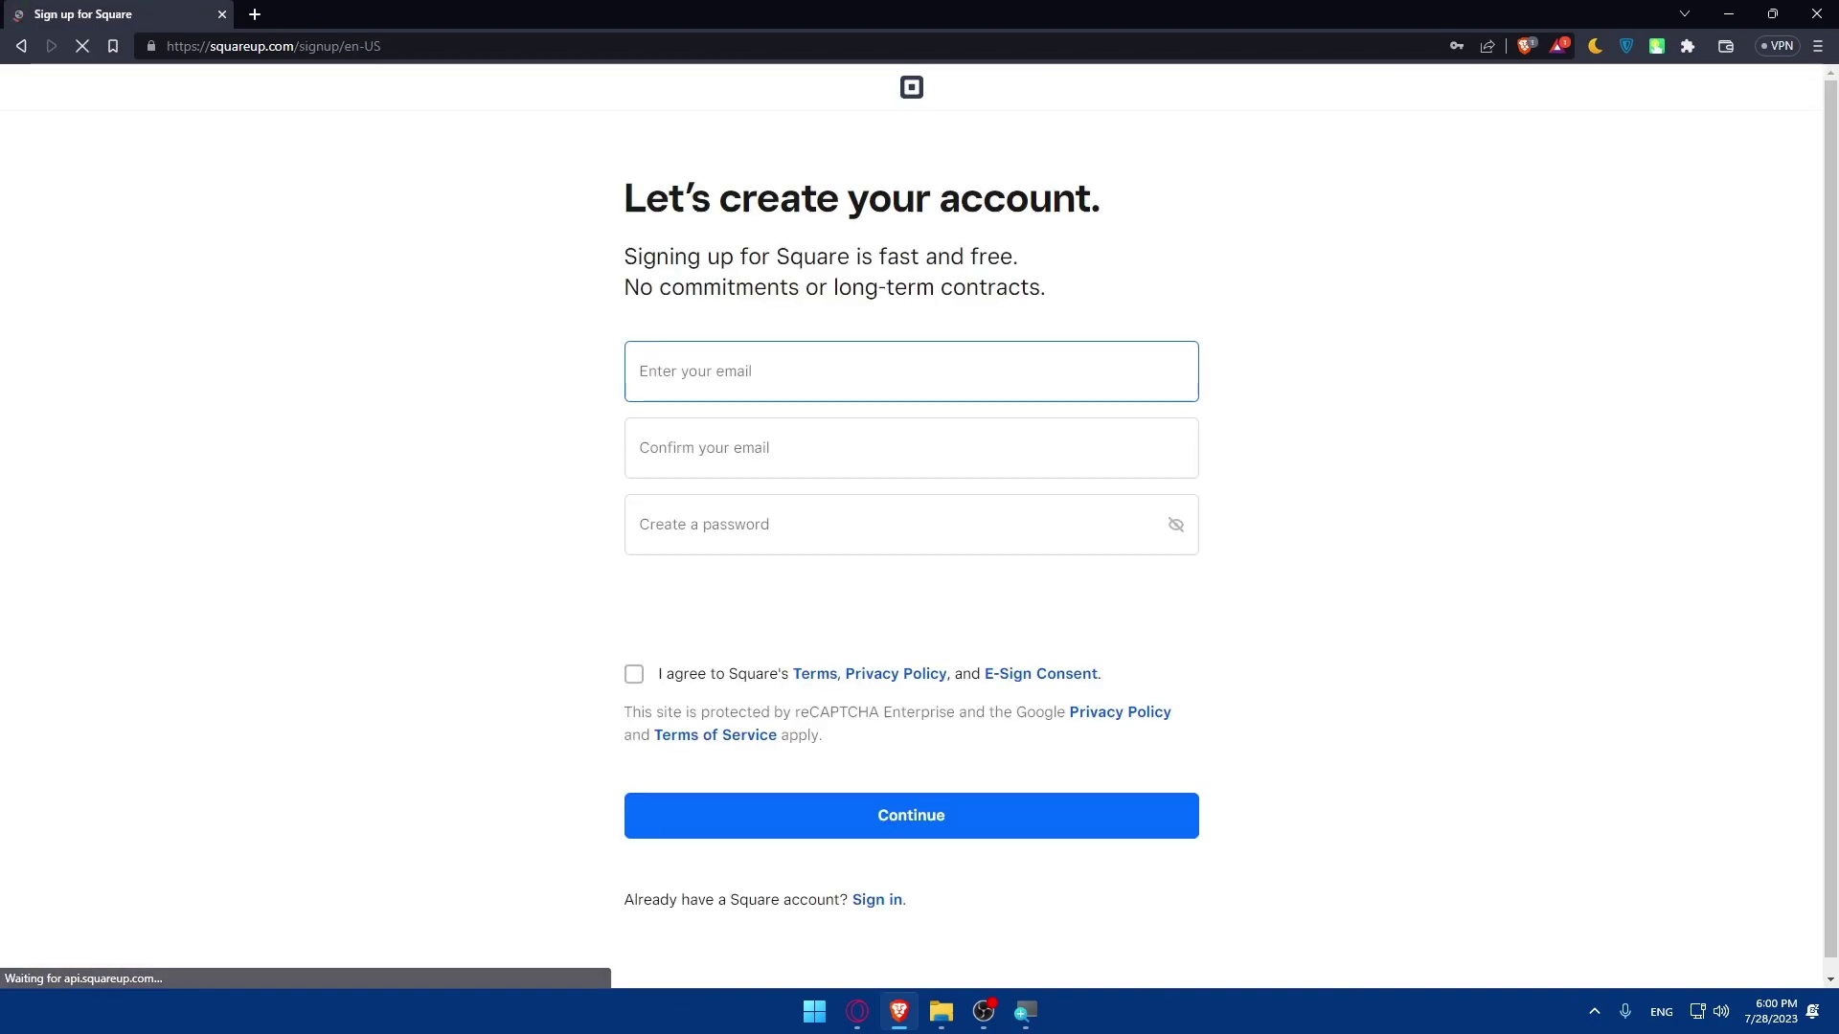
{"action": "scroll", "coordinate": [951, 428], "scroll_direction": "down", "scroll_amount": 1}
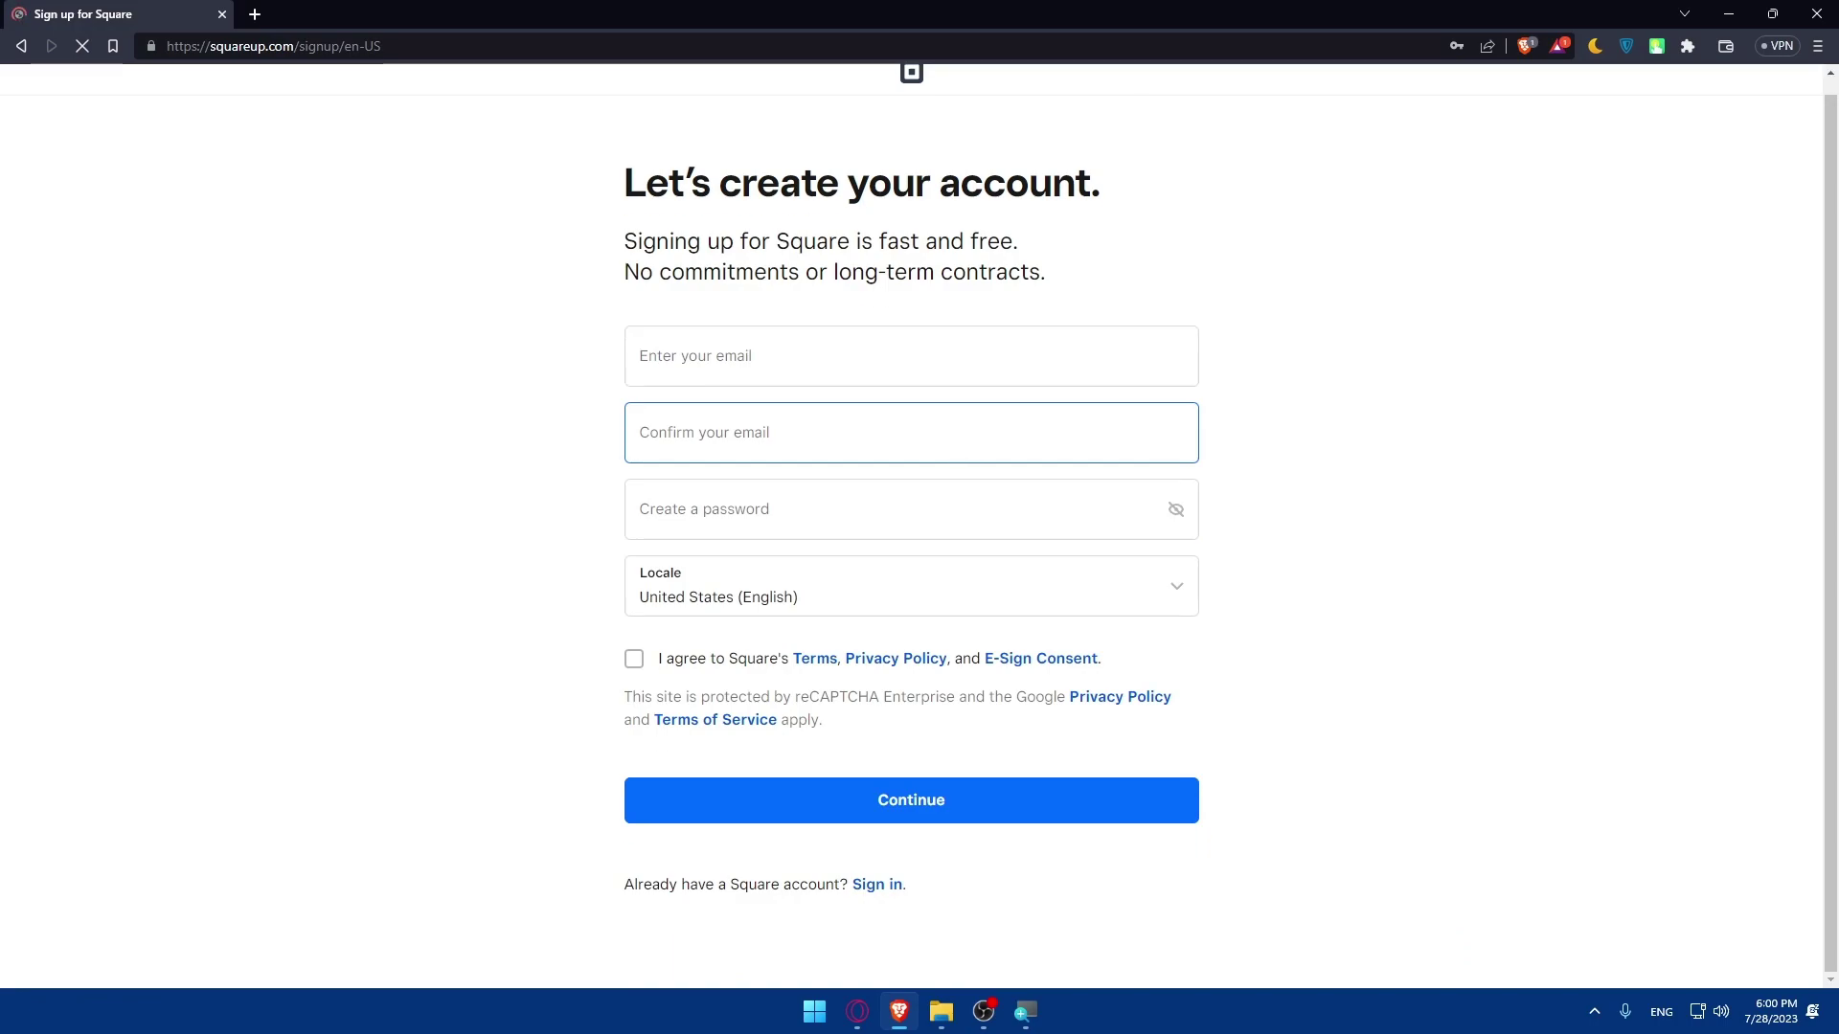
{"action": "left_click", "coordinate": [889, 883]}
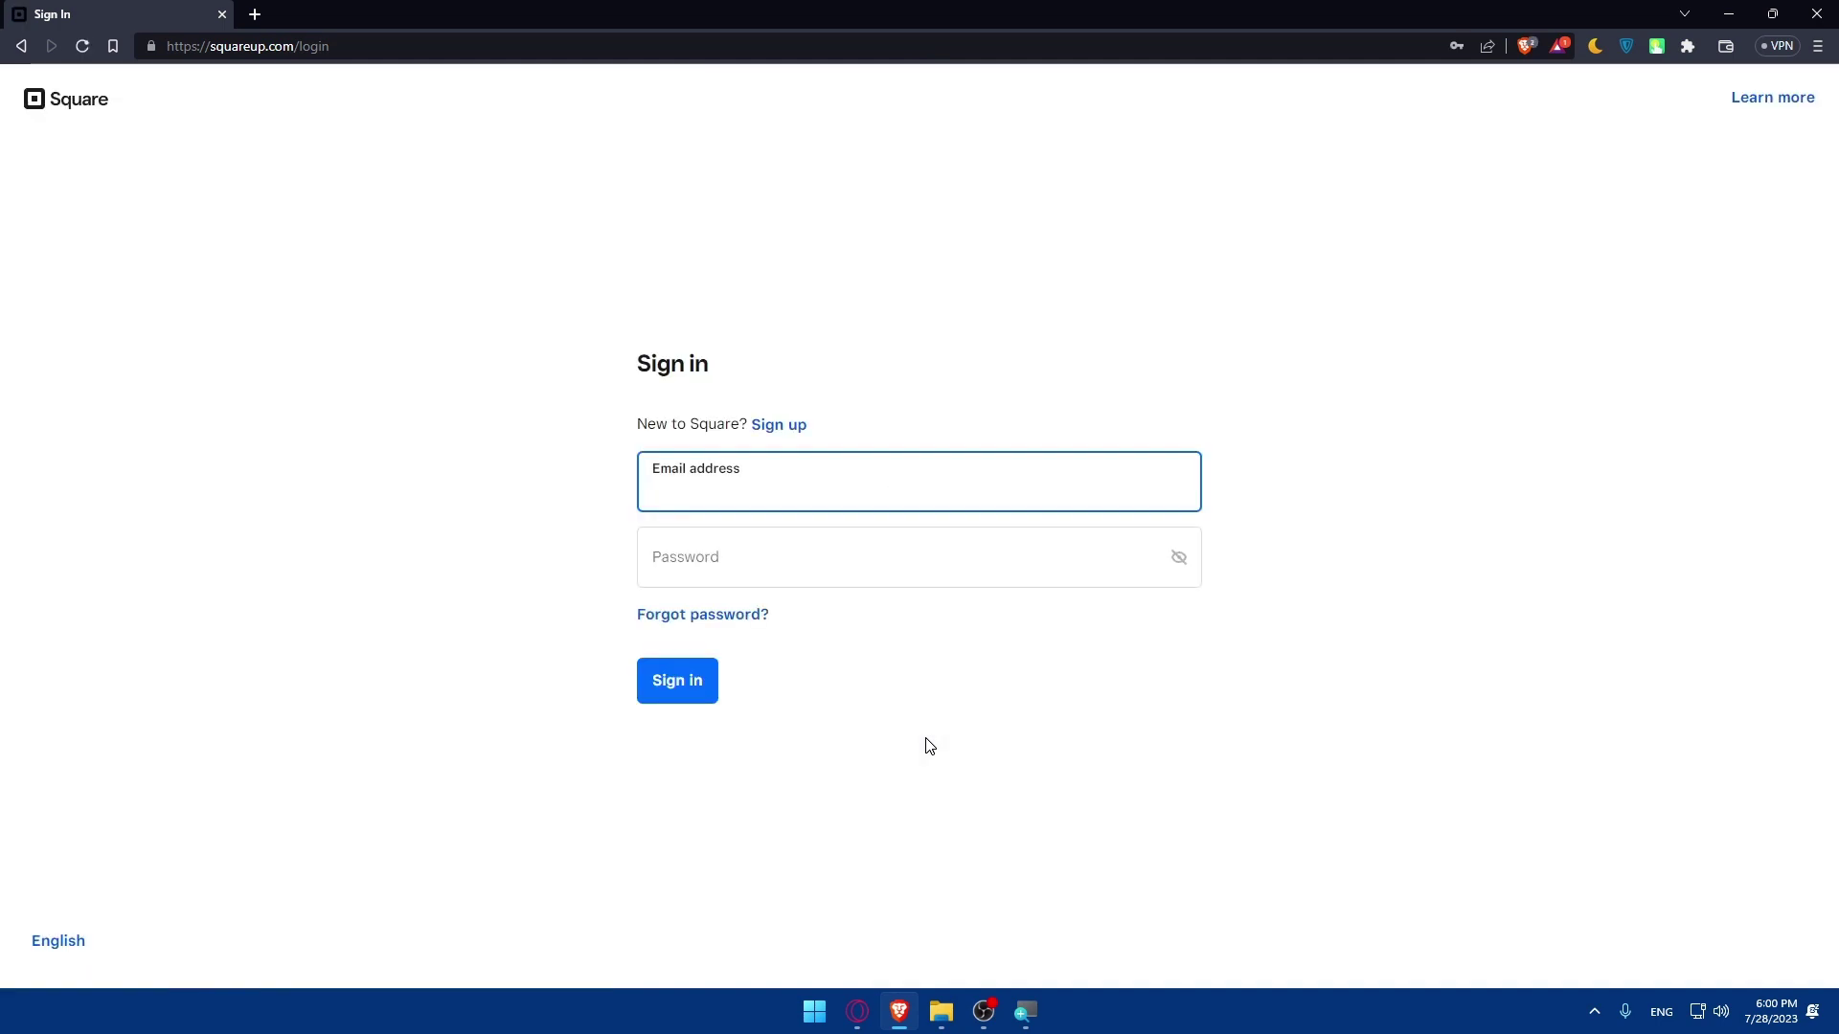
Step: Sign in to Square with the saved autofill email and password
{"action": "left_click", "coordinate": [950, 750]}
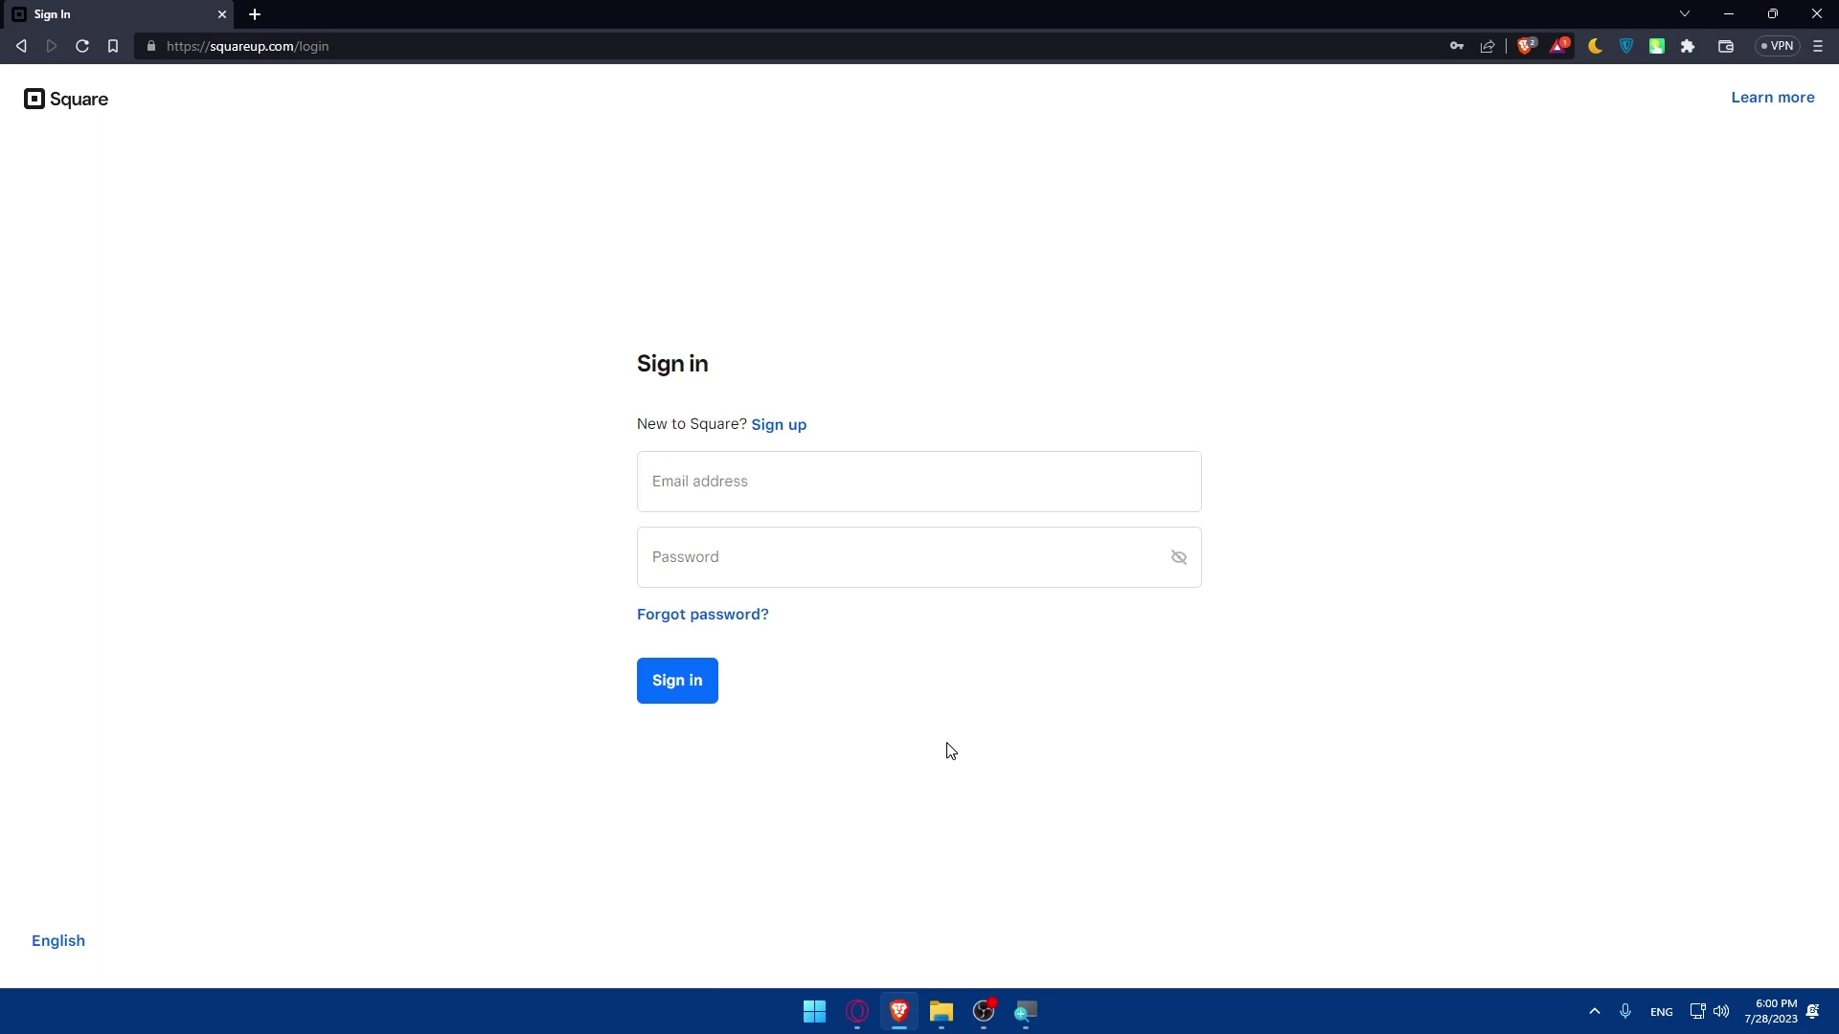
{"action": "key", "text": "Tab"}
{"action": "left_click", "coordinate": [827, 482]}
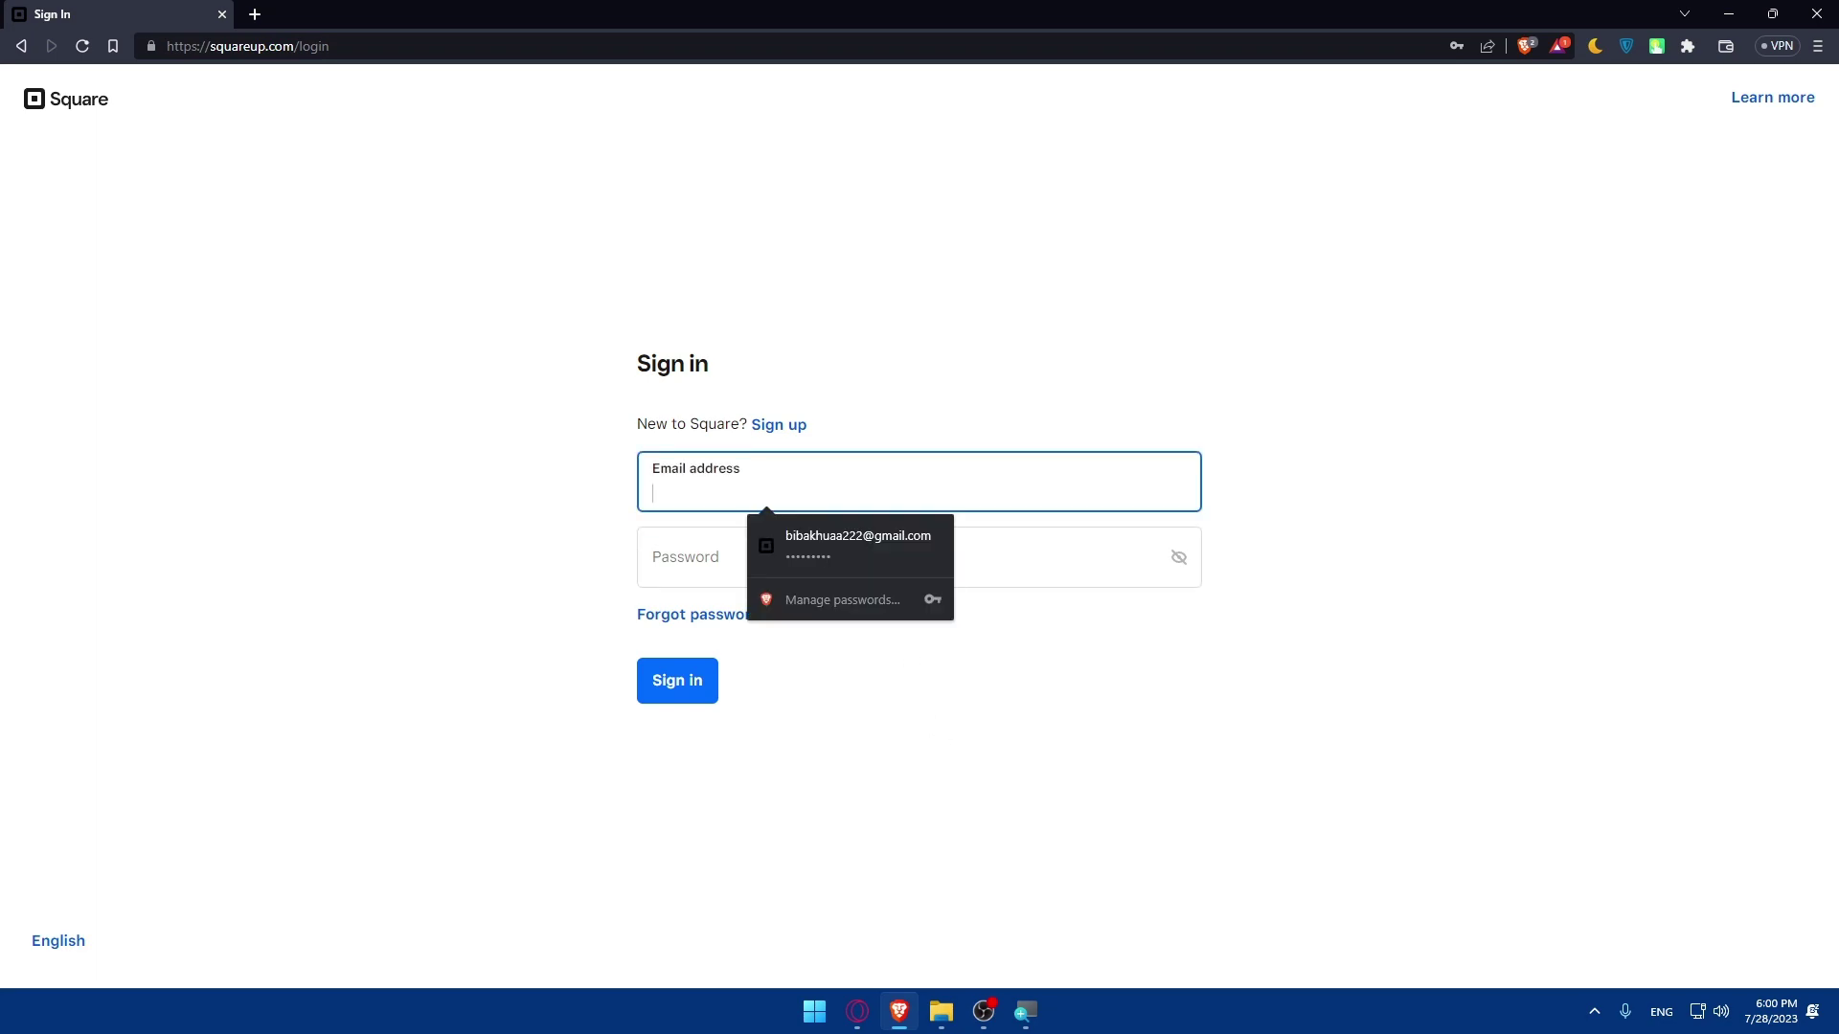
{"action": "left_click", "coordinate": [854, 548]}
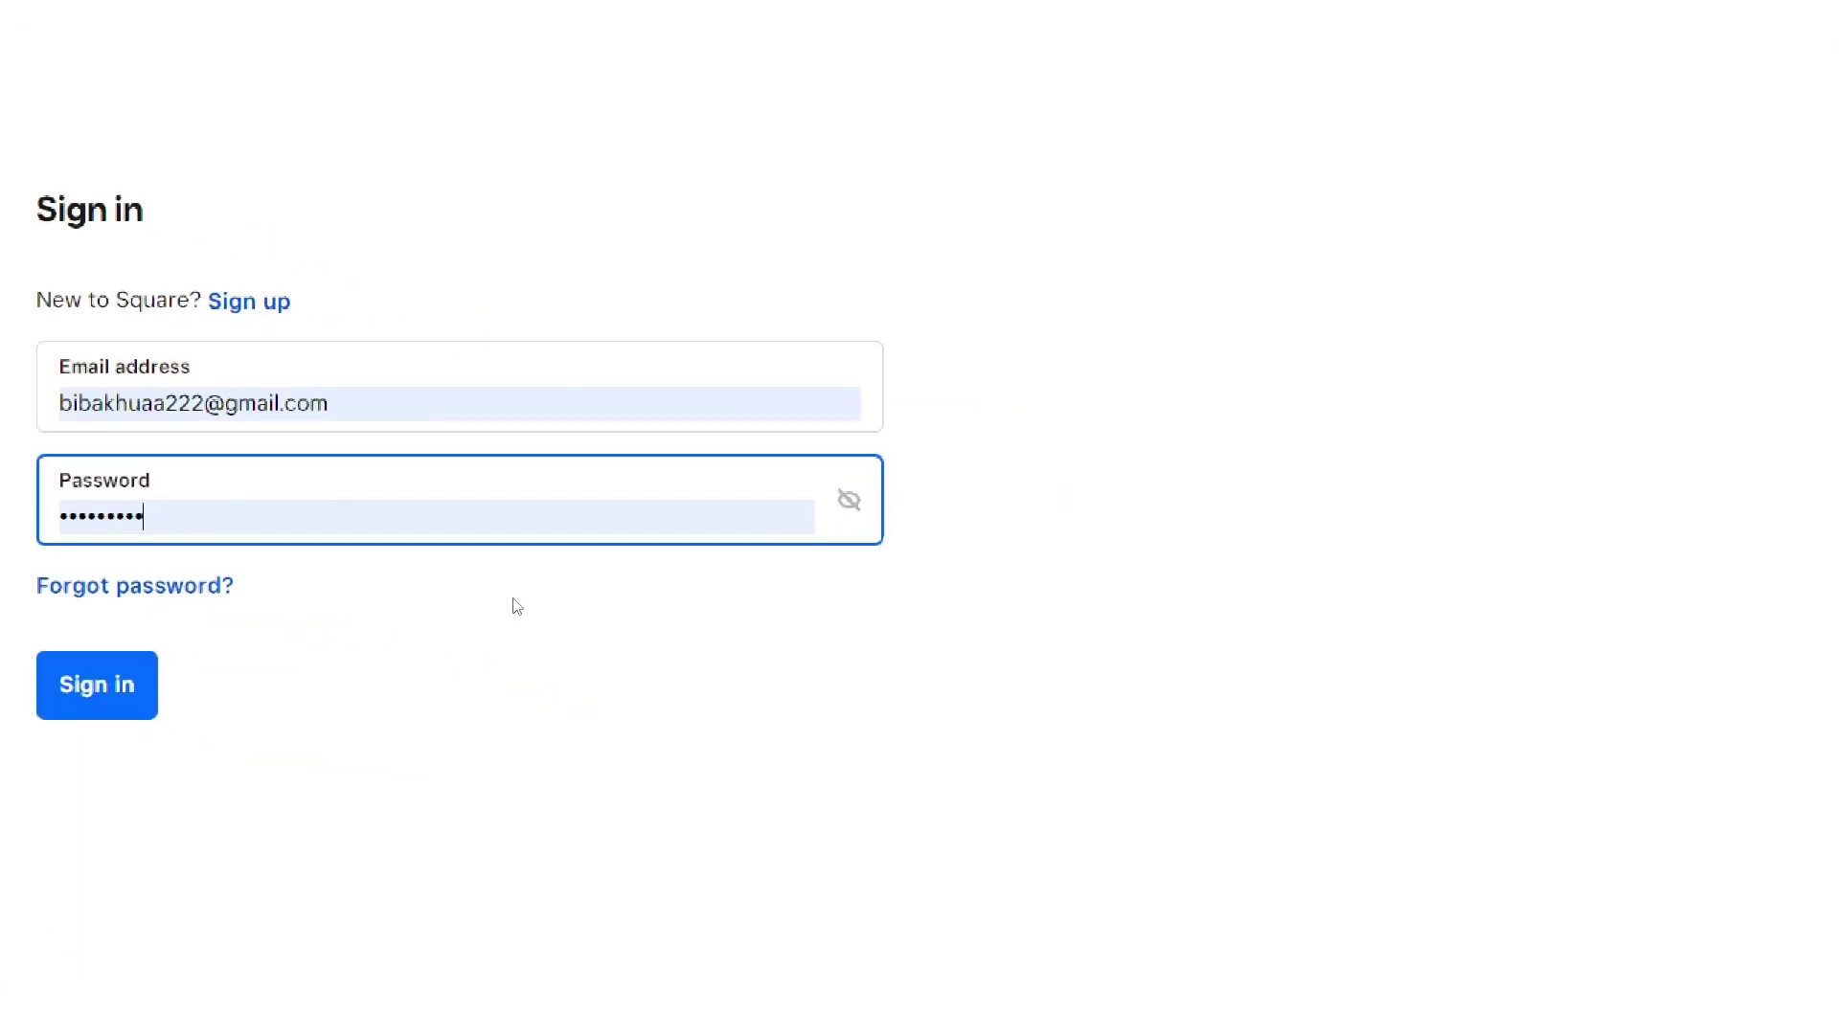
{"action": "left_click", "coordinate": [132, 706]}
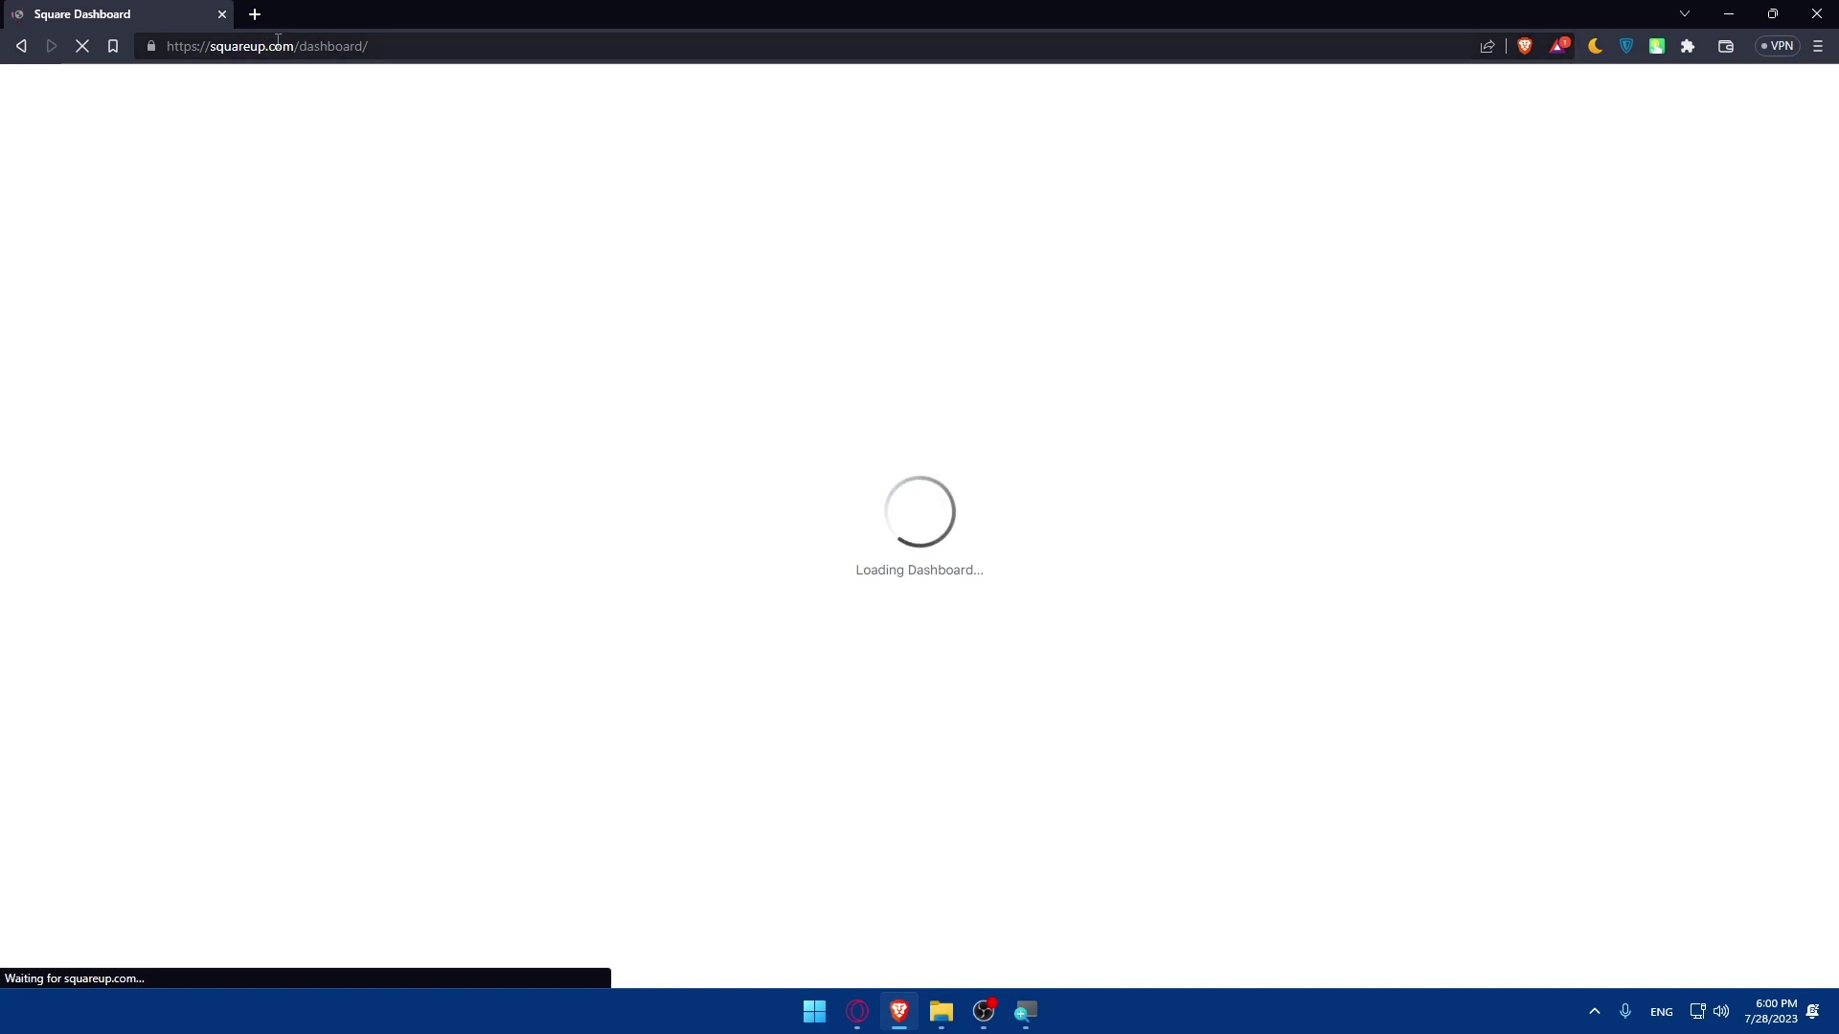
Step: Load wix.com in a new tab and scroll through the Wix homepage and back up
{"action": "left_click", "coordinate": [255, 14]}
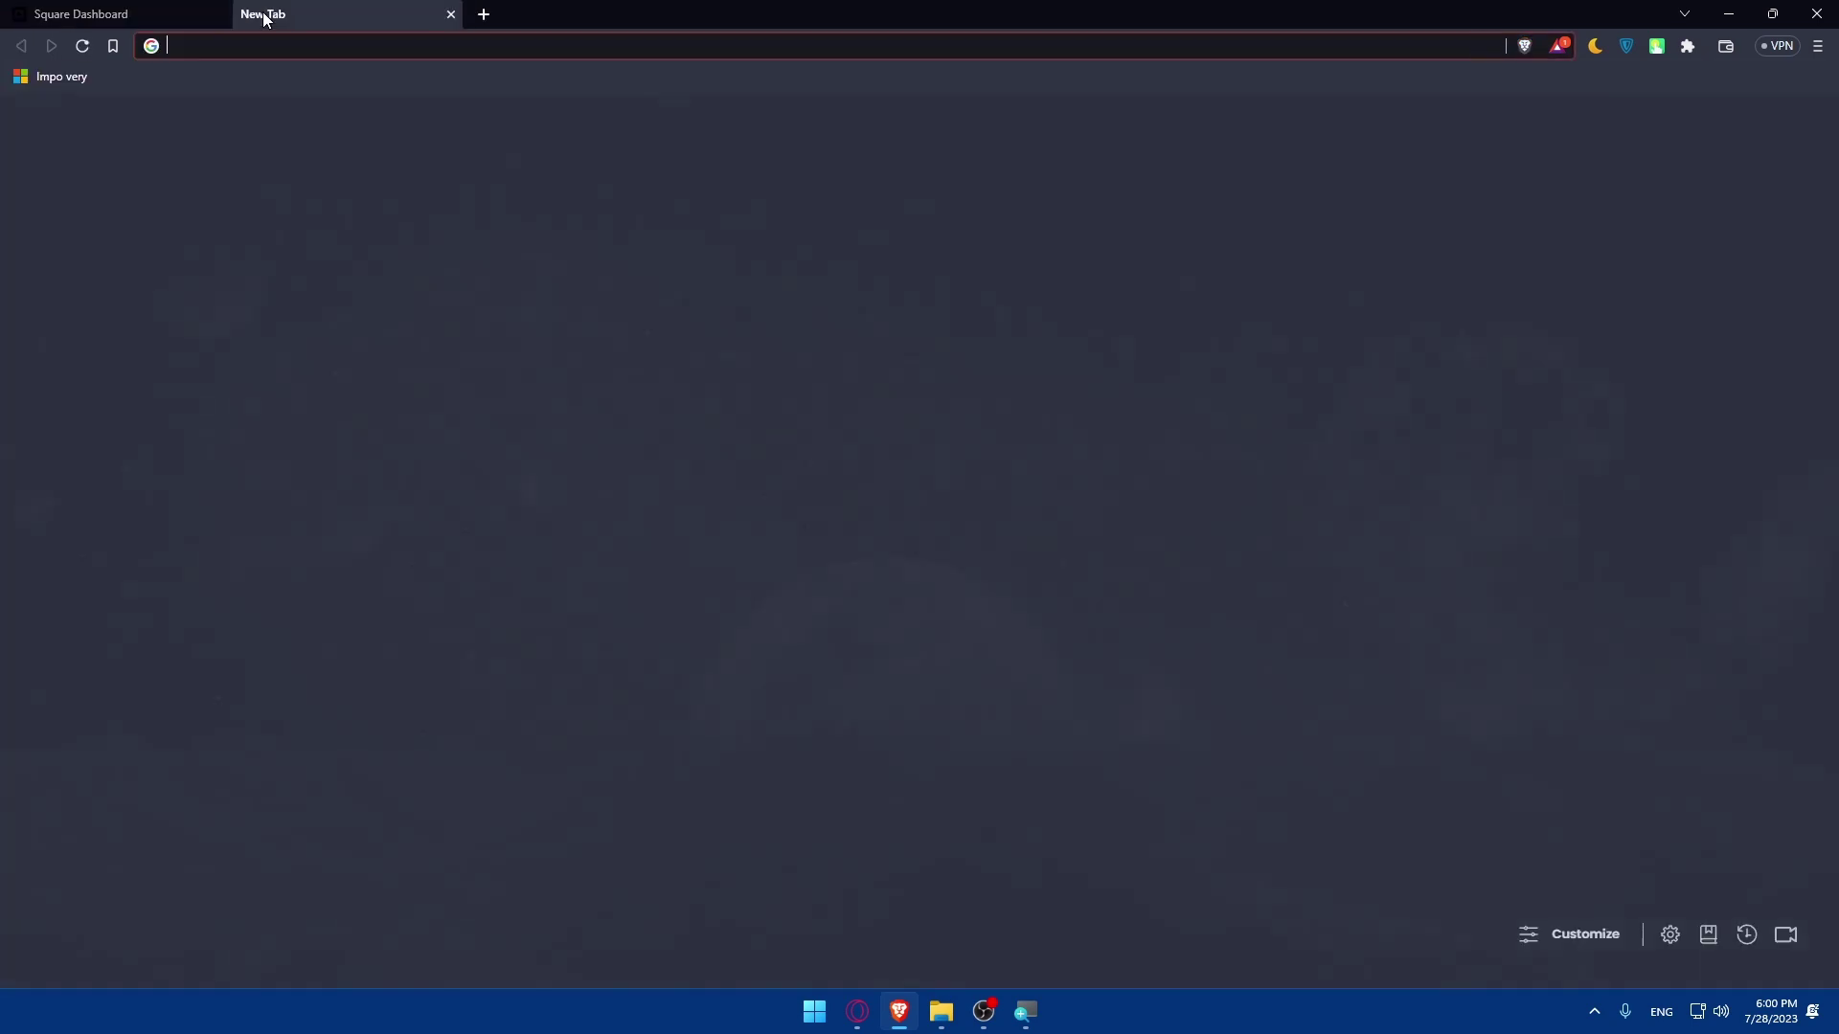
{"action": "type", "text": "wix.com"}
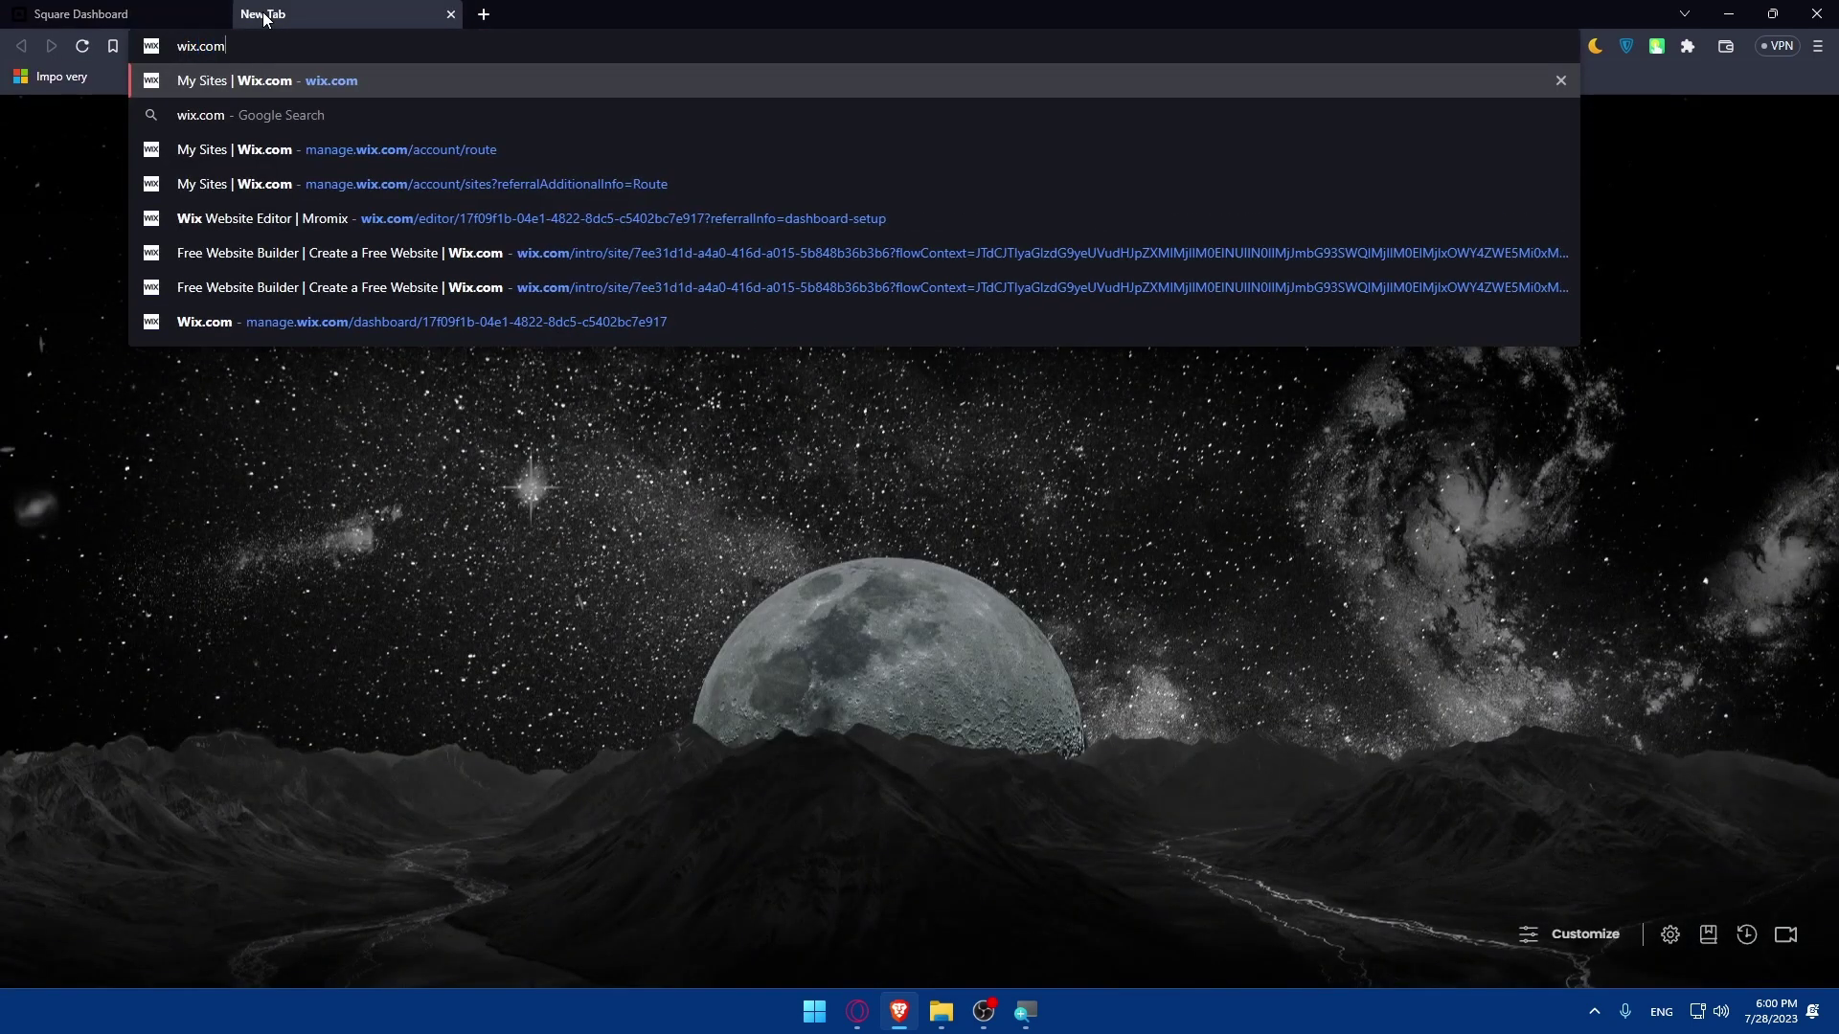
{"action": "key", "text": "Return"}
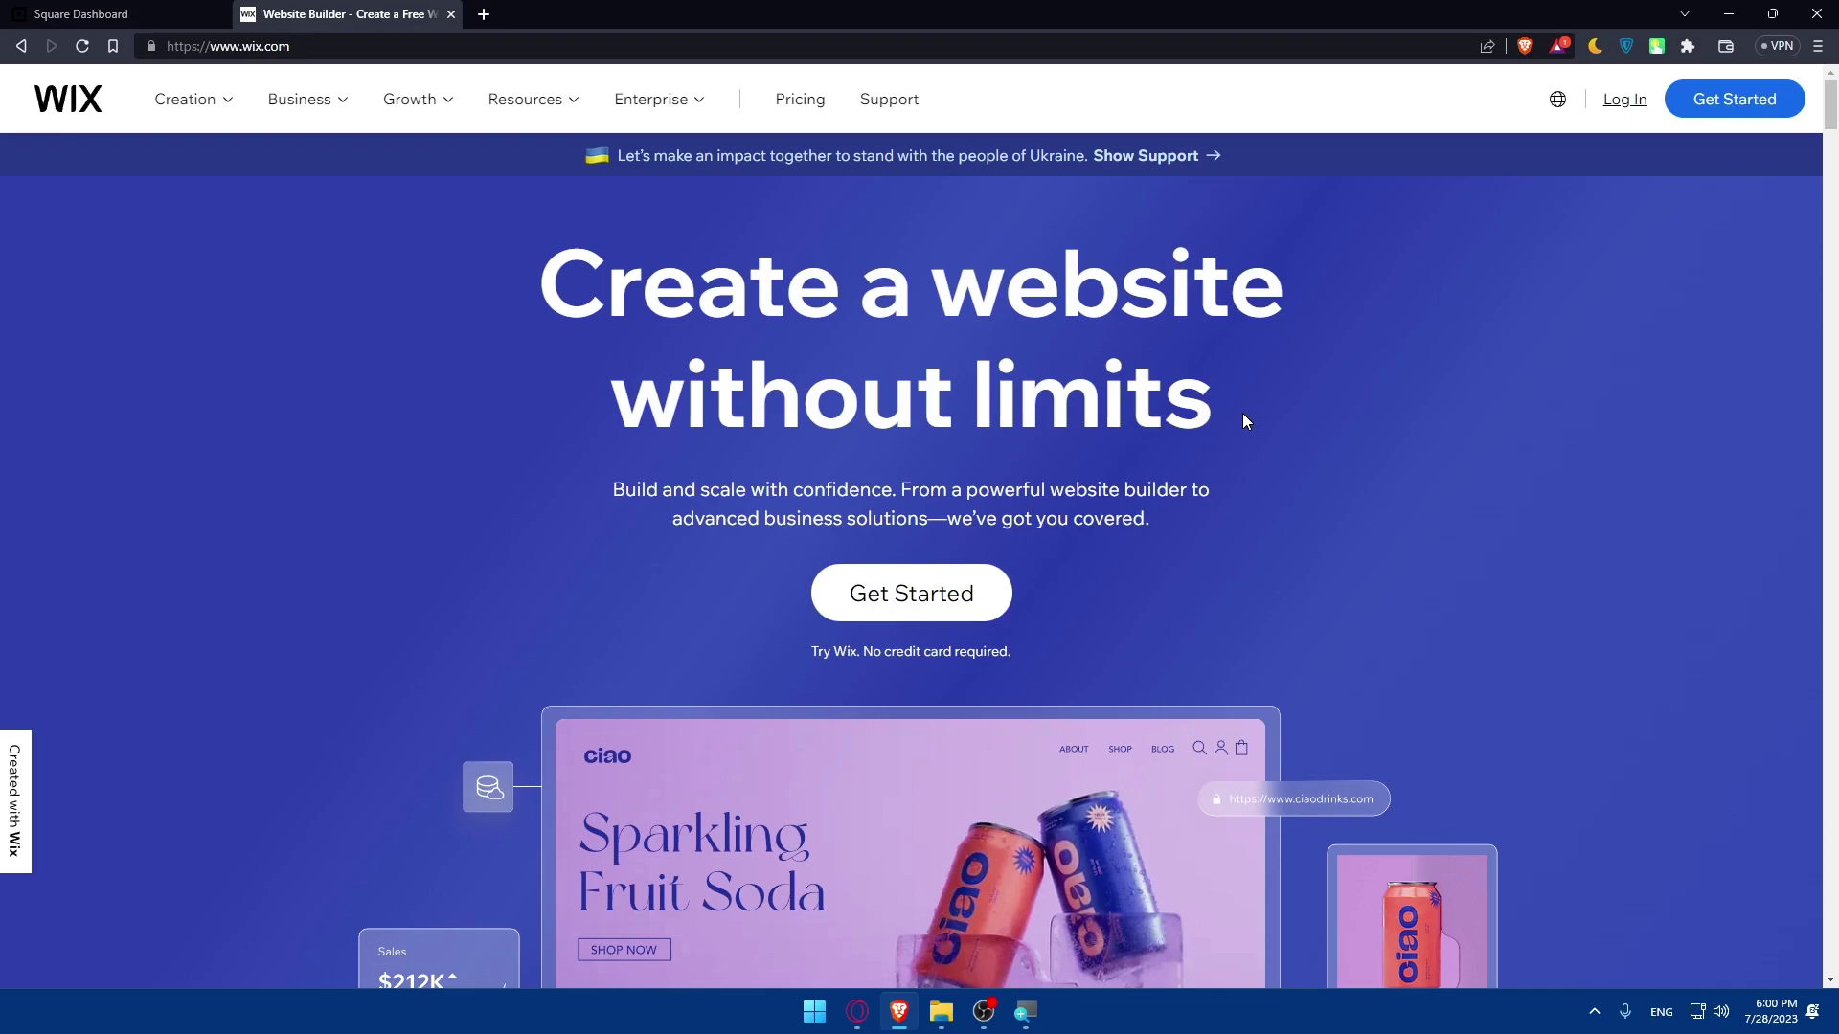
{"action": "scroll", "coordinate": [1243, 414], "scroll_direction": "down", "scroll_amount": 12}
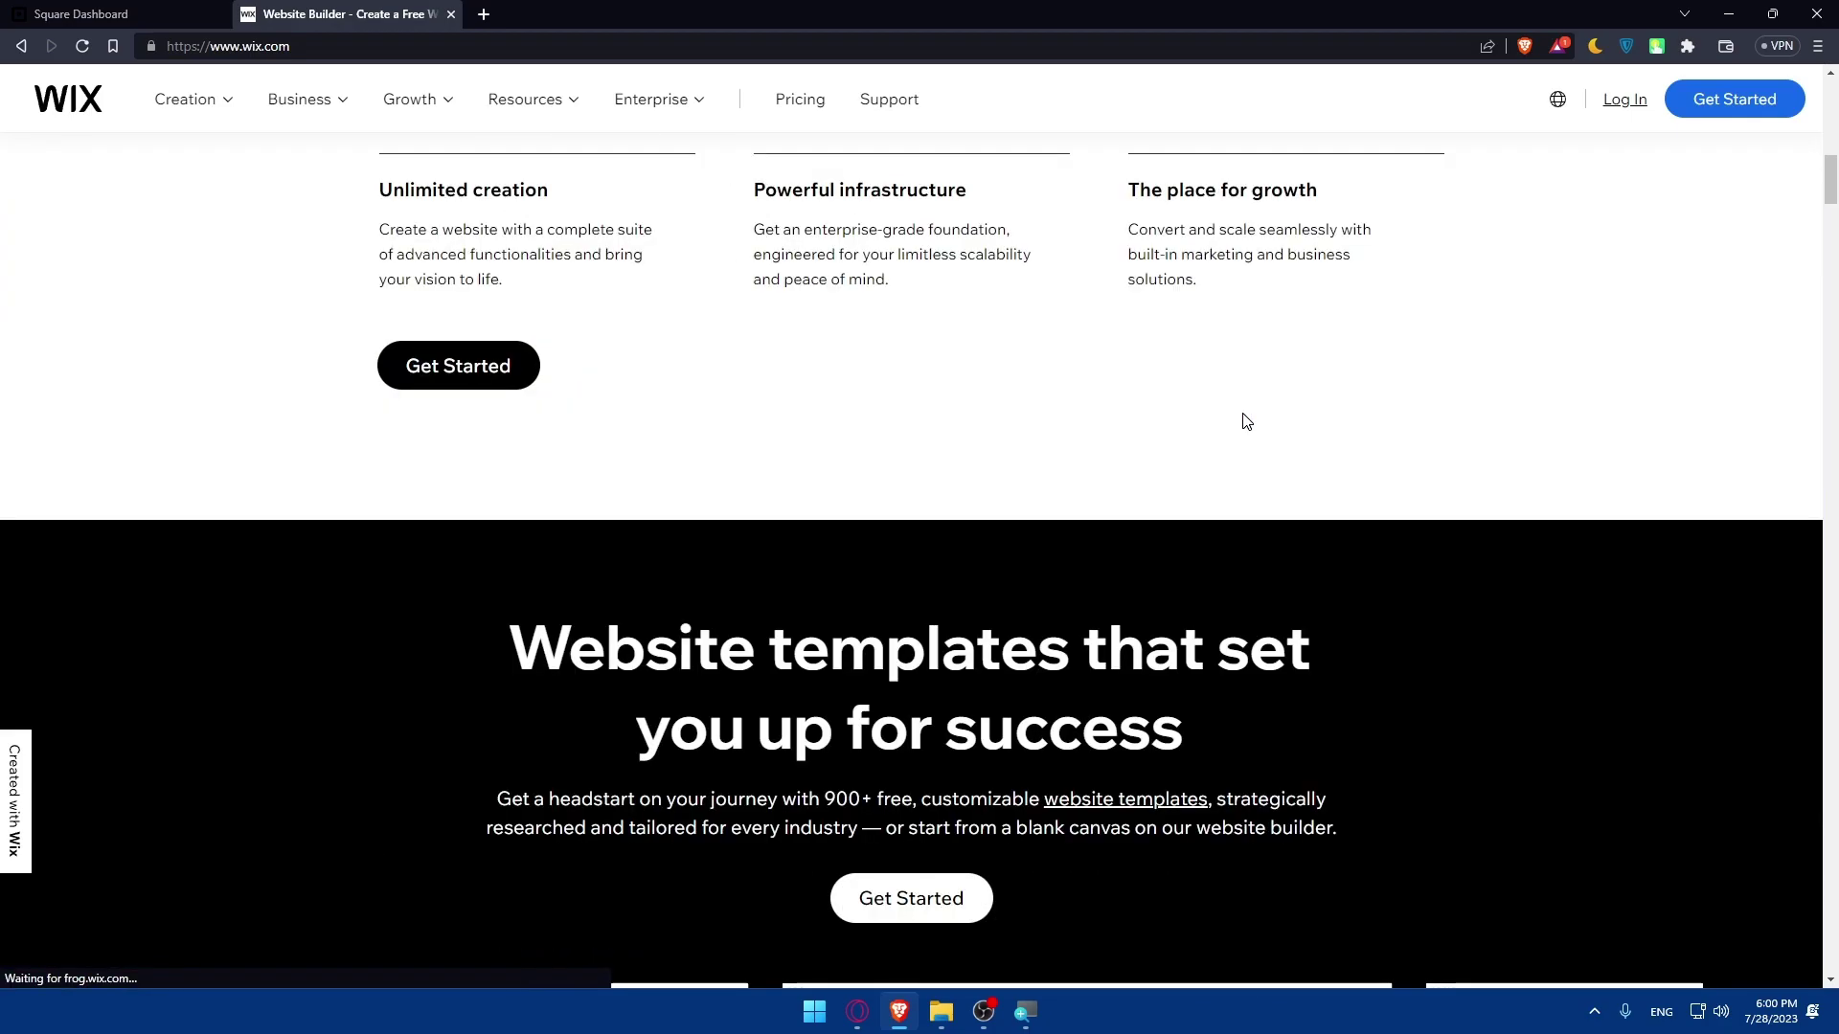
{"action": "scroll", "coordinate": [1245, 417], "scroll_direction": "down", "scroll_amount": 13}
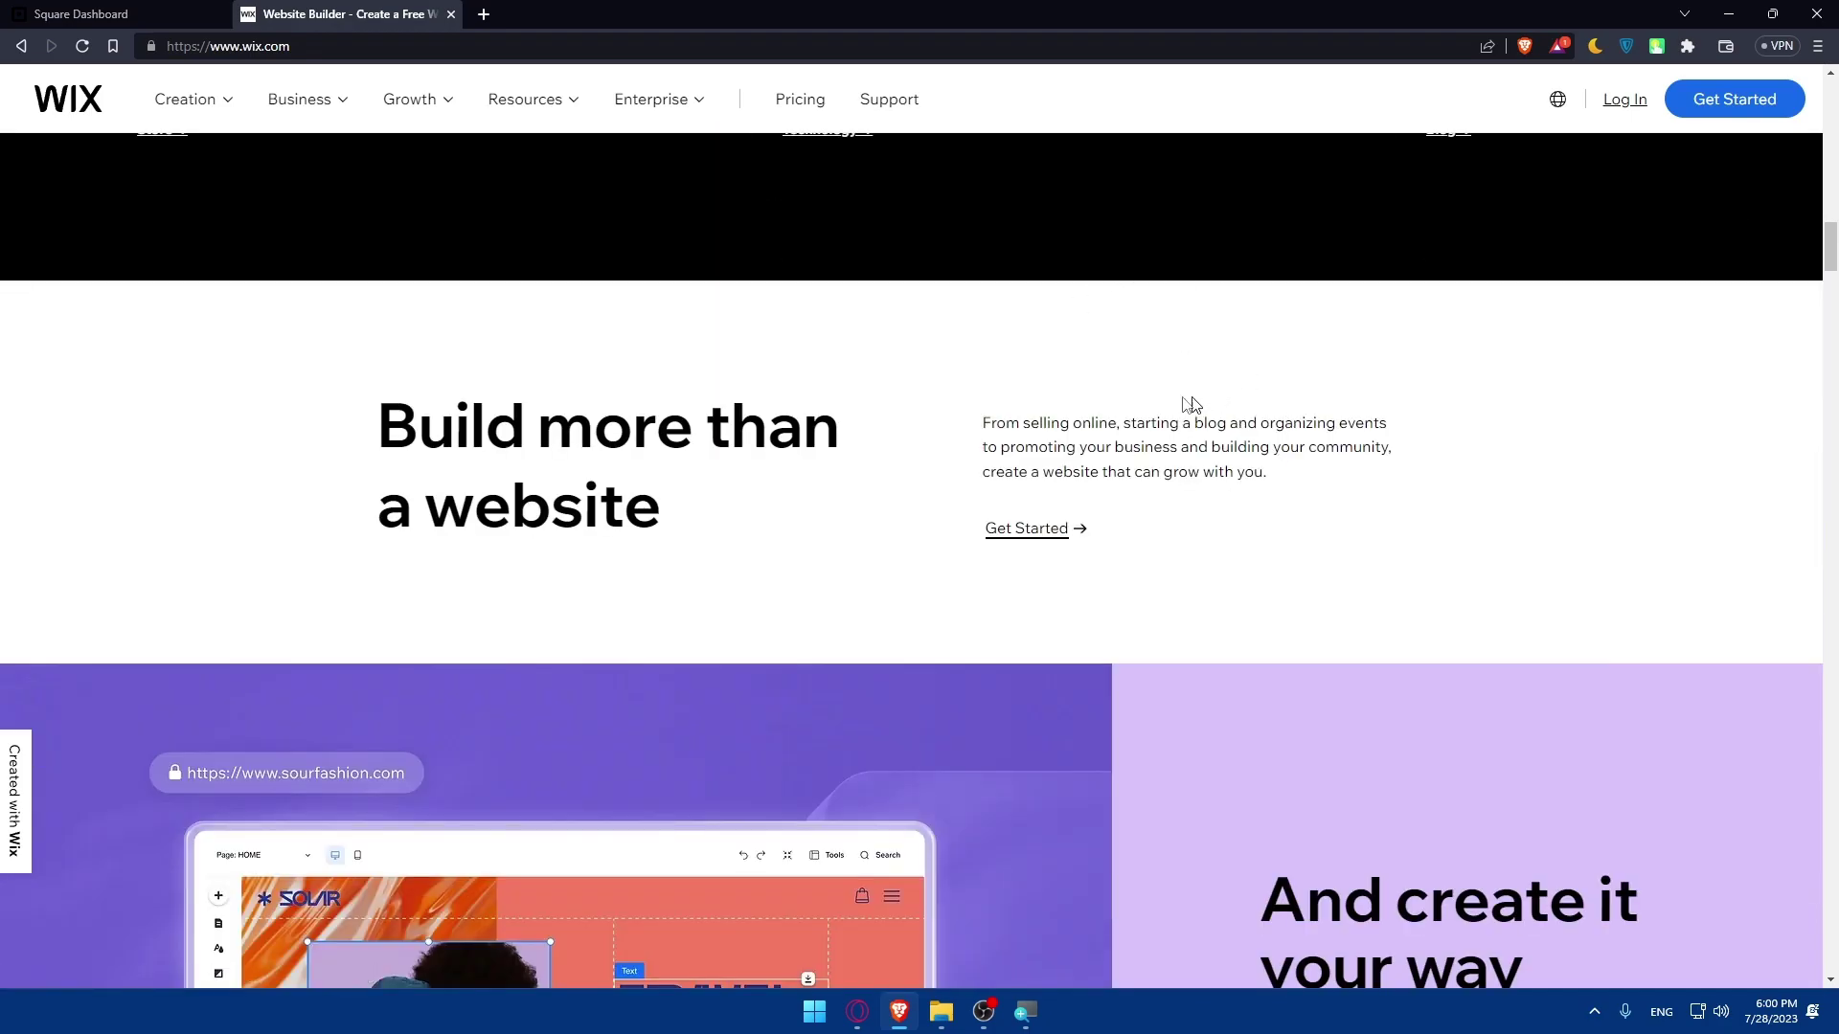
{"action": "scroll", "coordinate": [1163, 347], "scroll_direction": "down", "scroll_amount": 13}
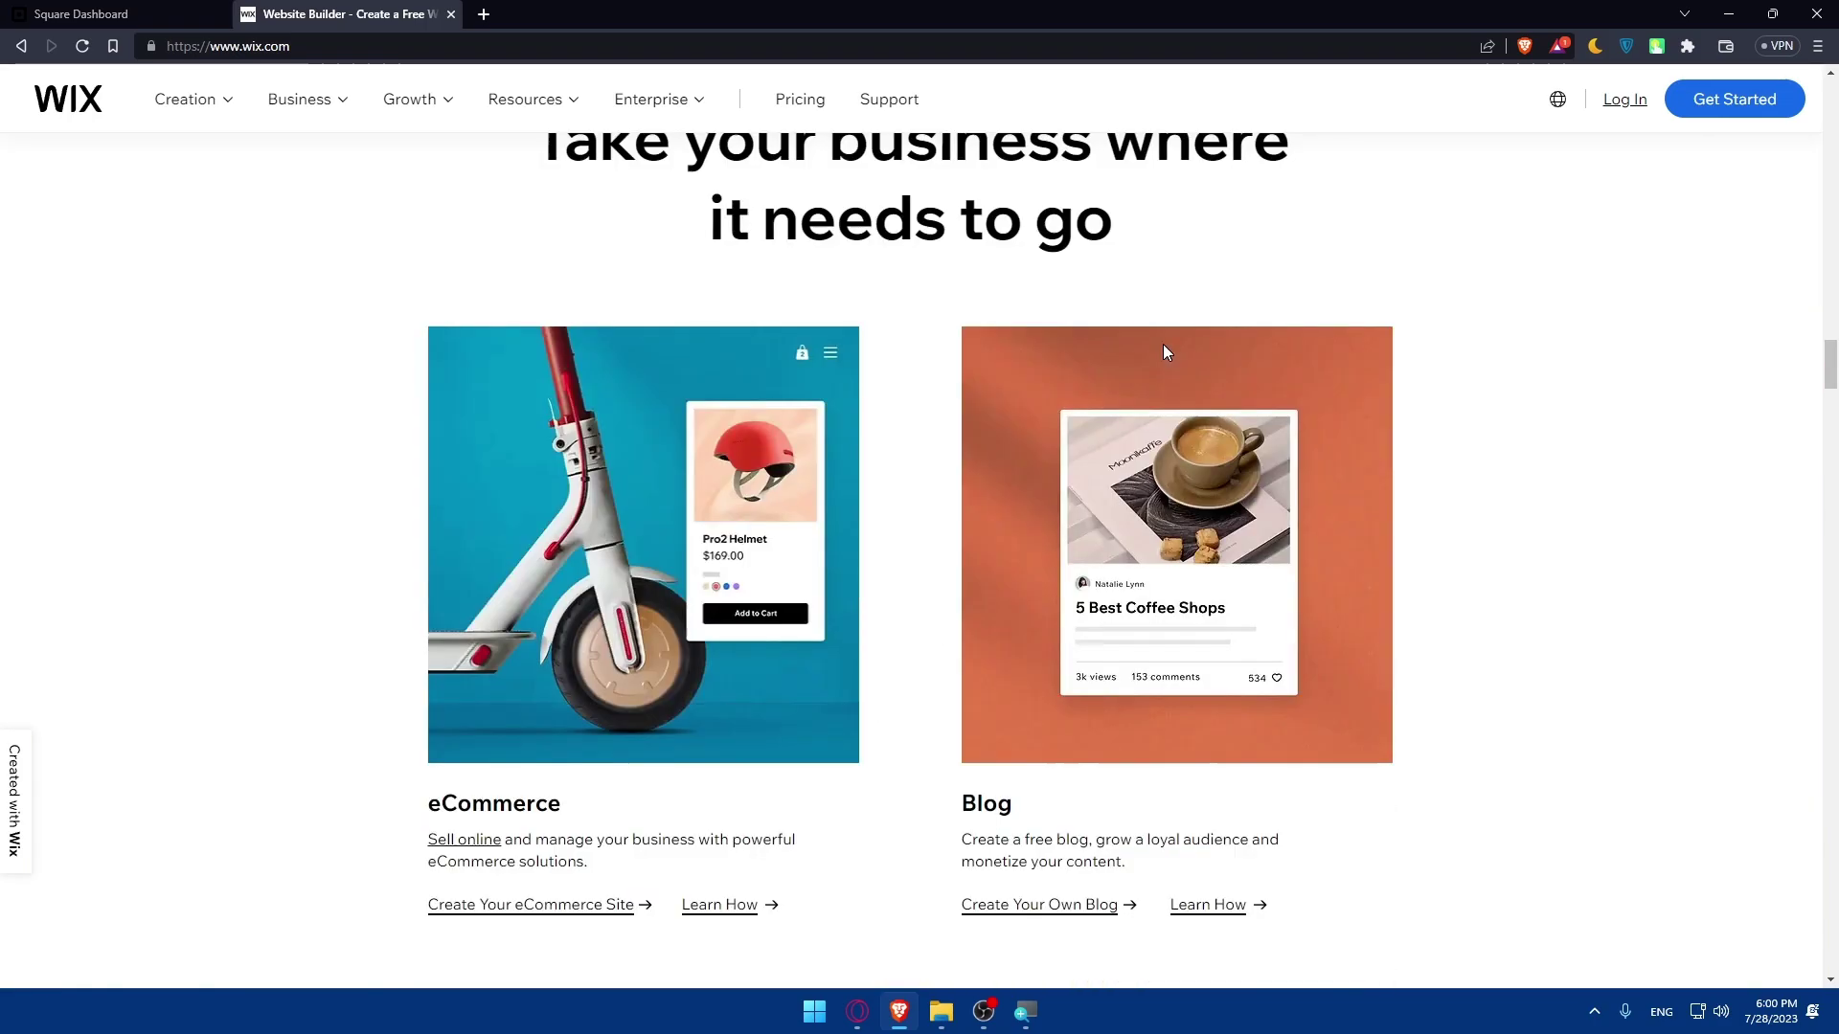
{"action": "scroll", "coordinate": [1165, 352], "scroll_direction": "up", "scroll_amount": 20}
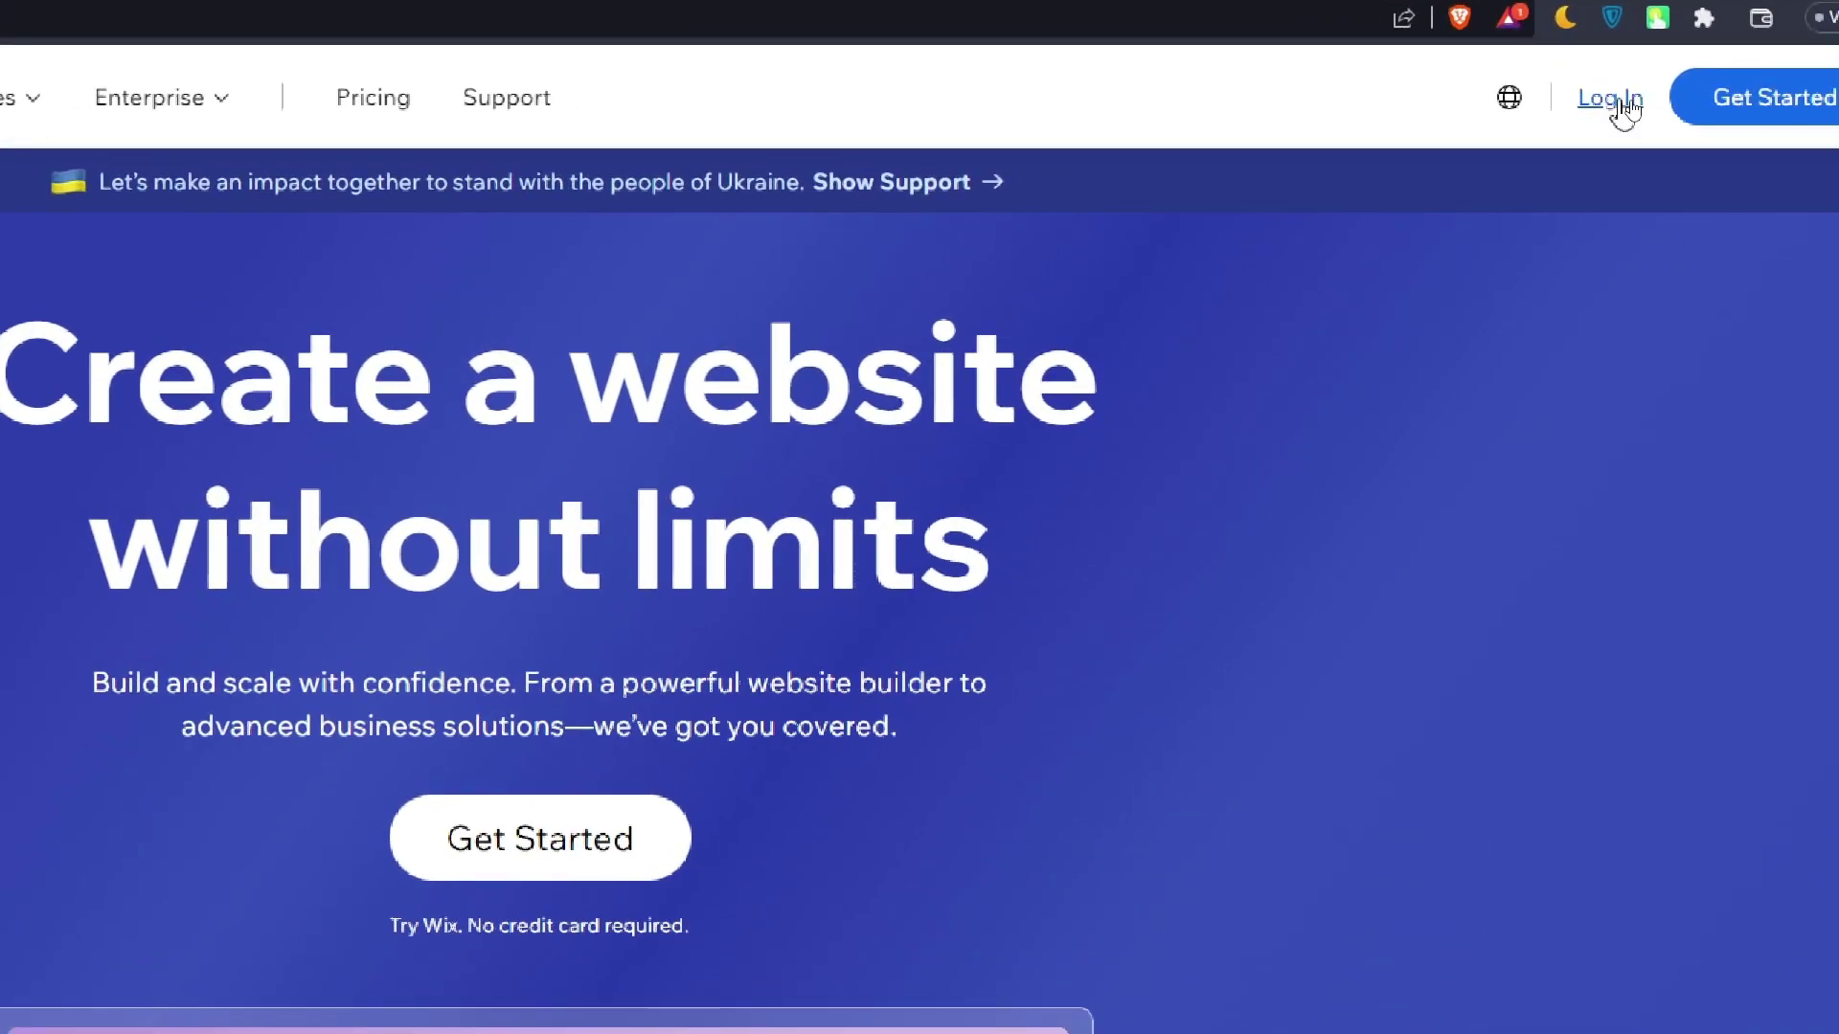
Step: Log in to Wix with Google, retrying the stalled popup, then return to the Square Dashboard tab
{"action": "left_click", "coordinate": [1619, 102]}
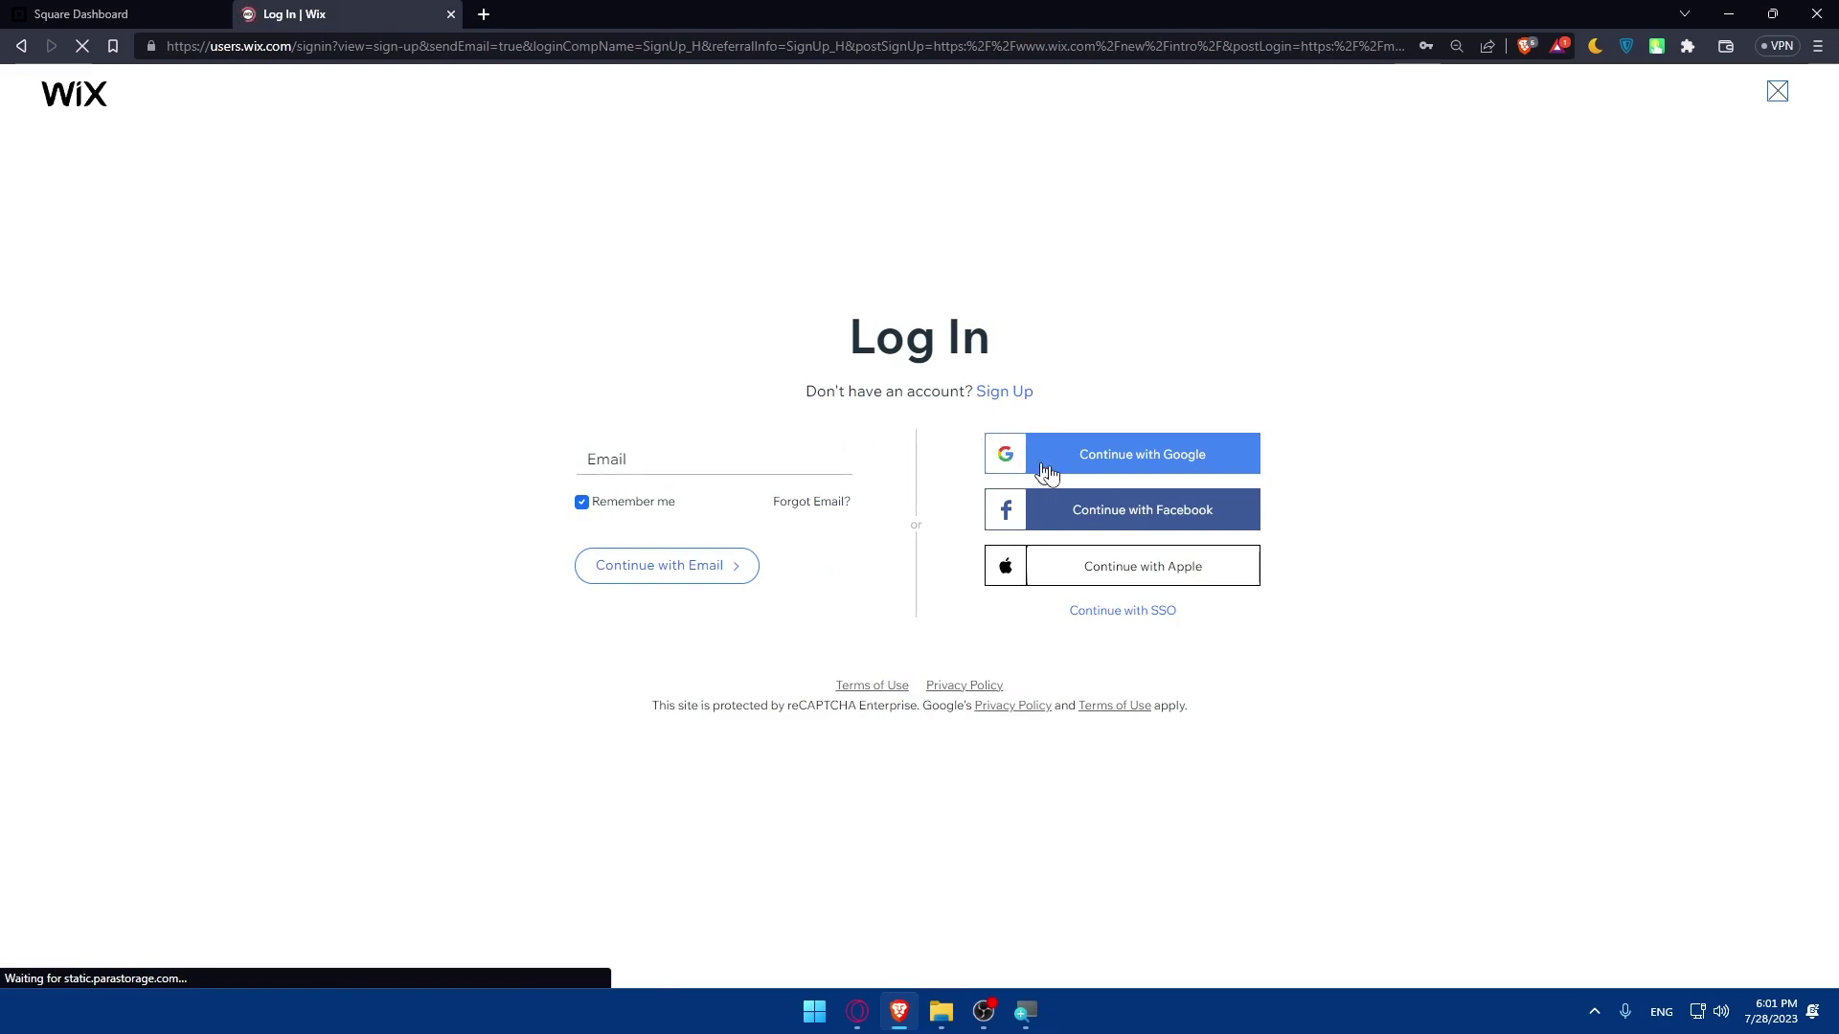
{"action": "left_click", "coordinate": [1092, 471]}
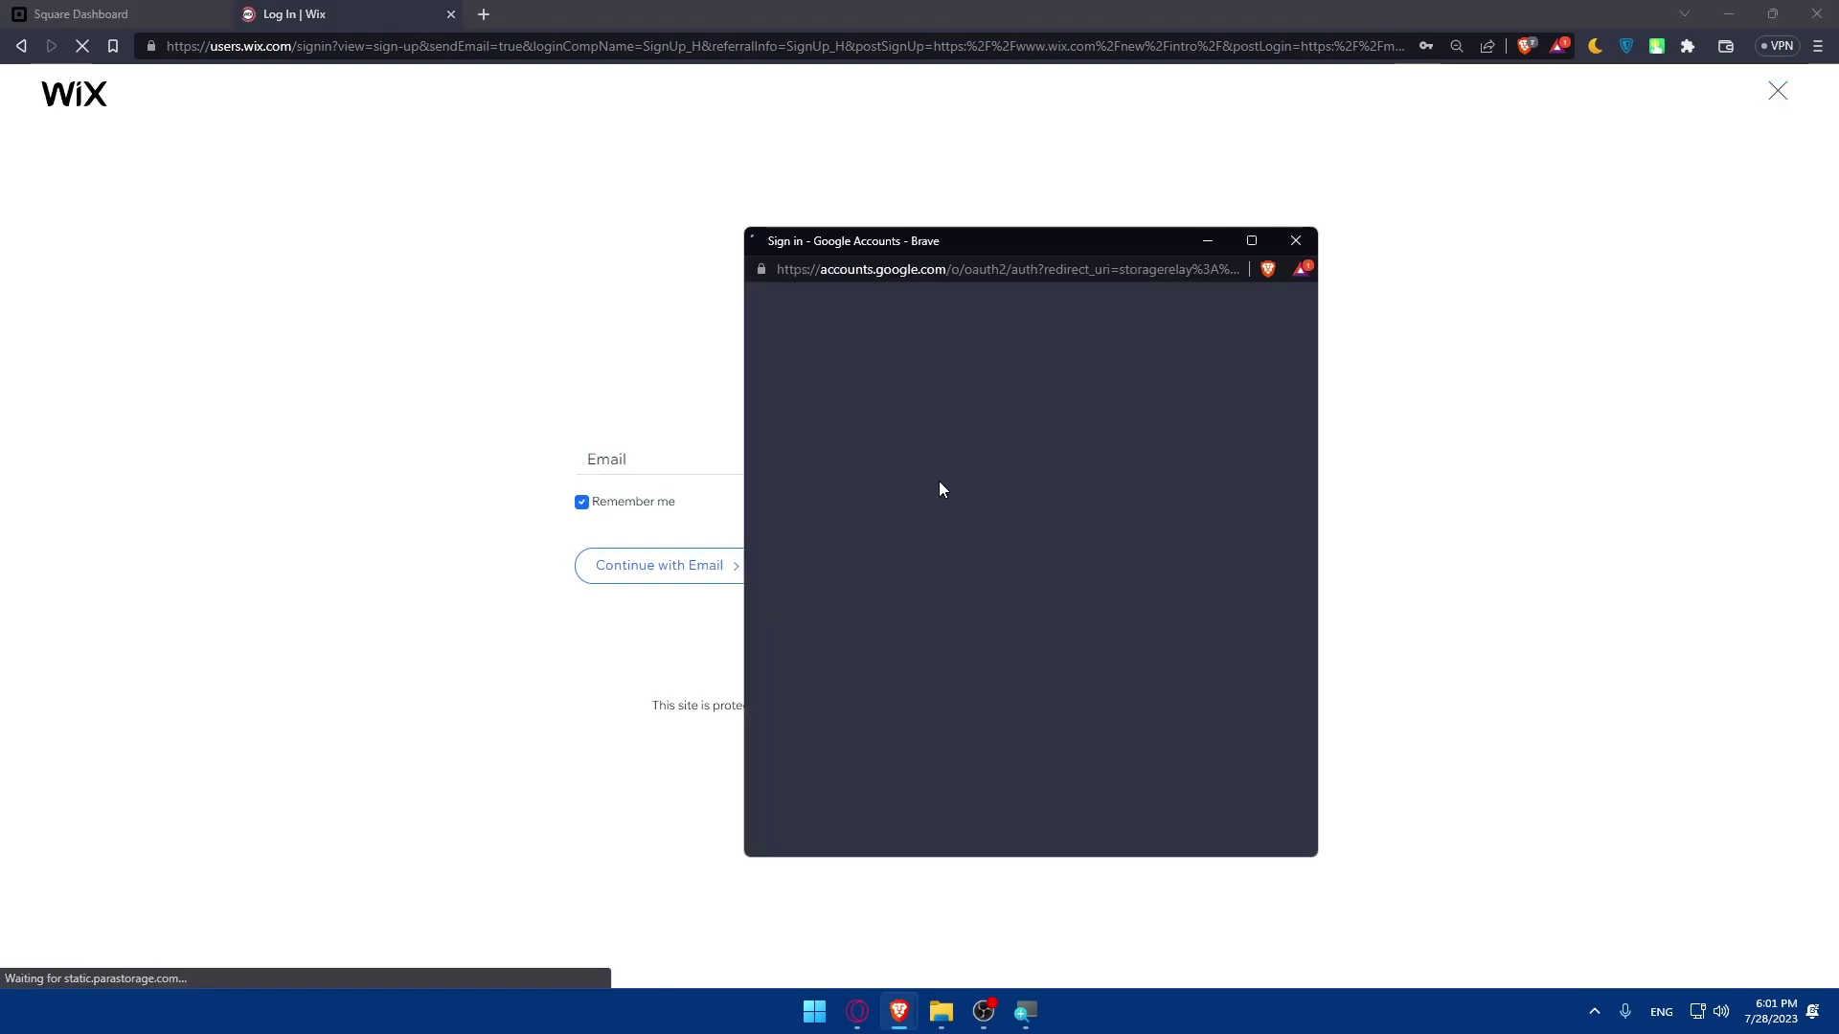
{"action": "left_click", "coordinate": [1295, 241]}
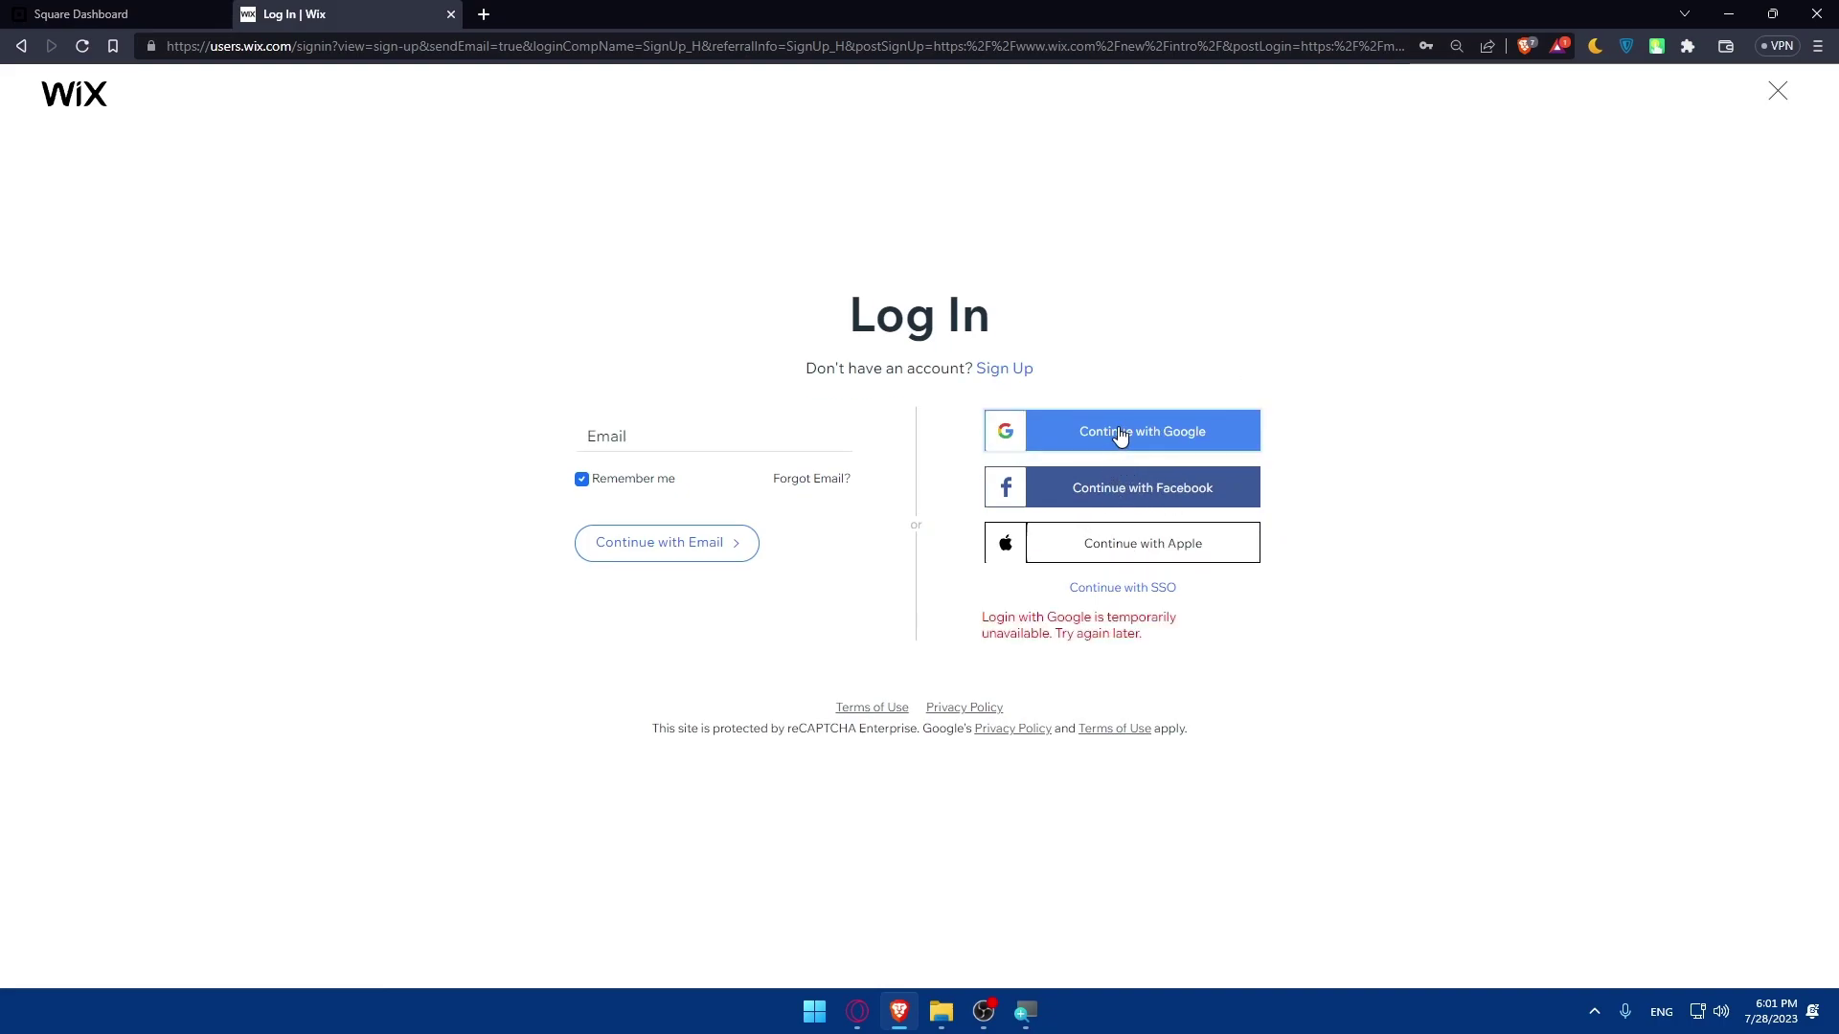
{"action": "left_click", "coordinate": [1120, 437]}
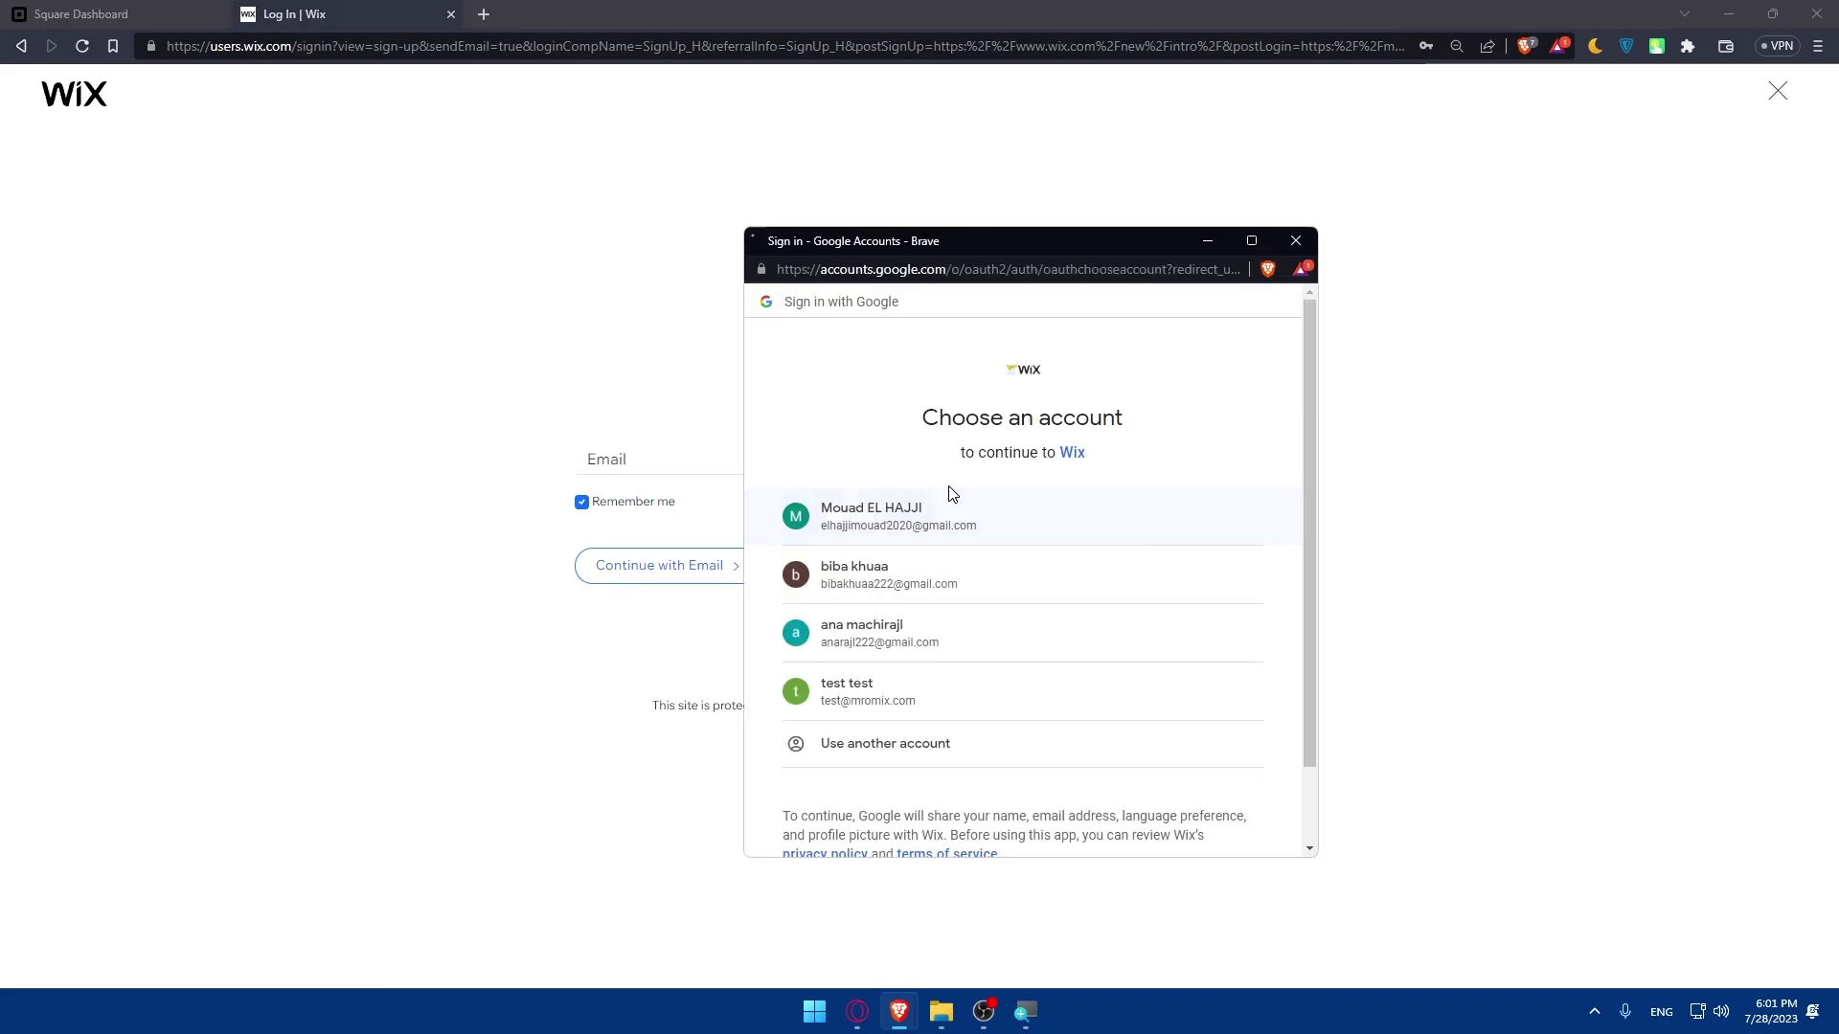
{"action": "left_click", "coordinate": [910, 575]}
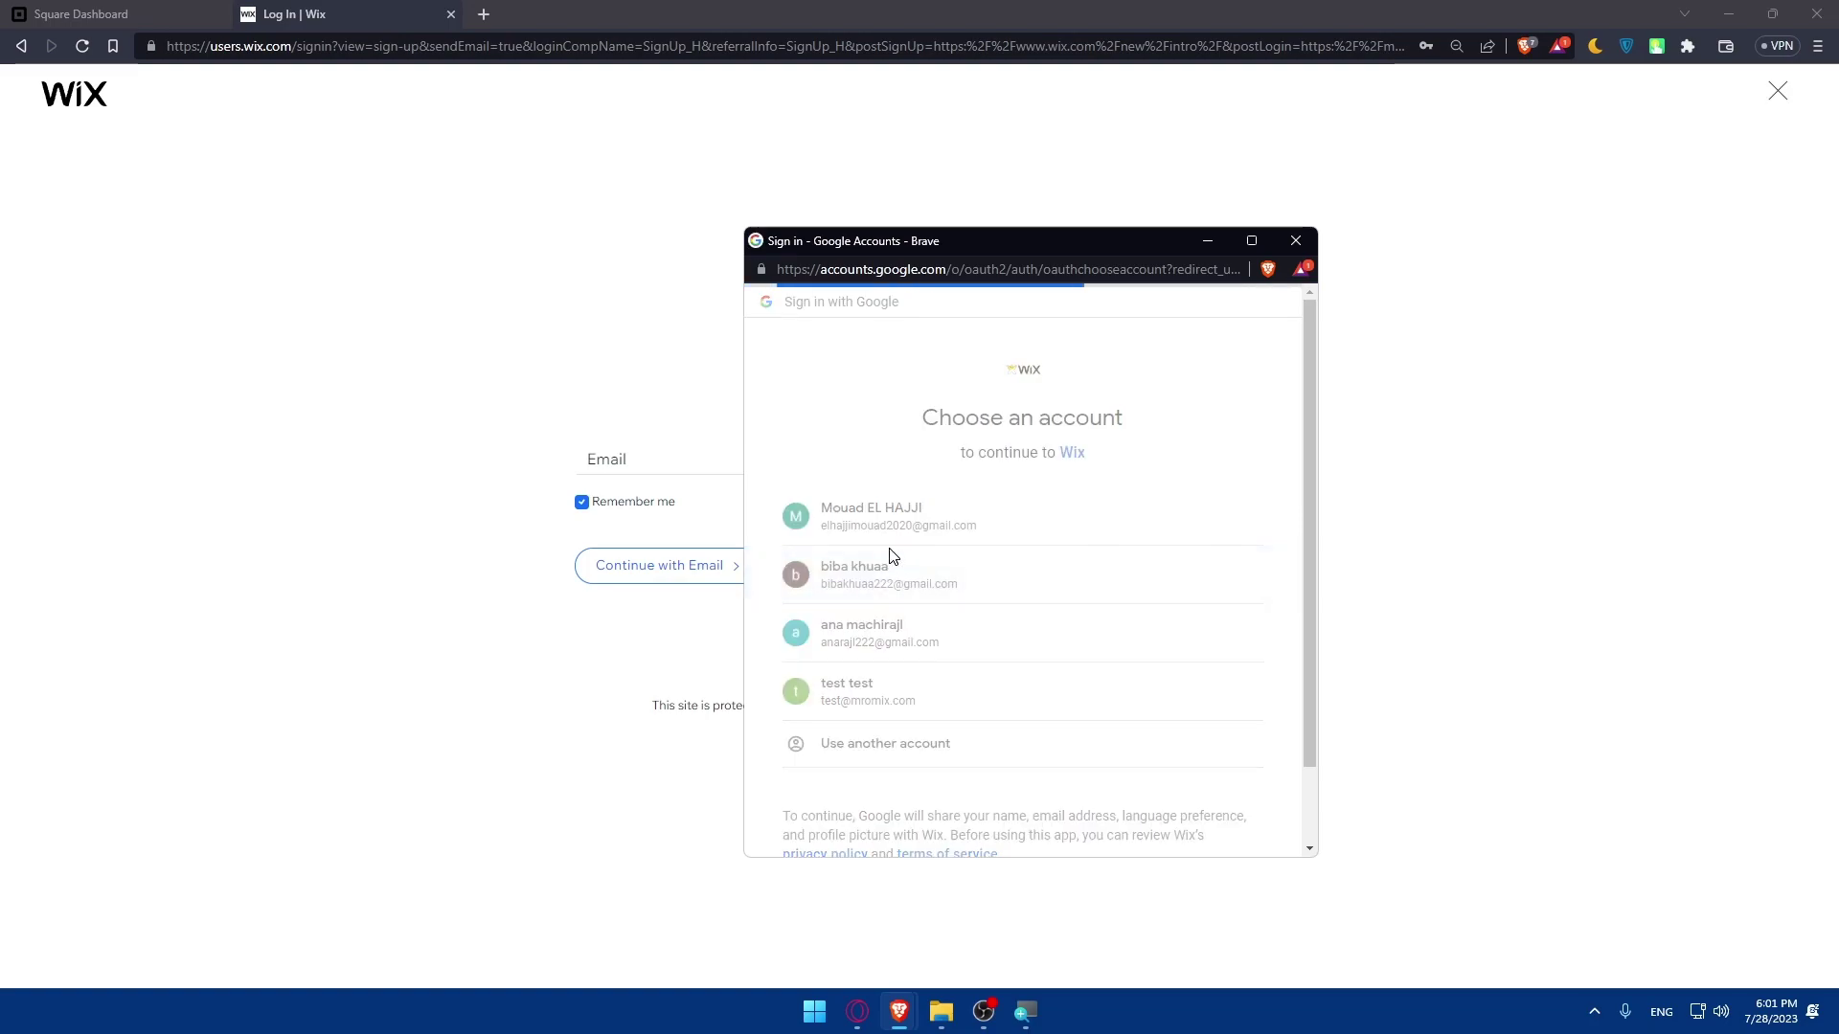
{"action": "left_click", "coordinate": [105, 9]}
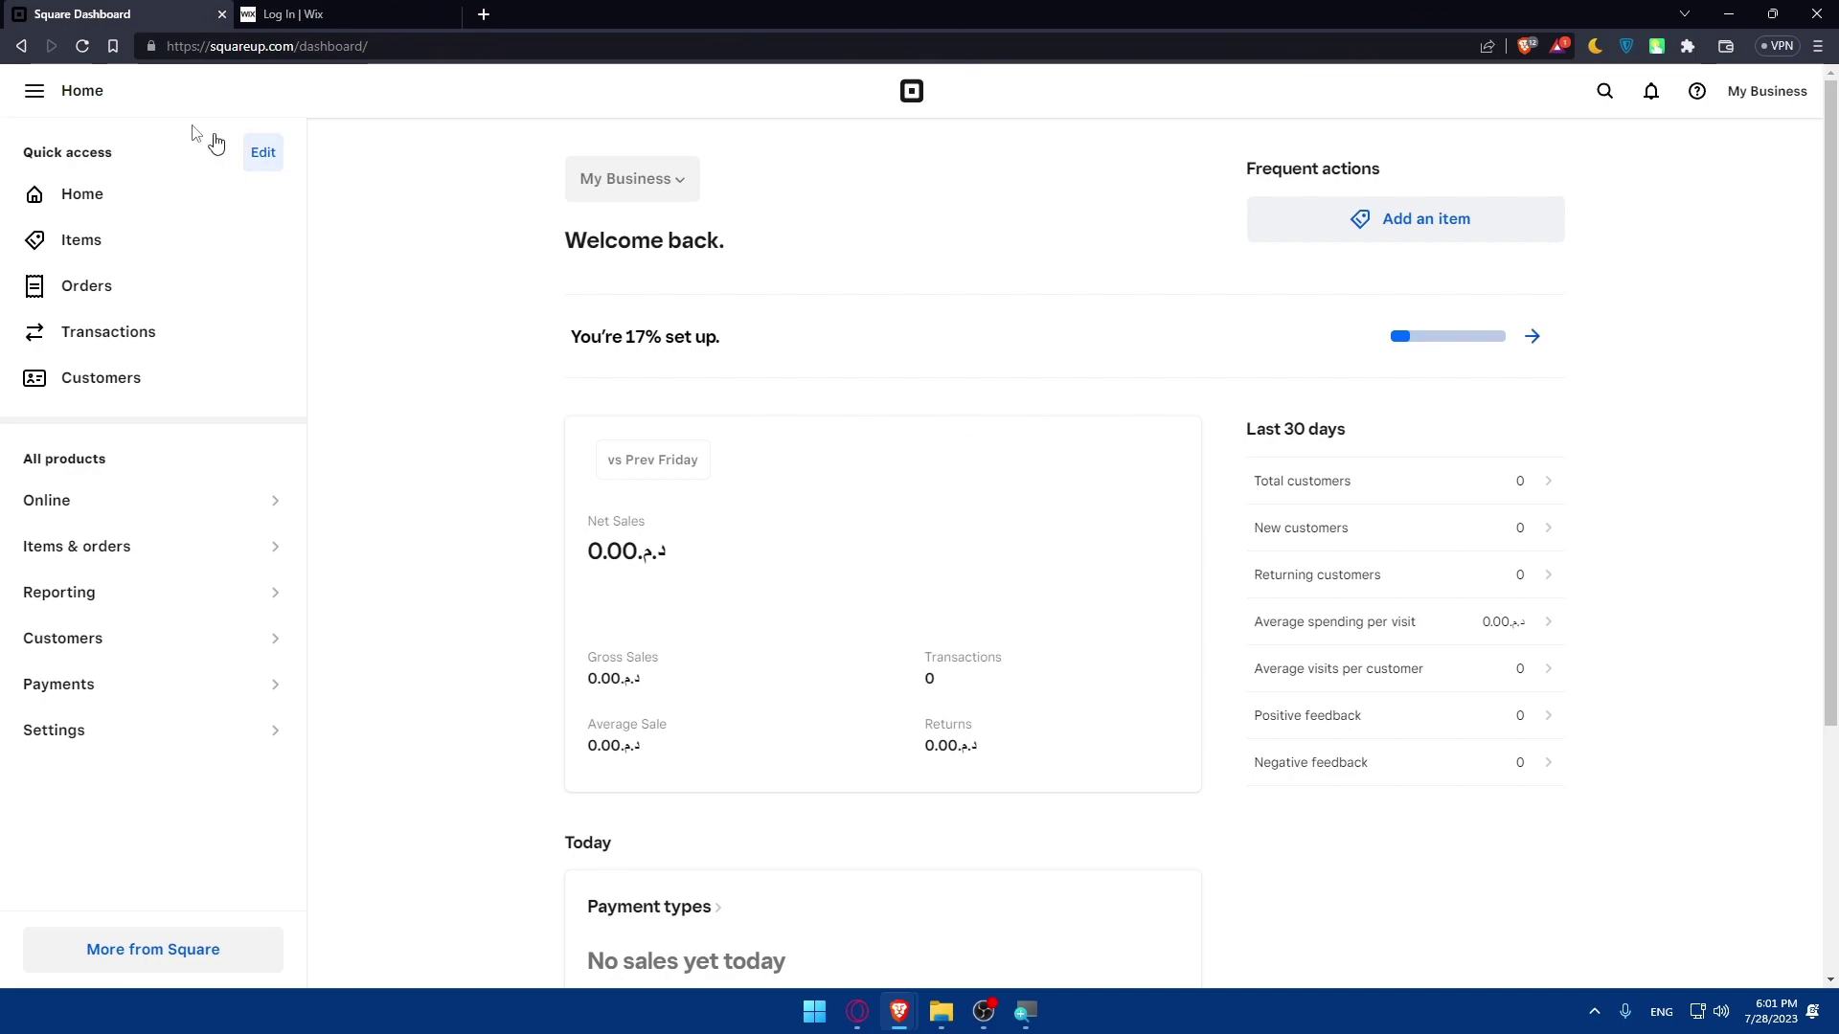
Step: Skip the Wix recovery phone prompt with Not Now to land on My Sites
{"action": "scroll", "coordinate": [766, 431], "scroll_direction": "down", "scroll_amount": 3}
{"action": "scroll", "coordinate": [793, 433], "scroll_direction": "up", "scroll_amount": 3}
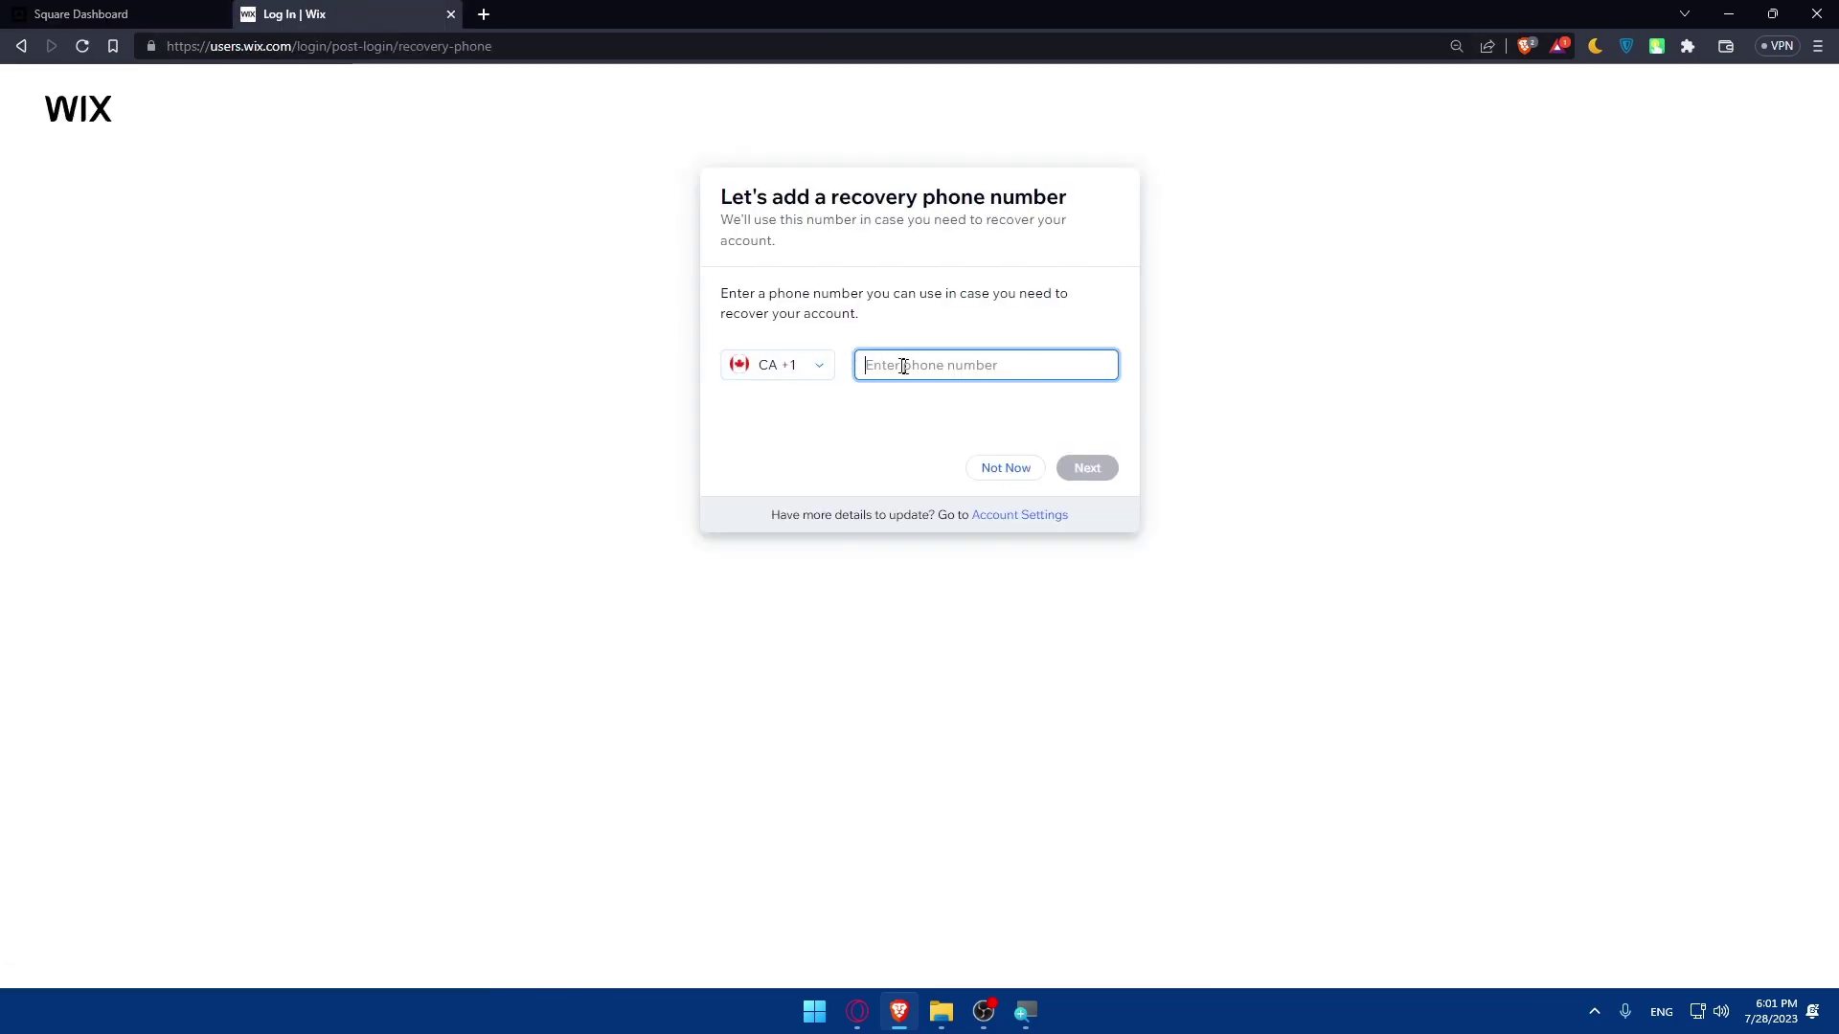
{"action": "left_click", "coordinate": [1010, 468]}
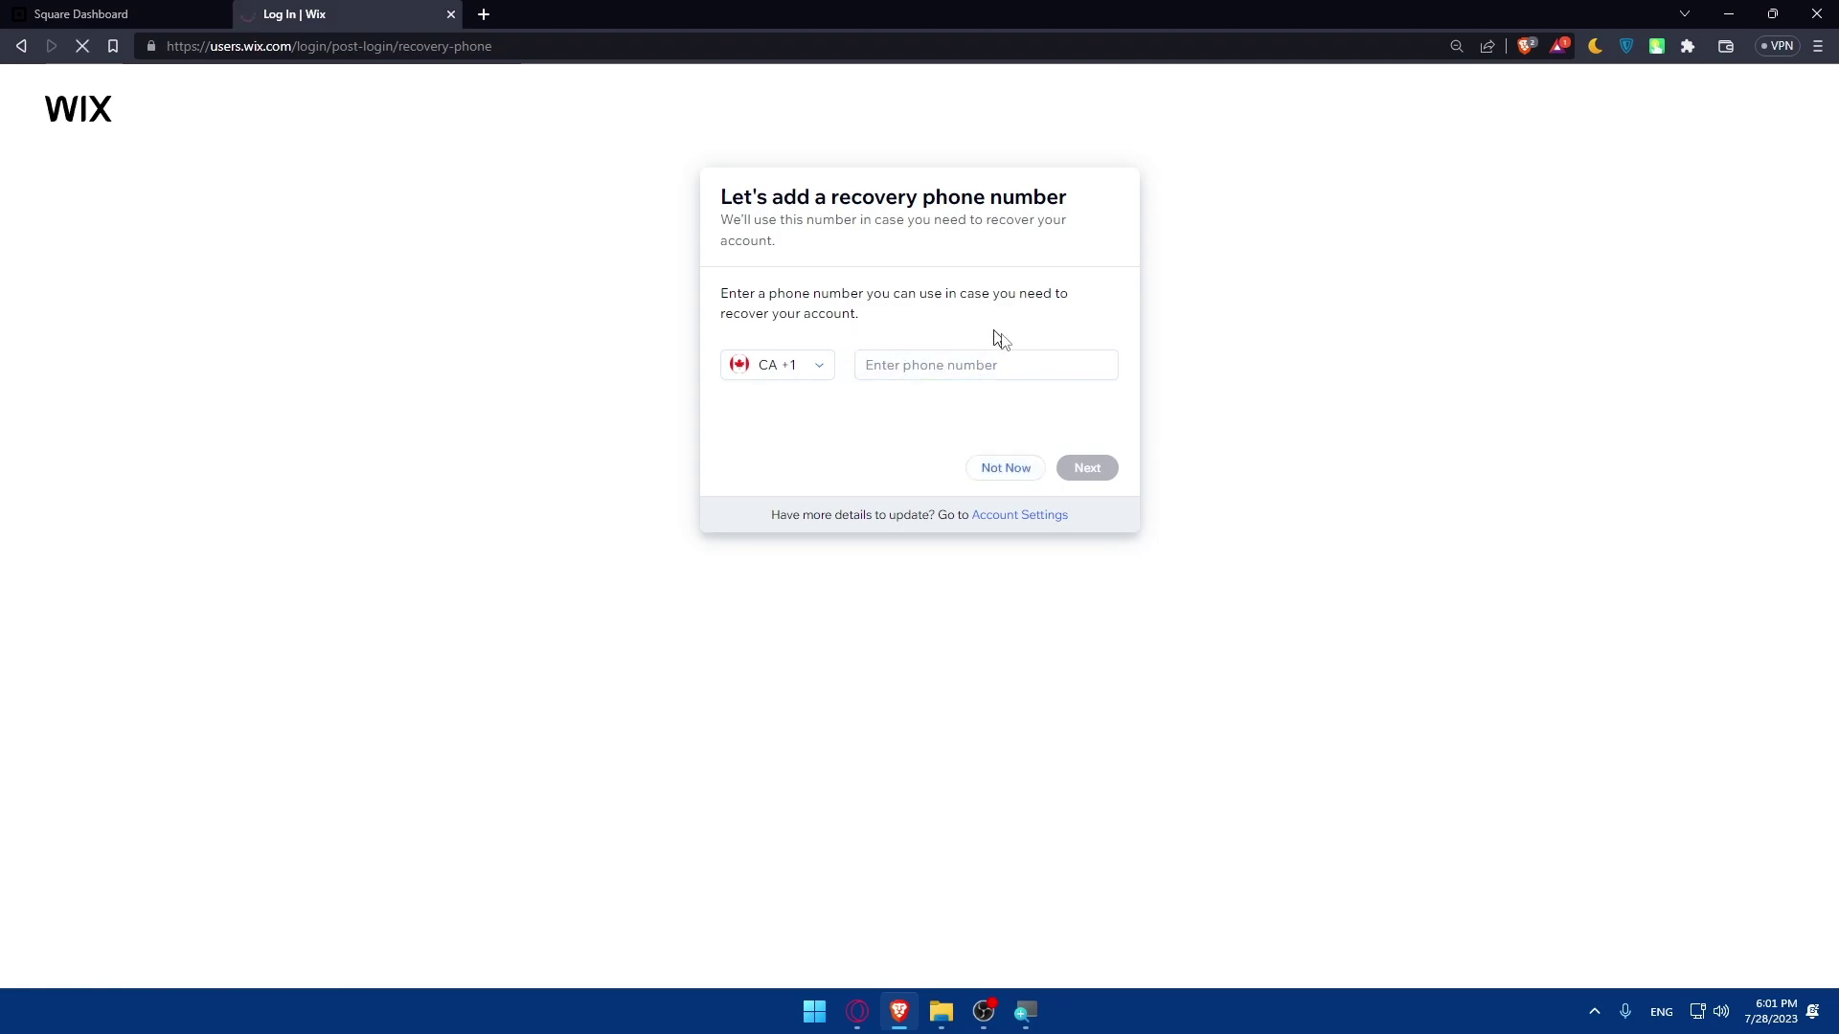
{"action": "left_click", "coordinate": [1001, 469]}
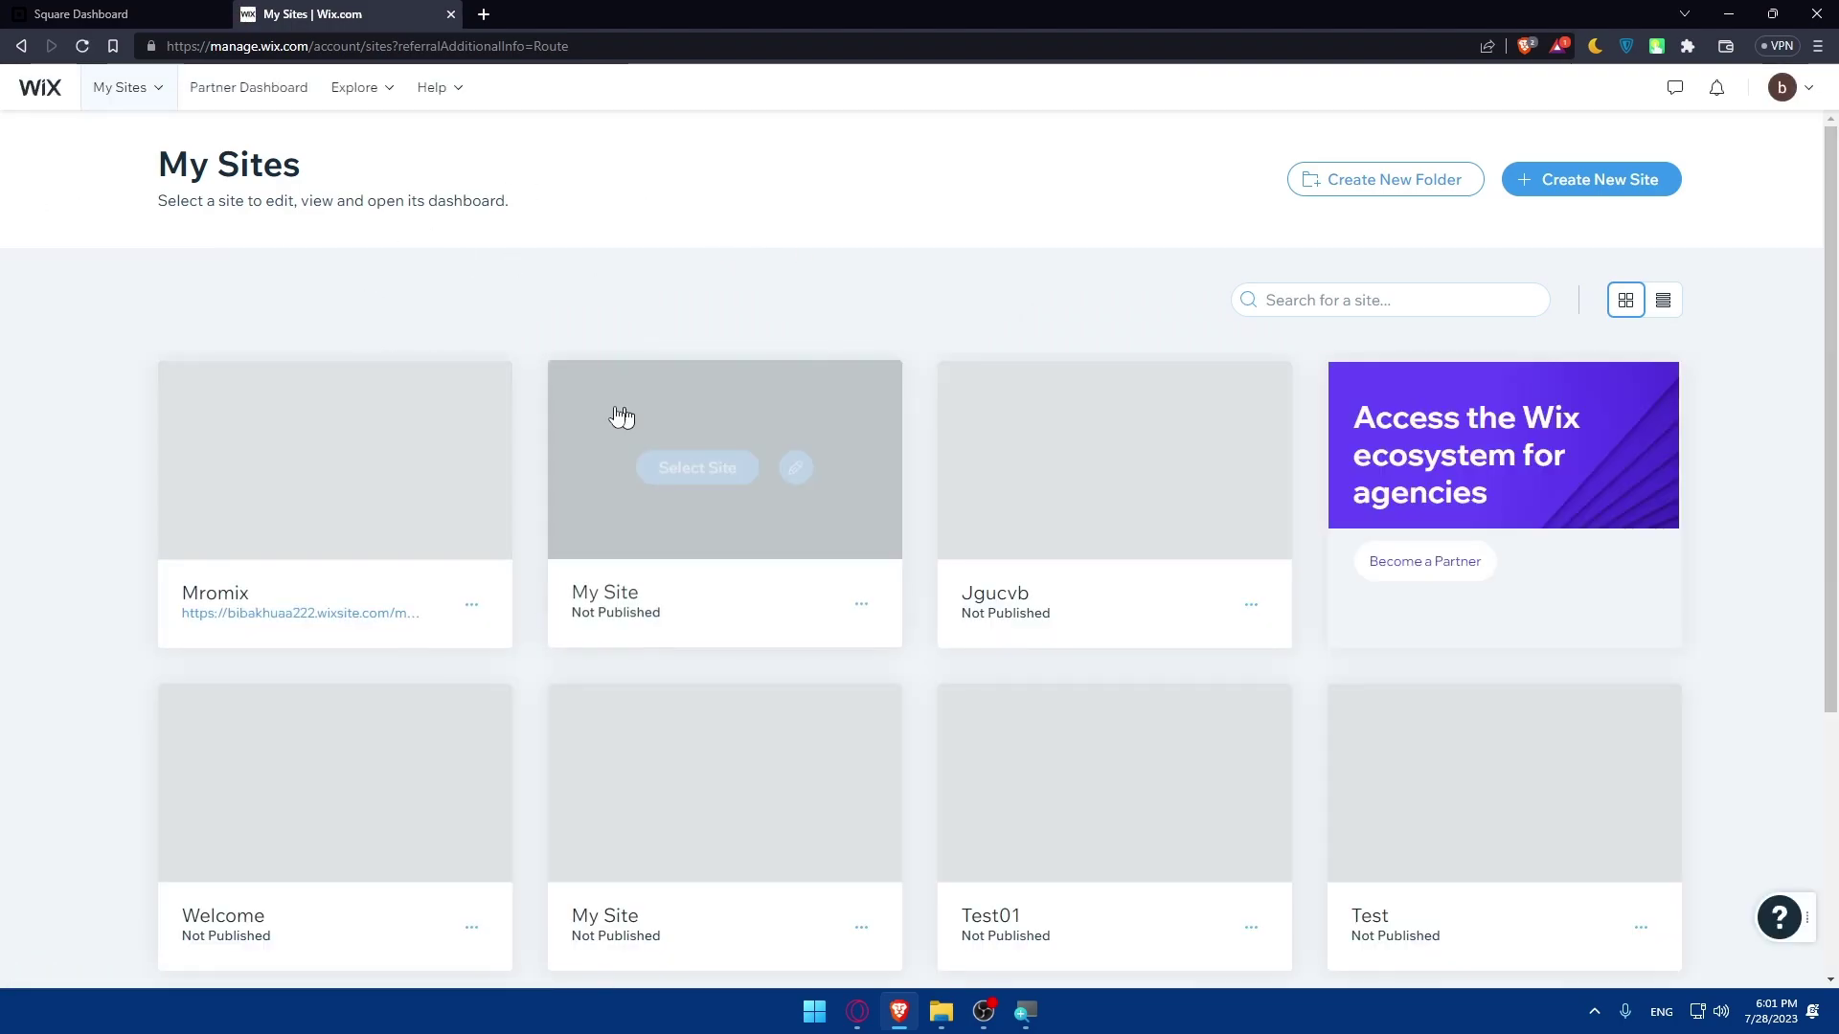
Step: Choose App Market from the Explore menu in the My Sites navigation
{"action": "mouse_move", "coordinate": [666, 376]}
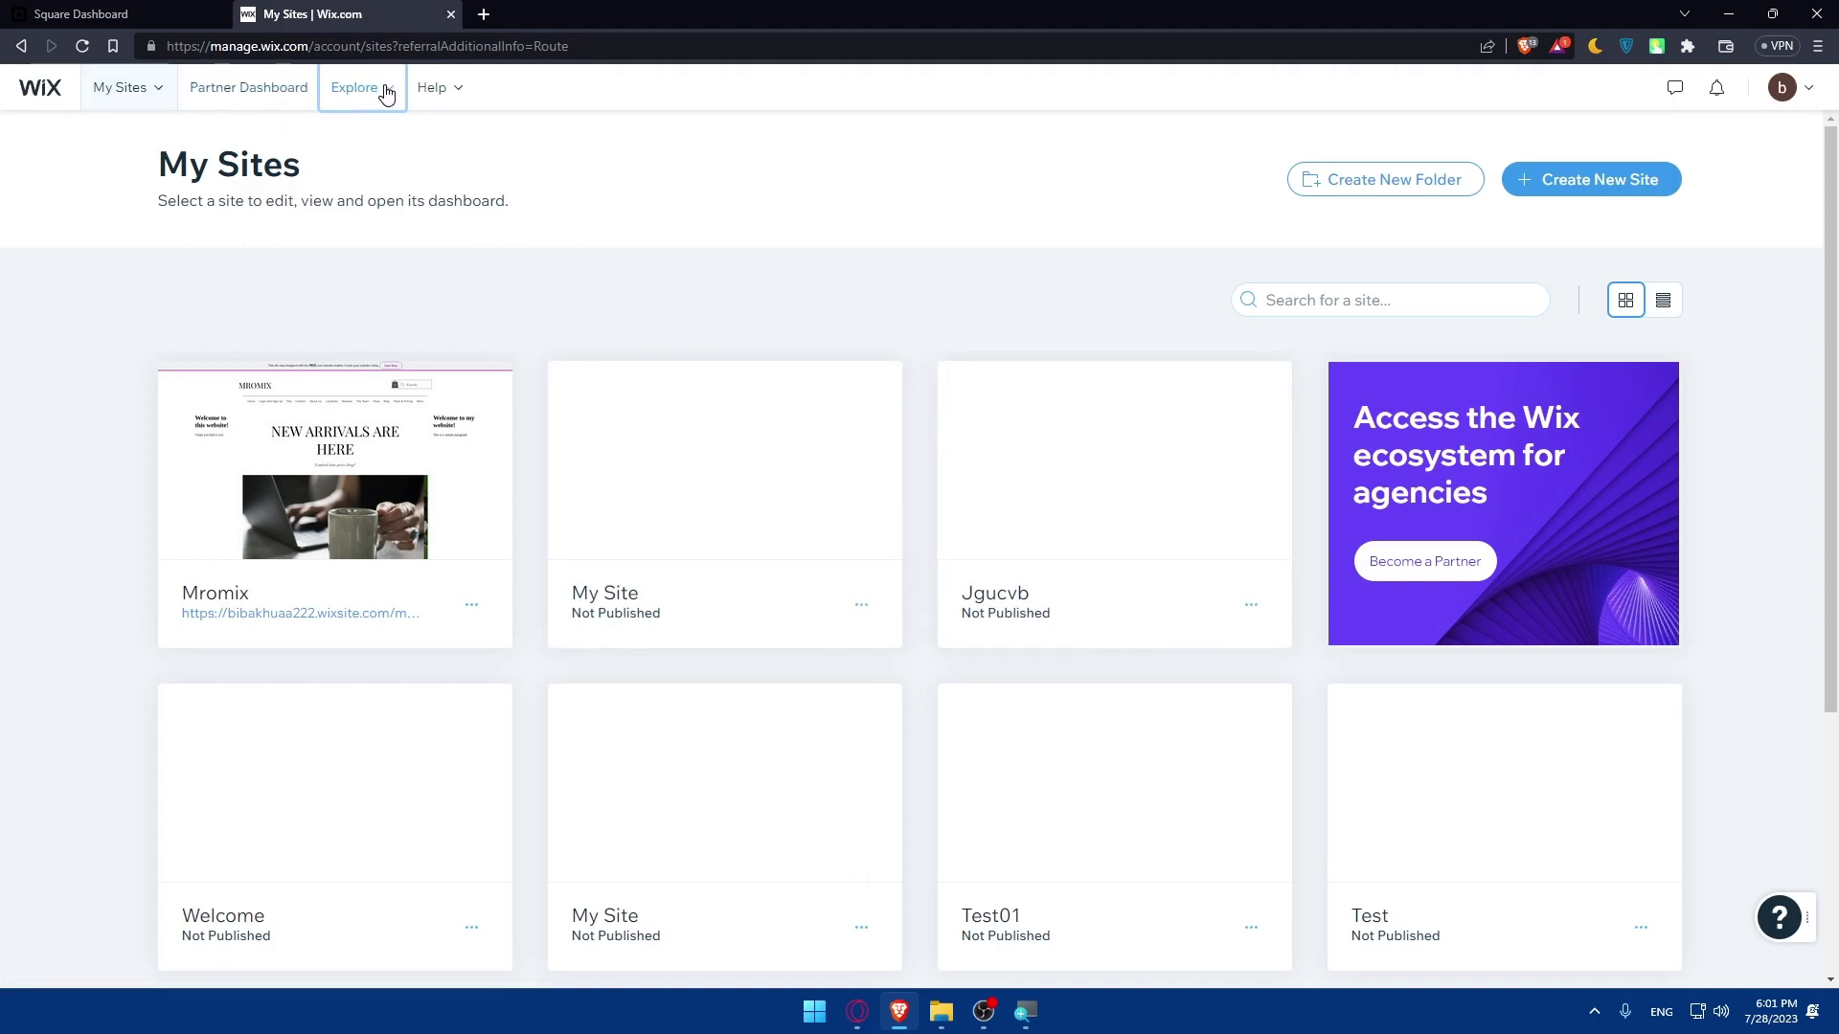
{"action": "mouse_move", "coordinate": [370, 96]}
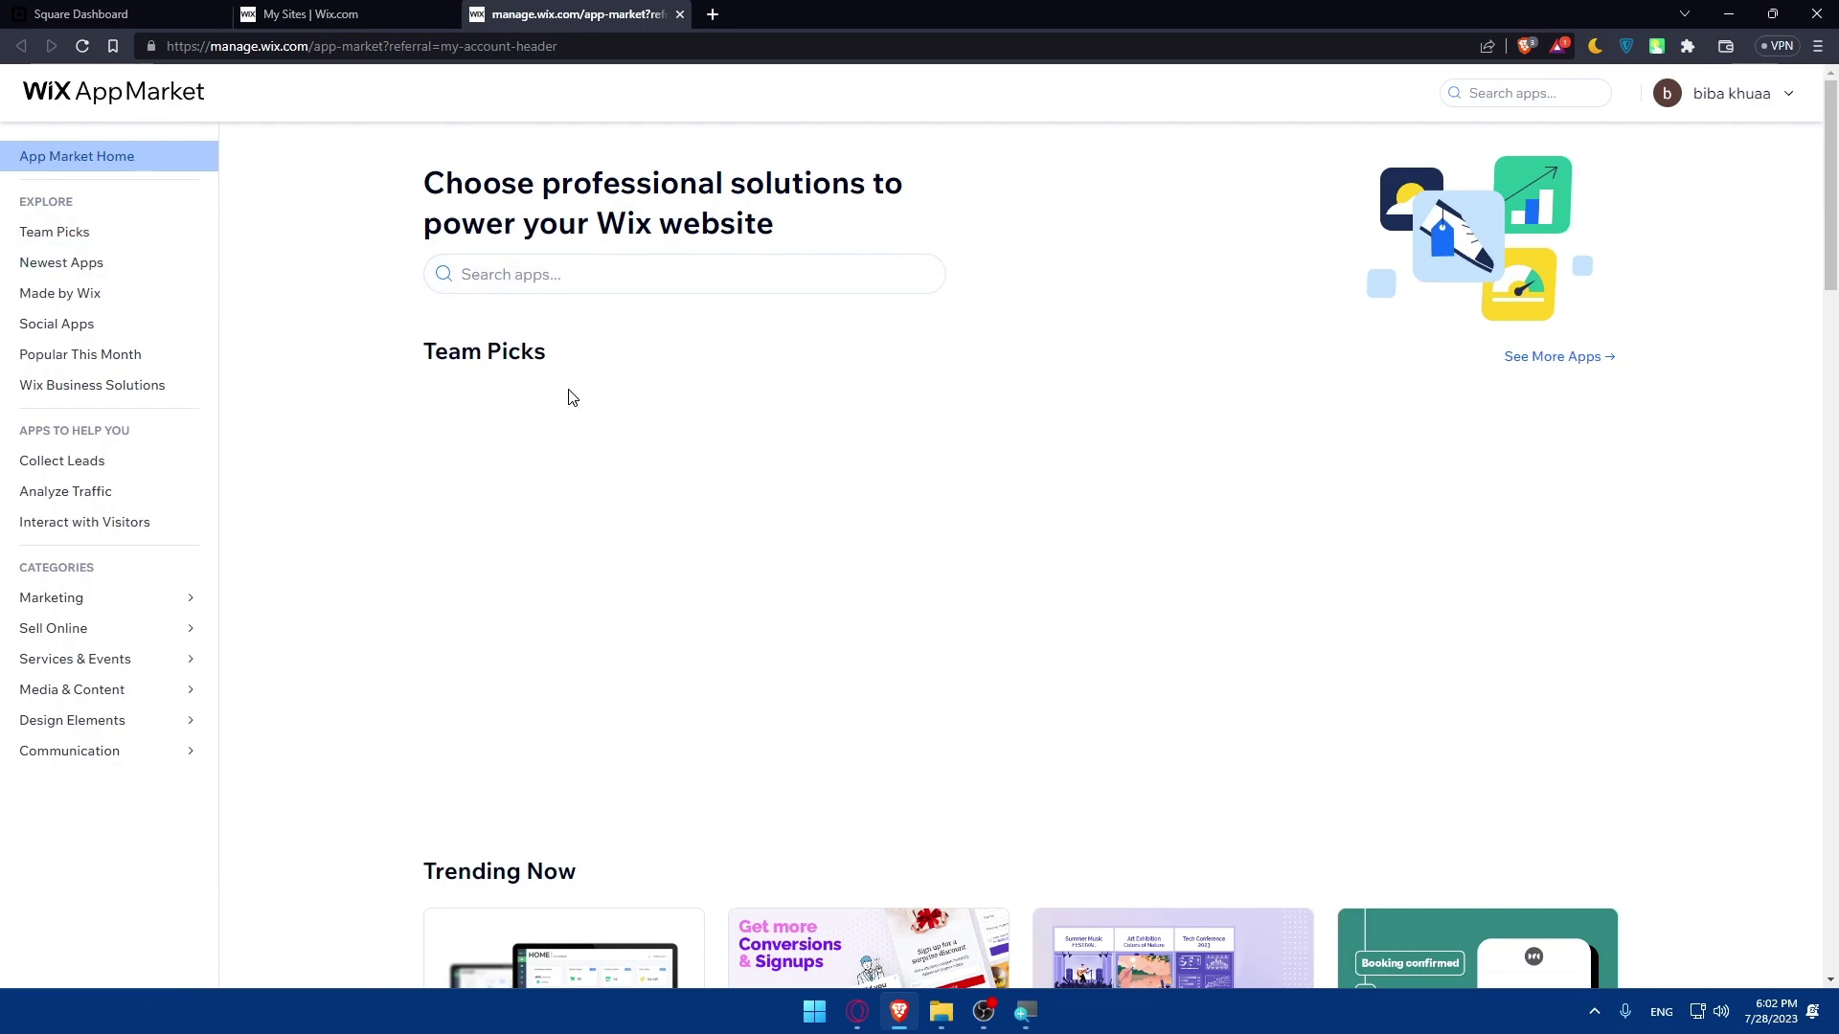
Step: Search the Wix App Market for square and glance over the results
{"action": "left_click", "coordinate": [593, 279]}
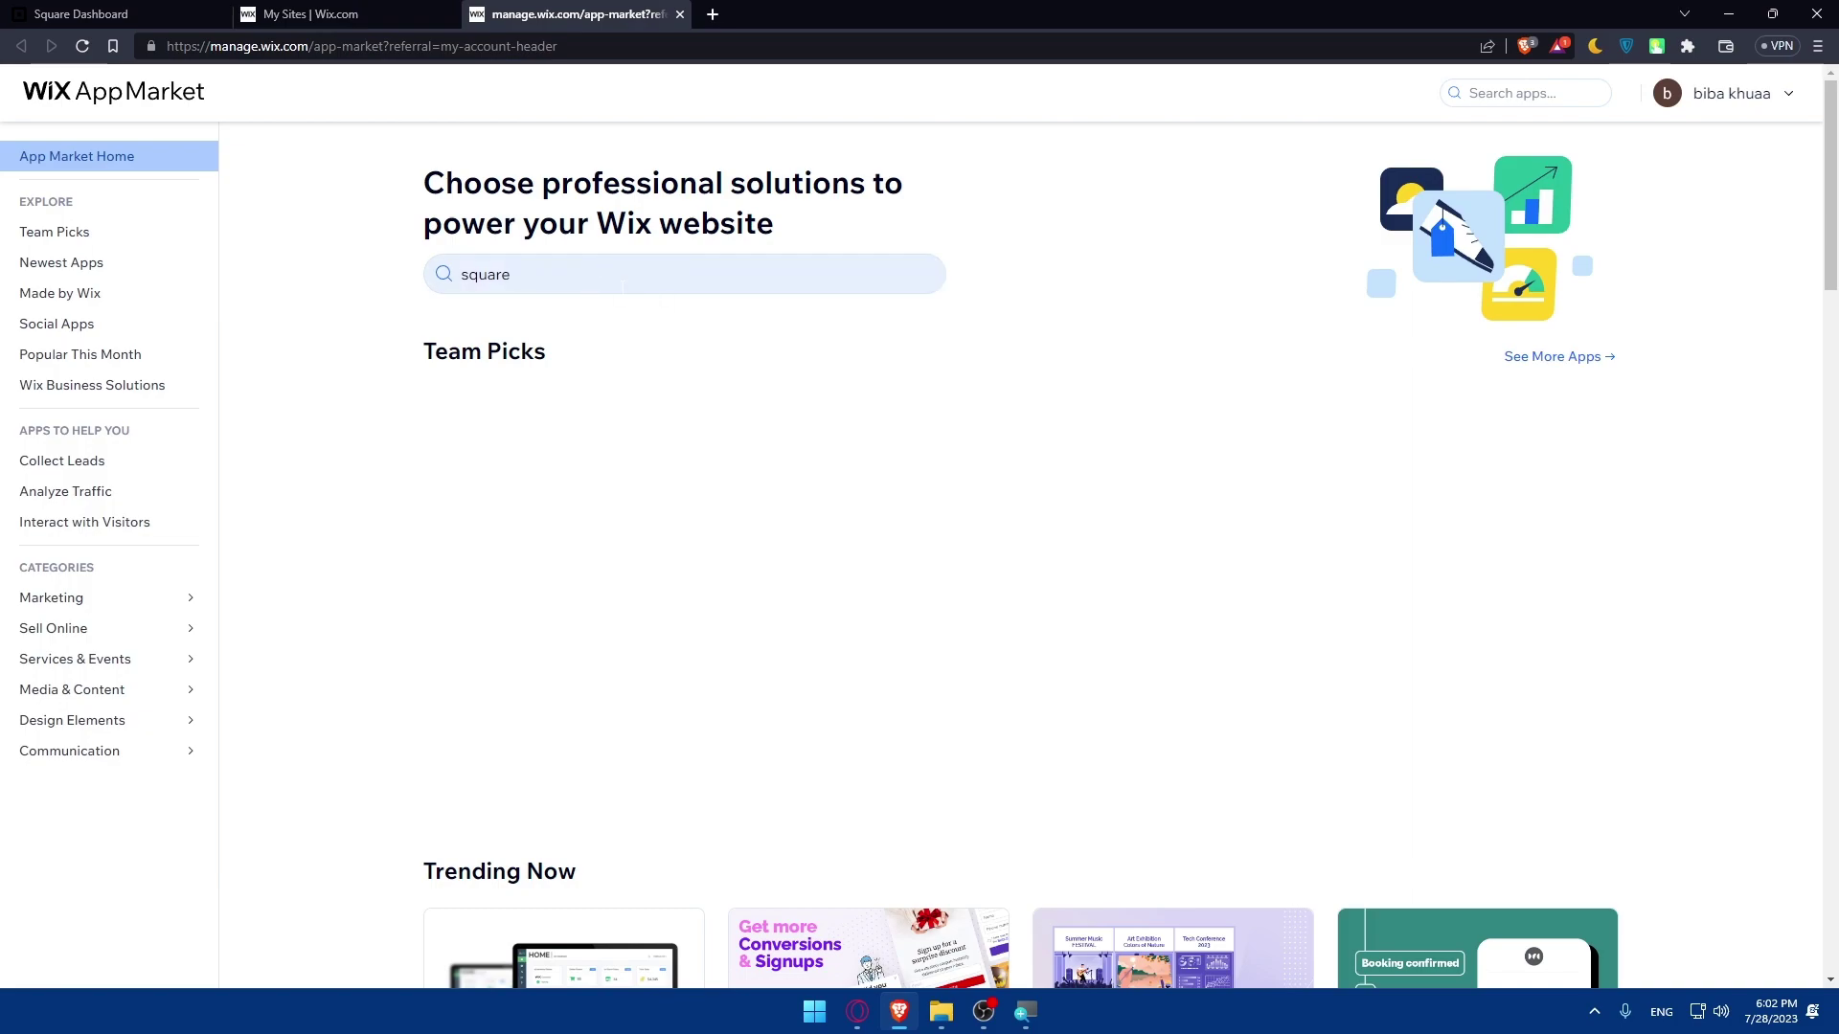
{"action": "key", "text": "Return"}
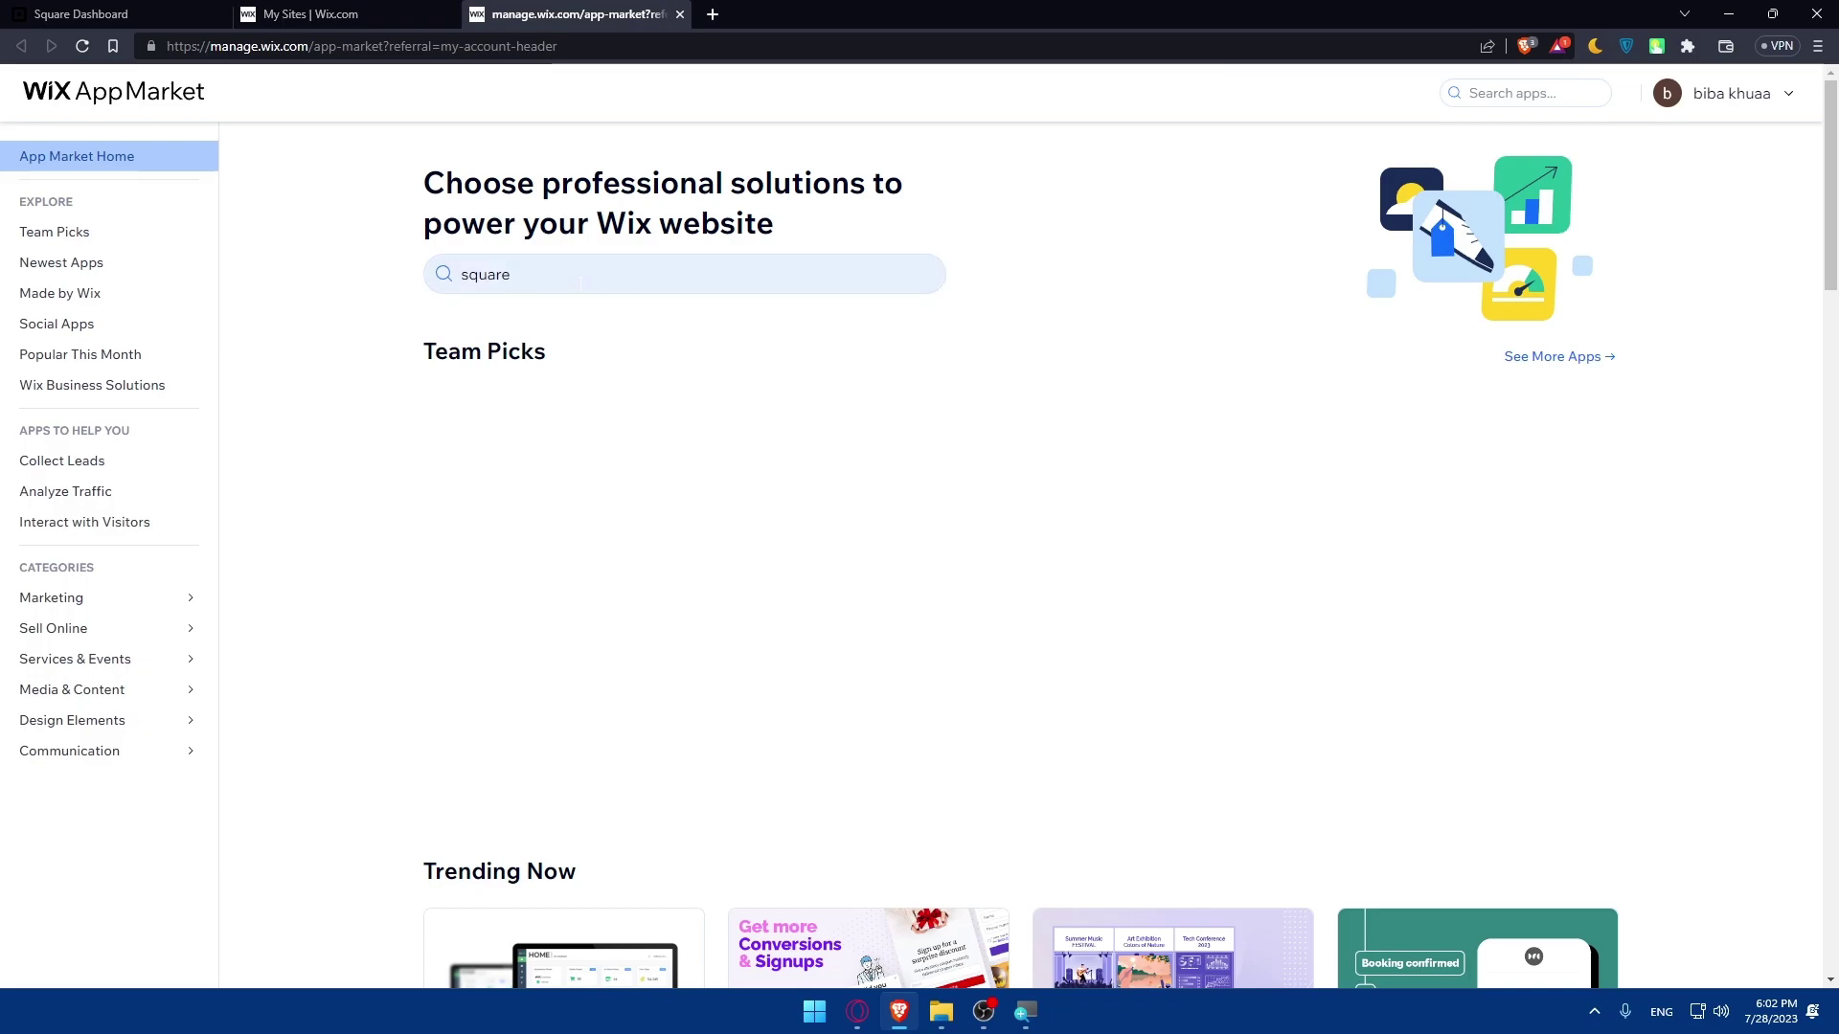
{"action": "scroll", "coordinate": [616, 402], "scroll_direction": "down", "scroll_amount": 2}
{"action": "scroll", "coordinate": [615, 404], "scroll_direction": "up", "scroll_amount": 2}
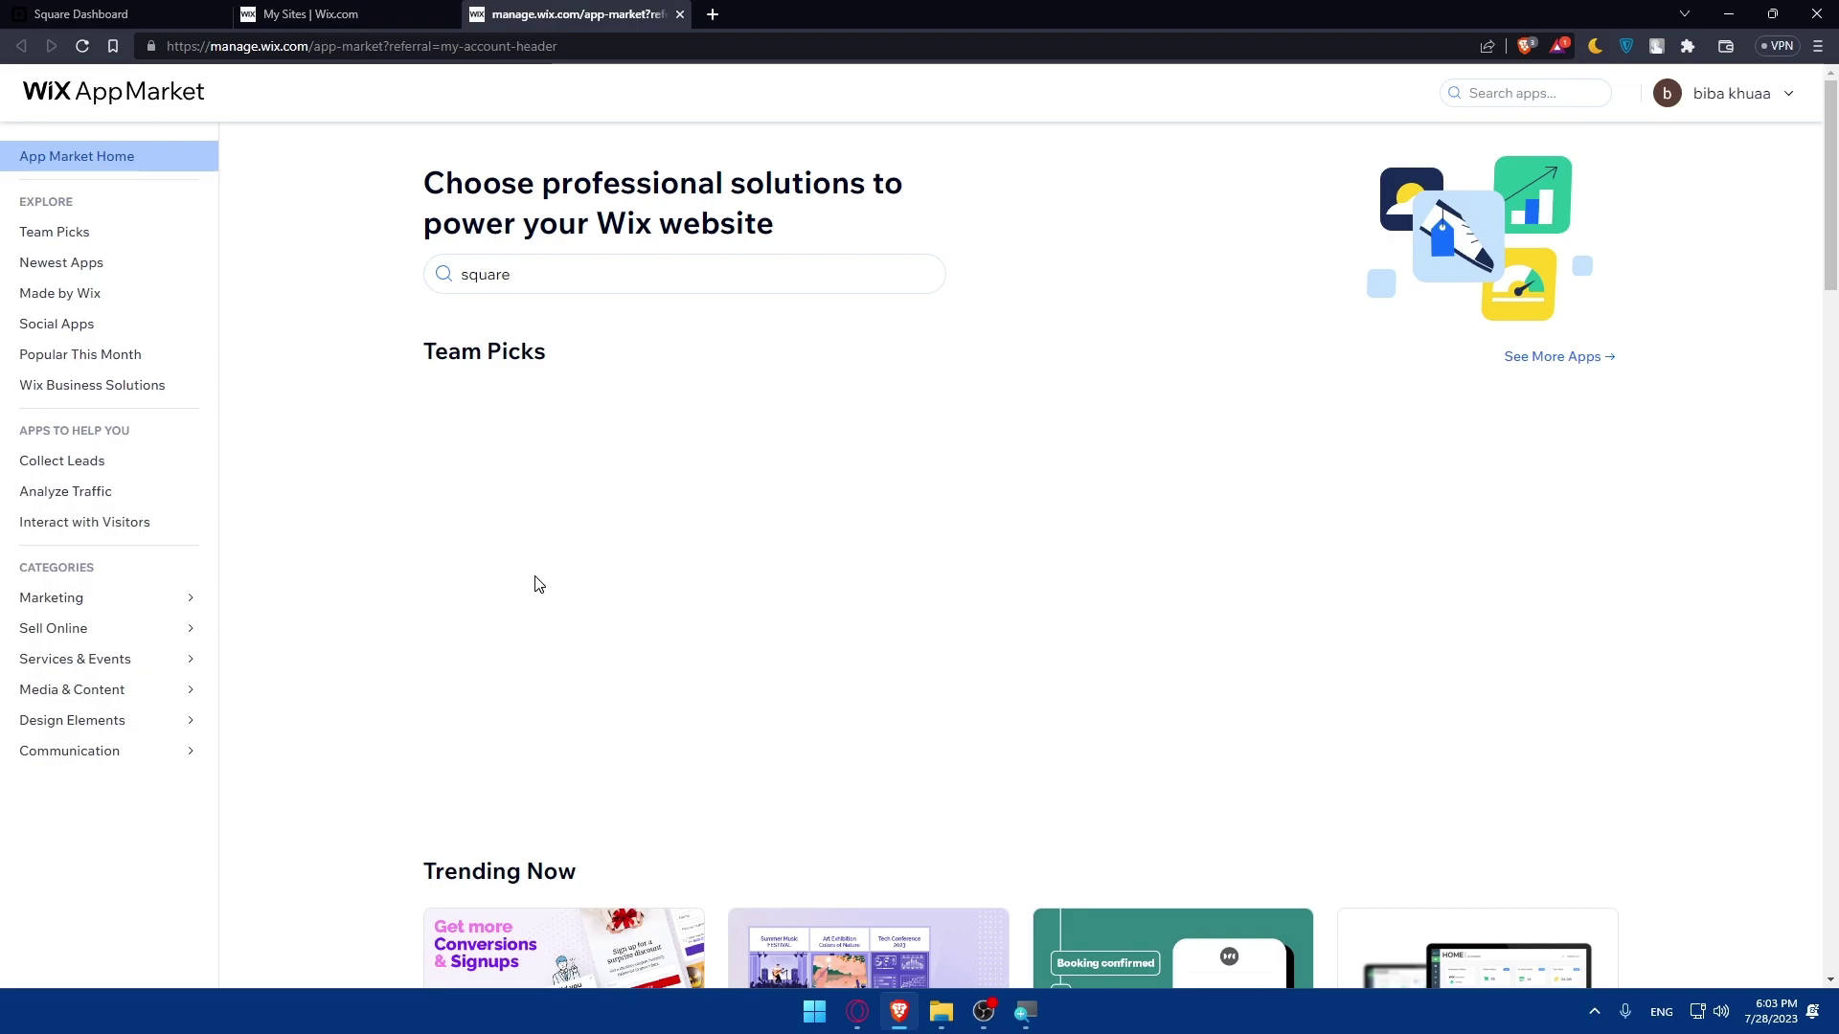
Step: View the full Team Picks list, go back to App Market home, and enter square in search
{"action": "left_click", "coordinate": [1532, 362]}
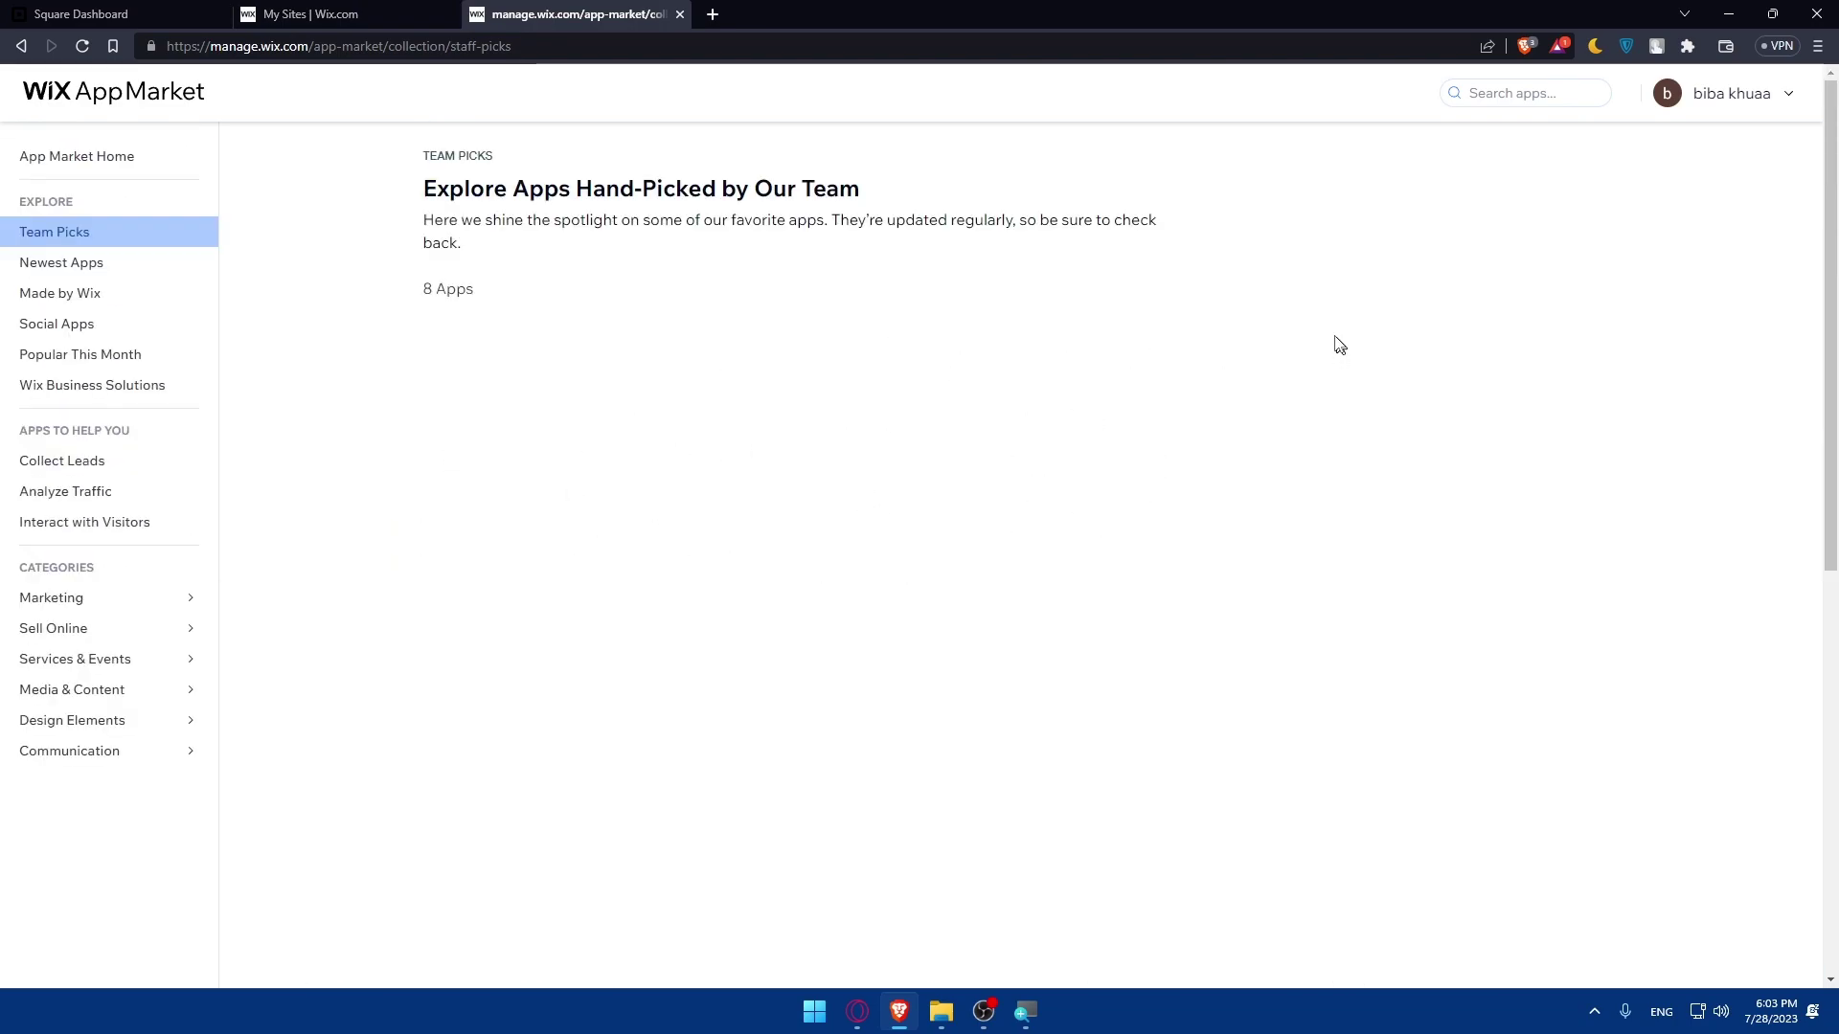
{"action": "key", "text": "alt+Left"}
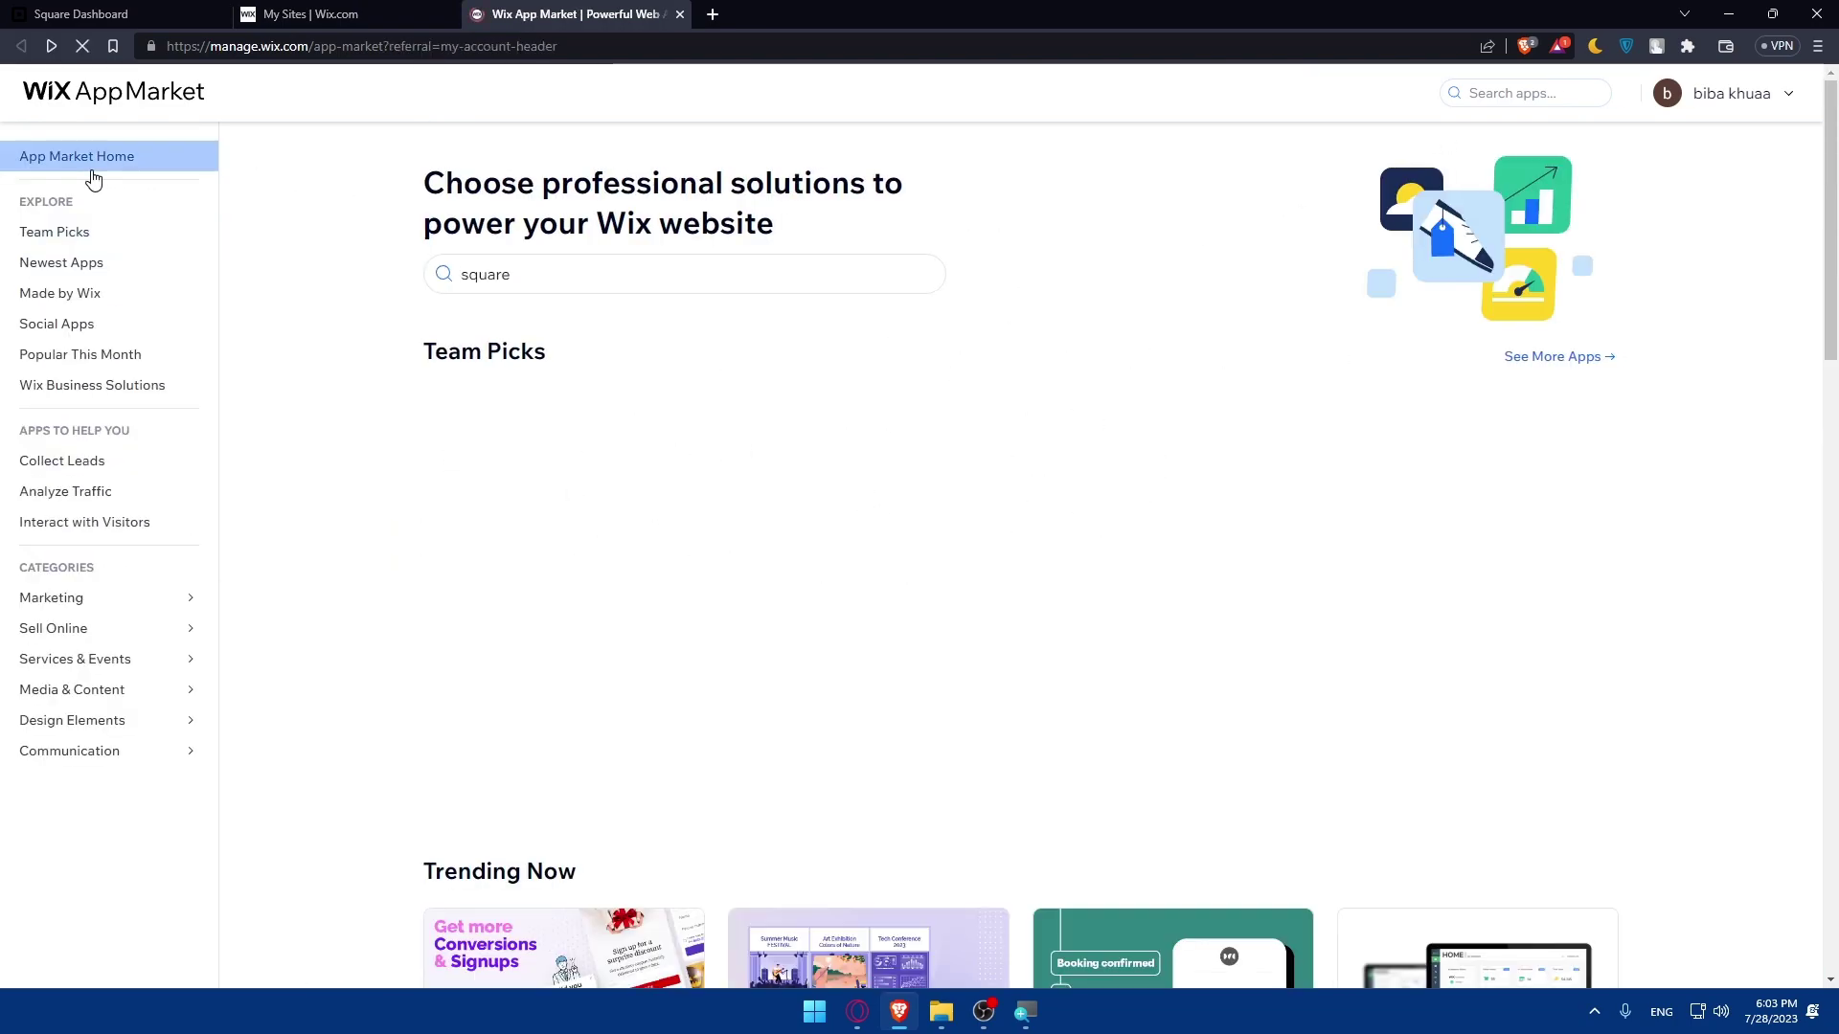
{"action": "left_click", "coordinate": [1519, 92]}
{"action": "type", "text": "so"}
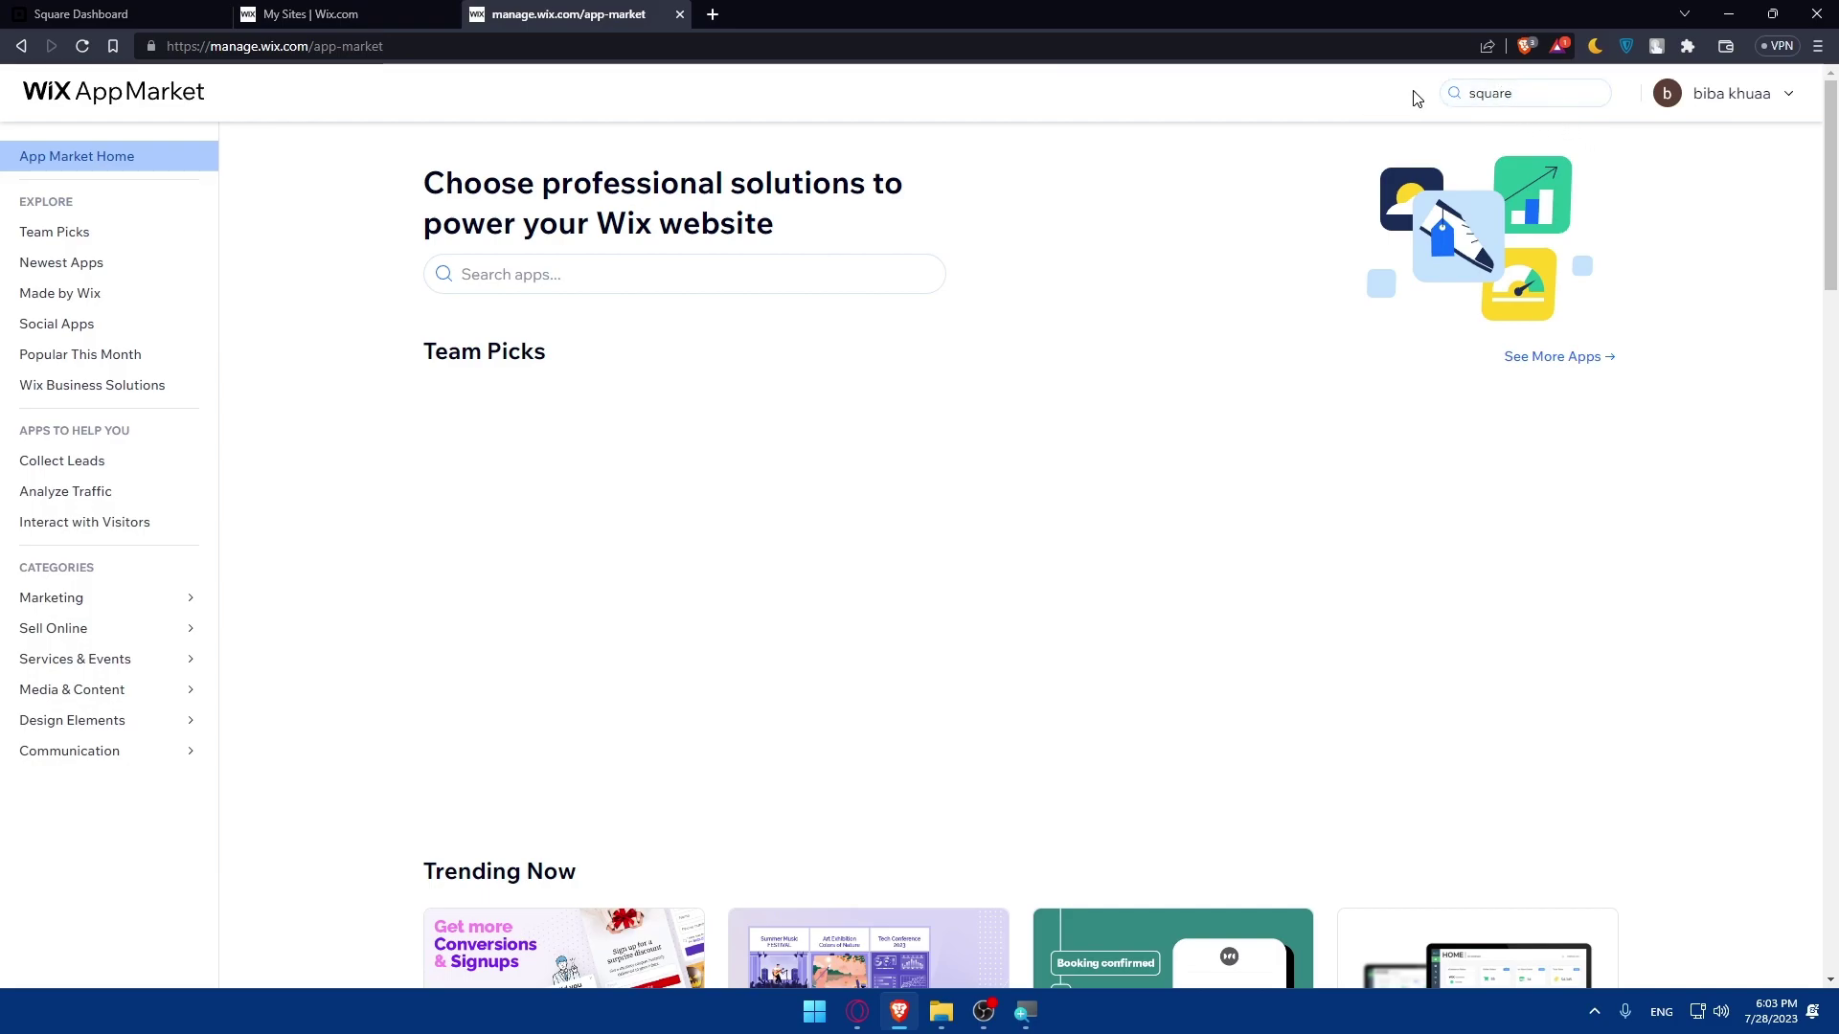
Step: Close the standalone App Market tab and open the Mromix site in the Wix Editor
{"action": "left_click", "coordinate": [680, 13]}
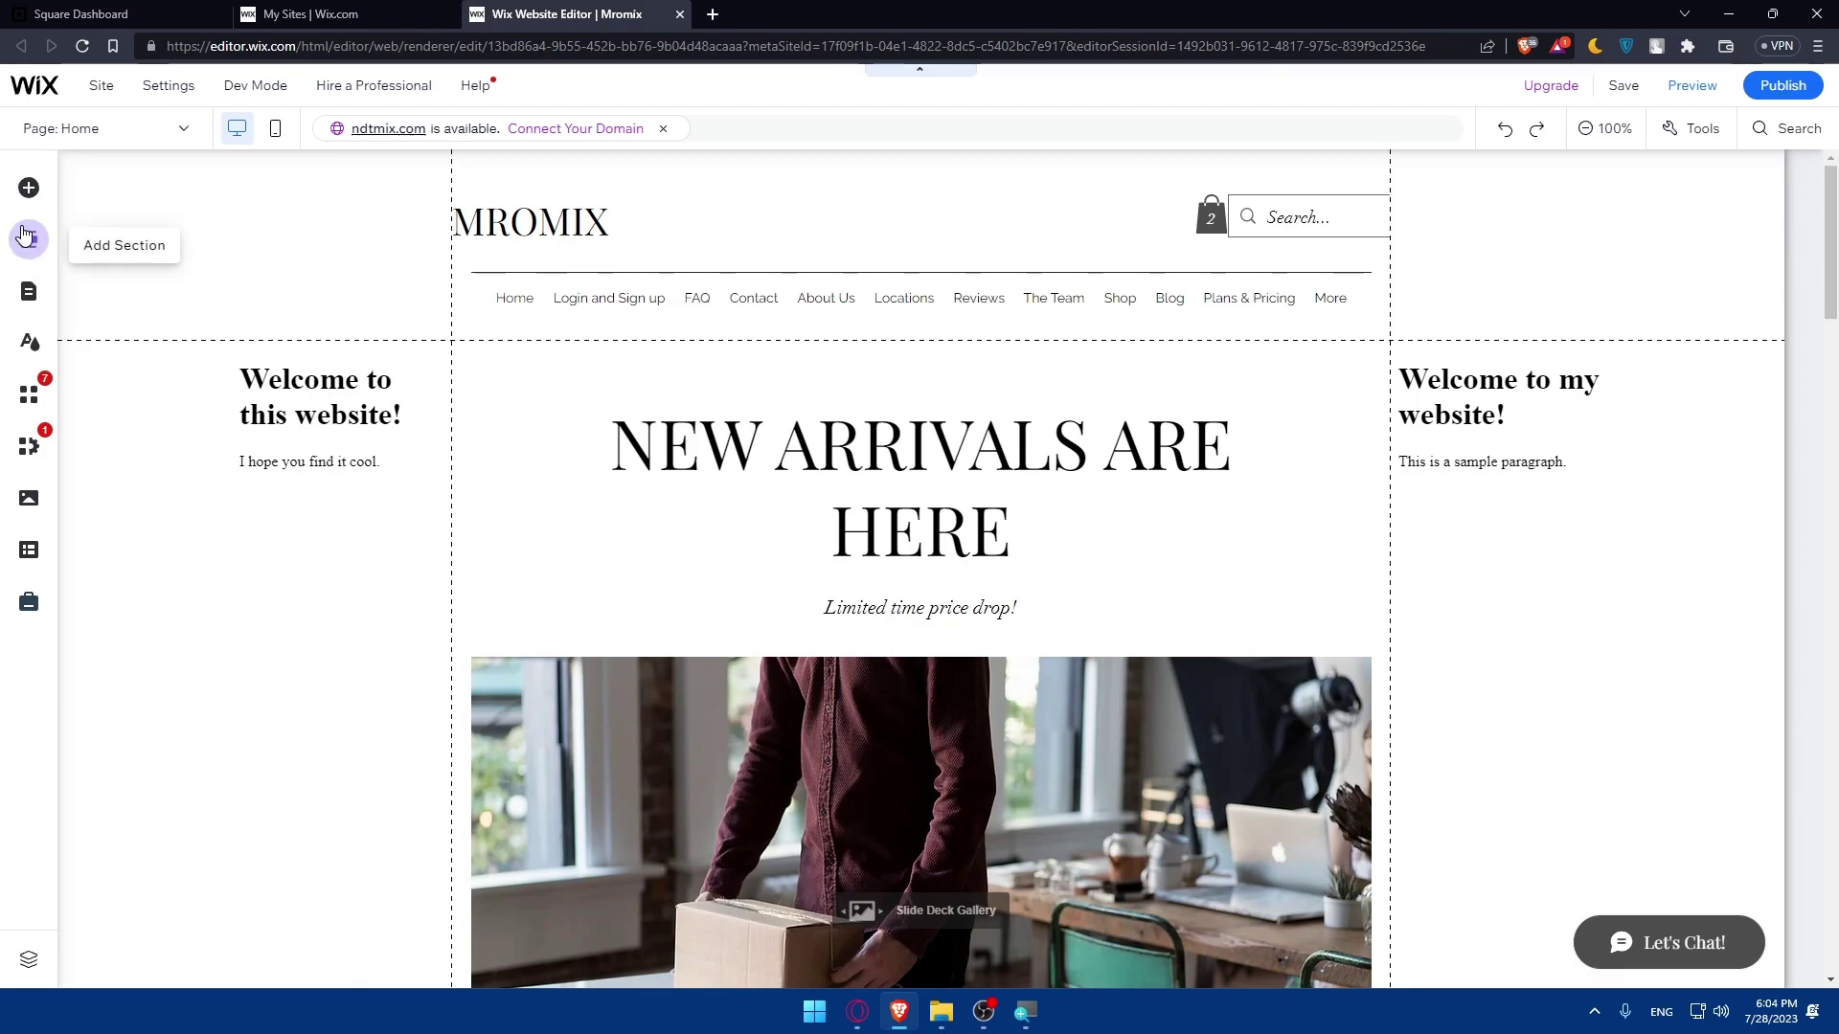
Step: Search the editor's Add Apps market for 'square' to list the Square apps
{"action": "left_click", "coordinate": [31, 411]}
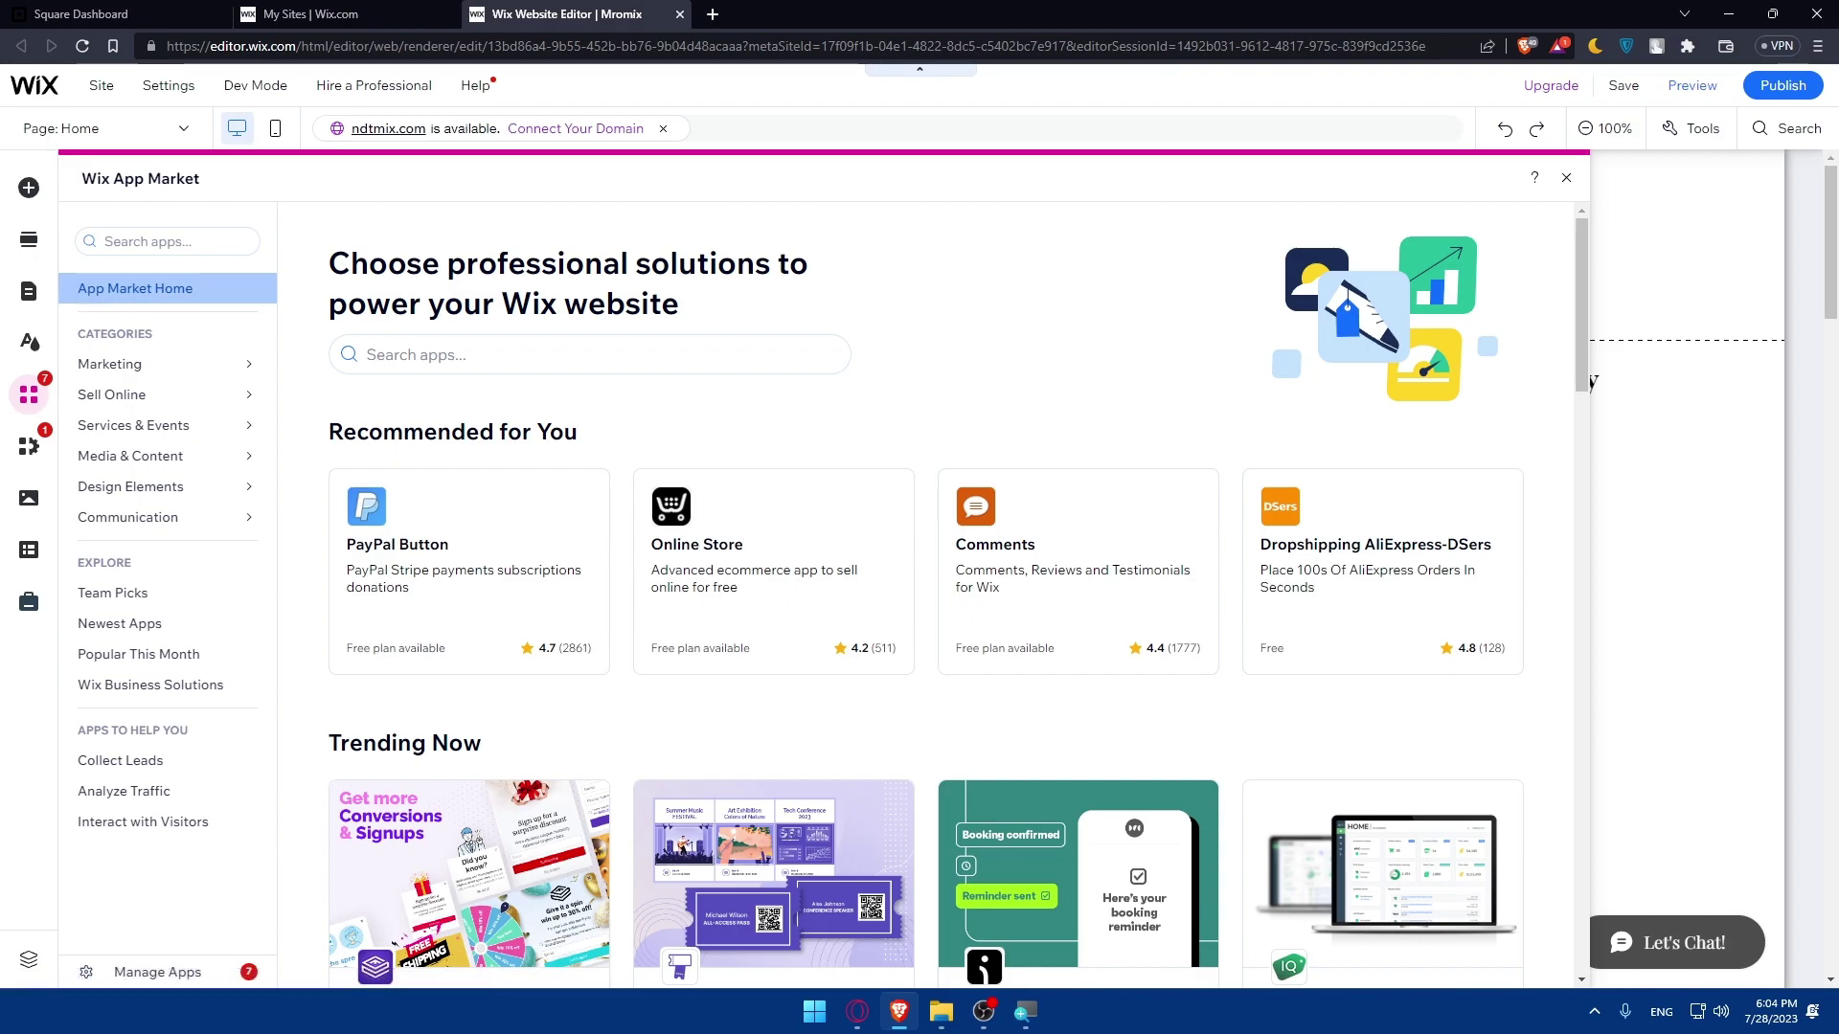
{"action": "left_click", "coordinate": [493, 347]}
{"action": "type", "text": "sq"}
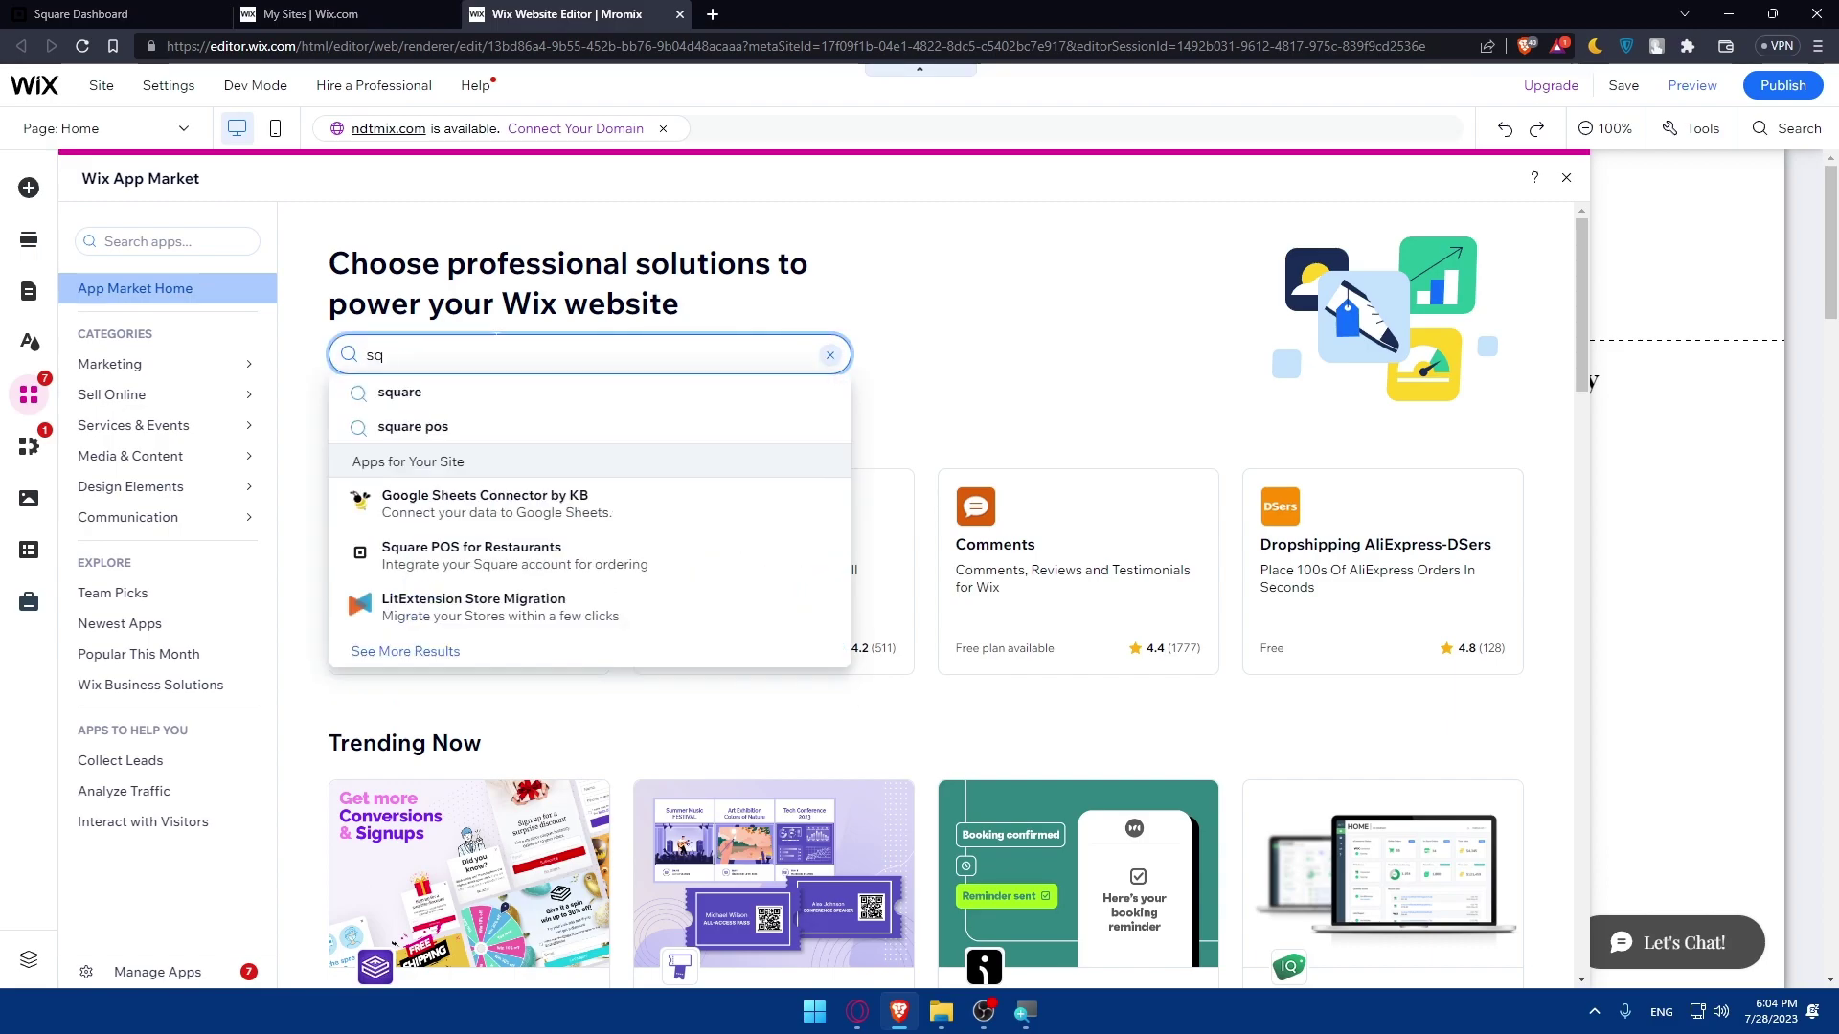
{"action": "type", "text": "uare"}
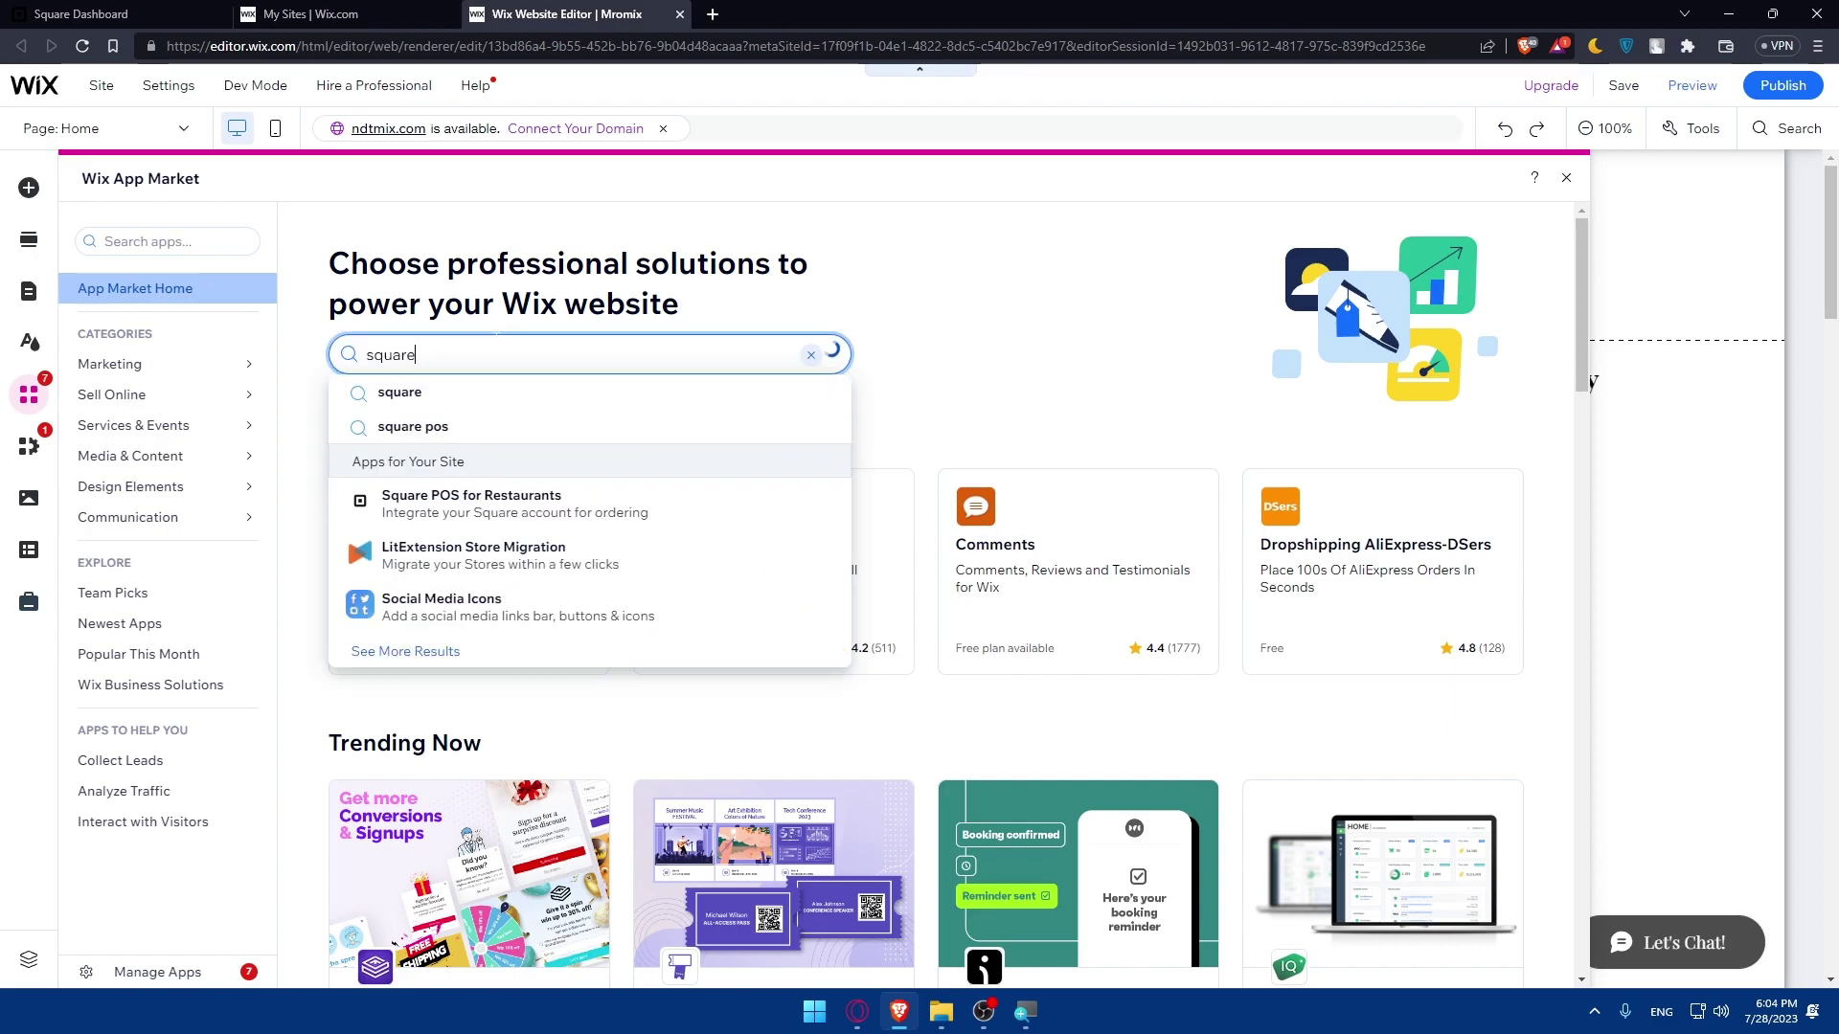
{"action": "key", "text": "Return"}
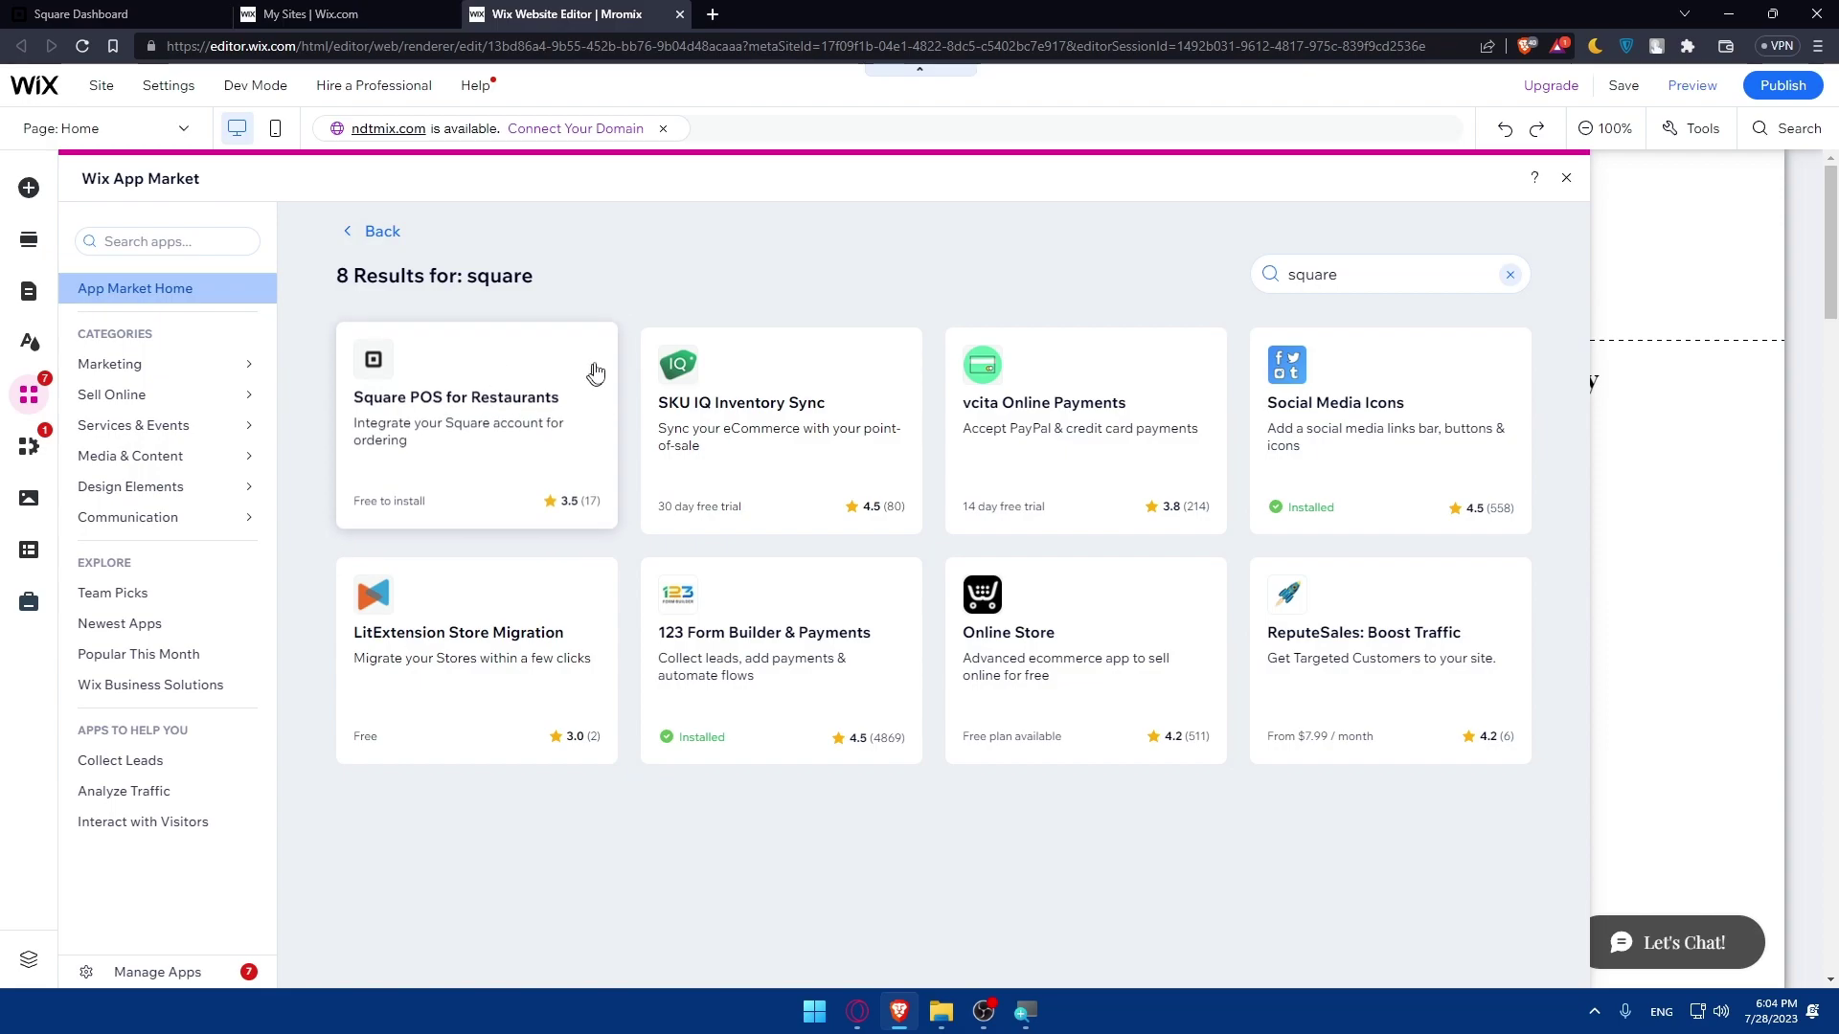
Step: Open Square POS for Restaurants and review its Wix Restaurants Orders requirement and user reviews
{"action": "left_click", "coordinate": [502, 446]}
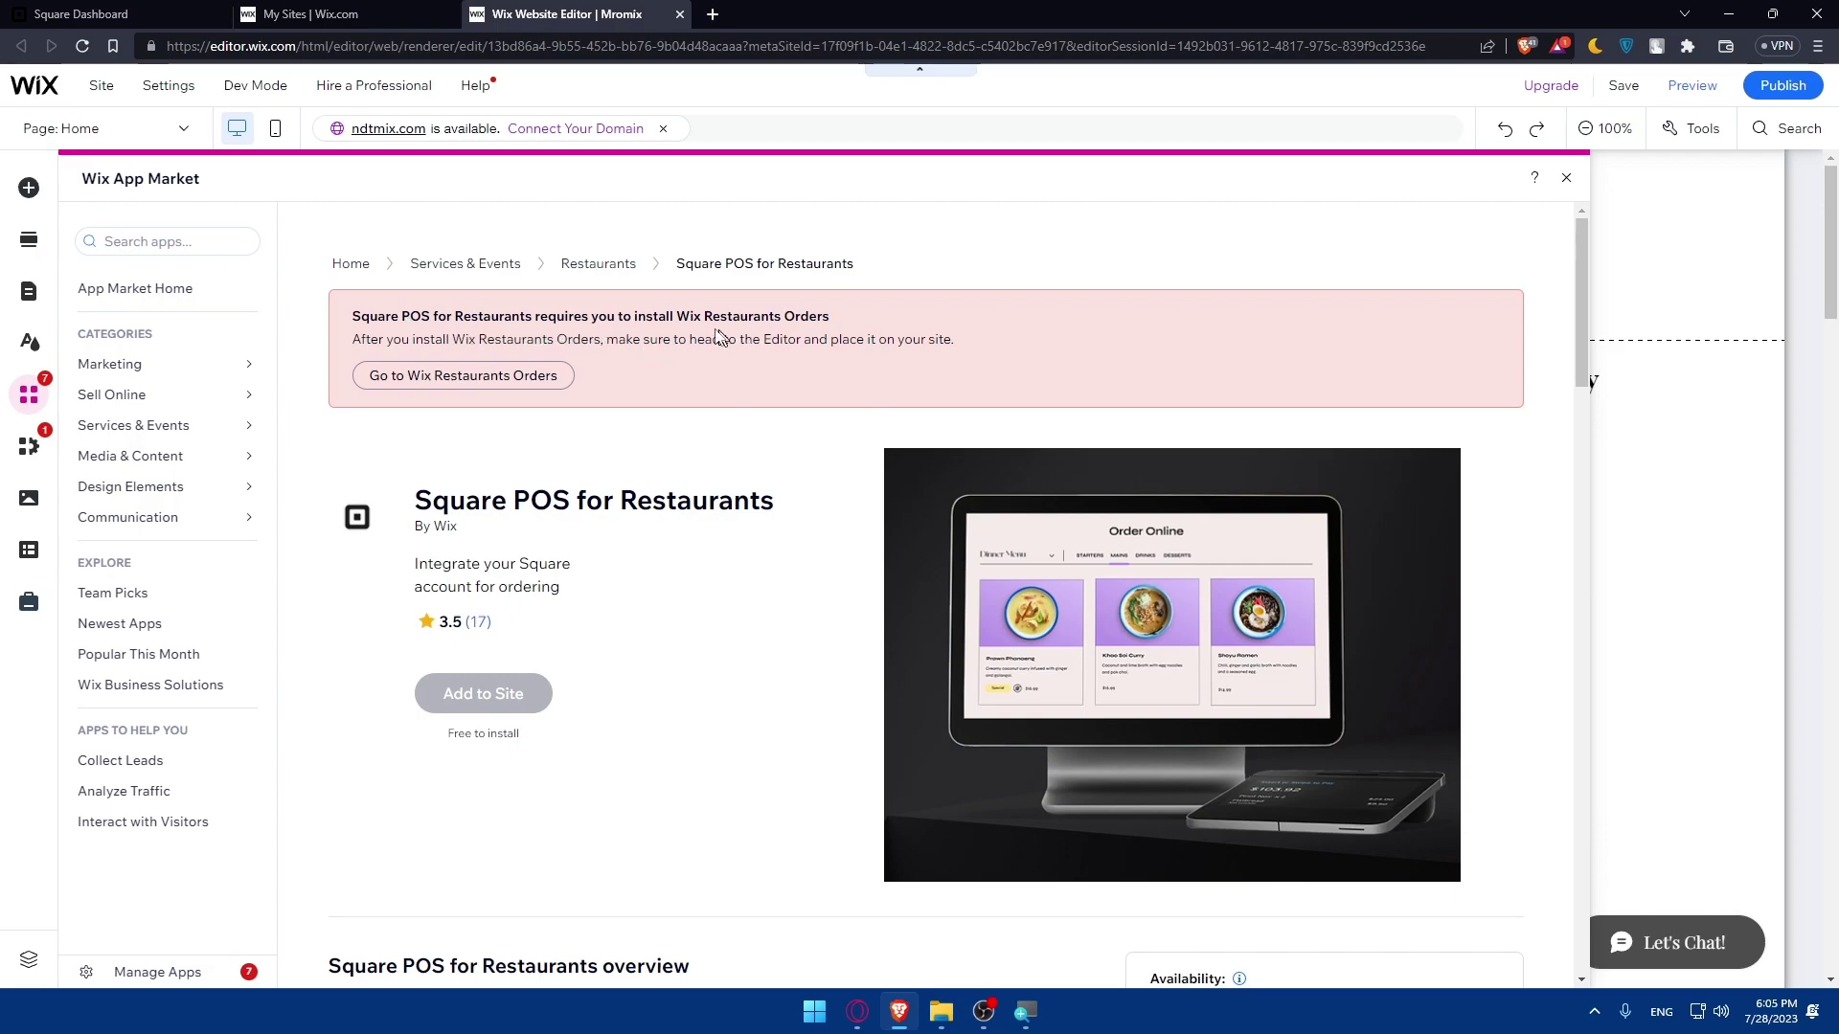
{"action": "scroll", "coordinate": [711, 335], "scroll_direction": "down", "scroll_amount": 3}
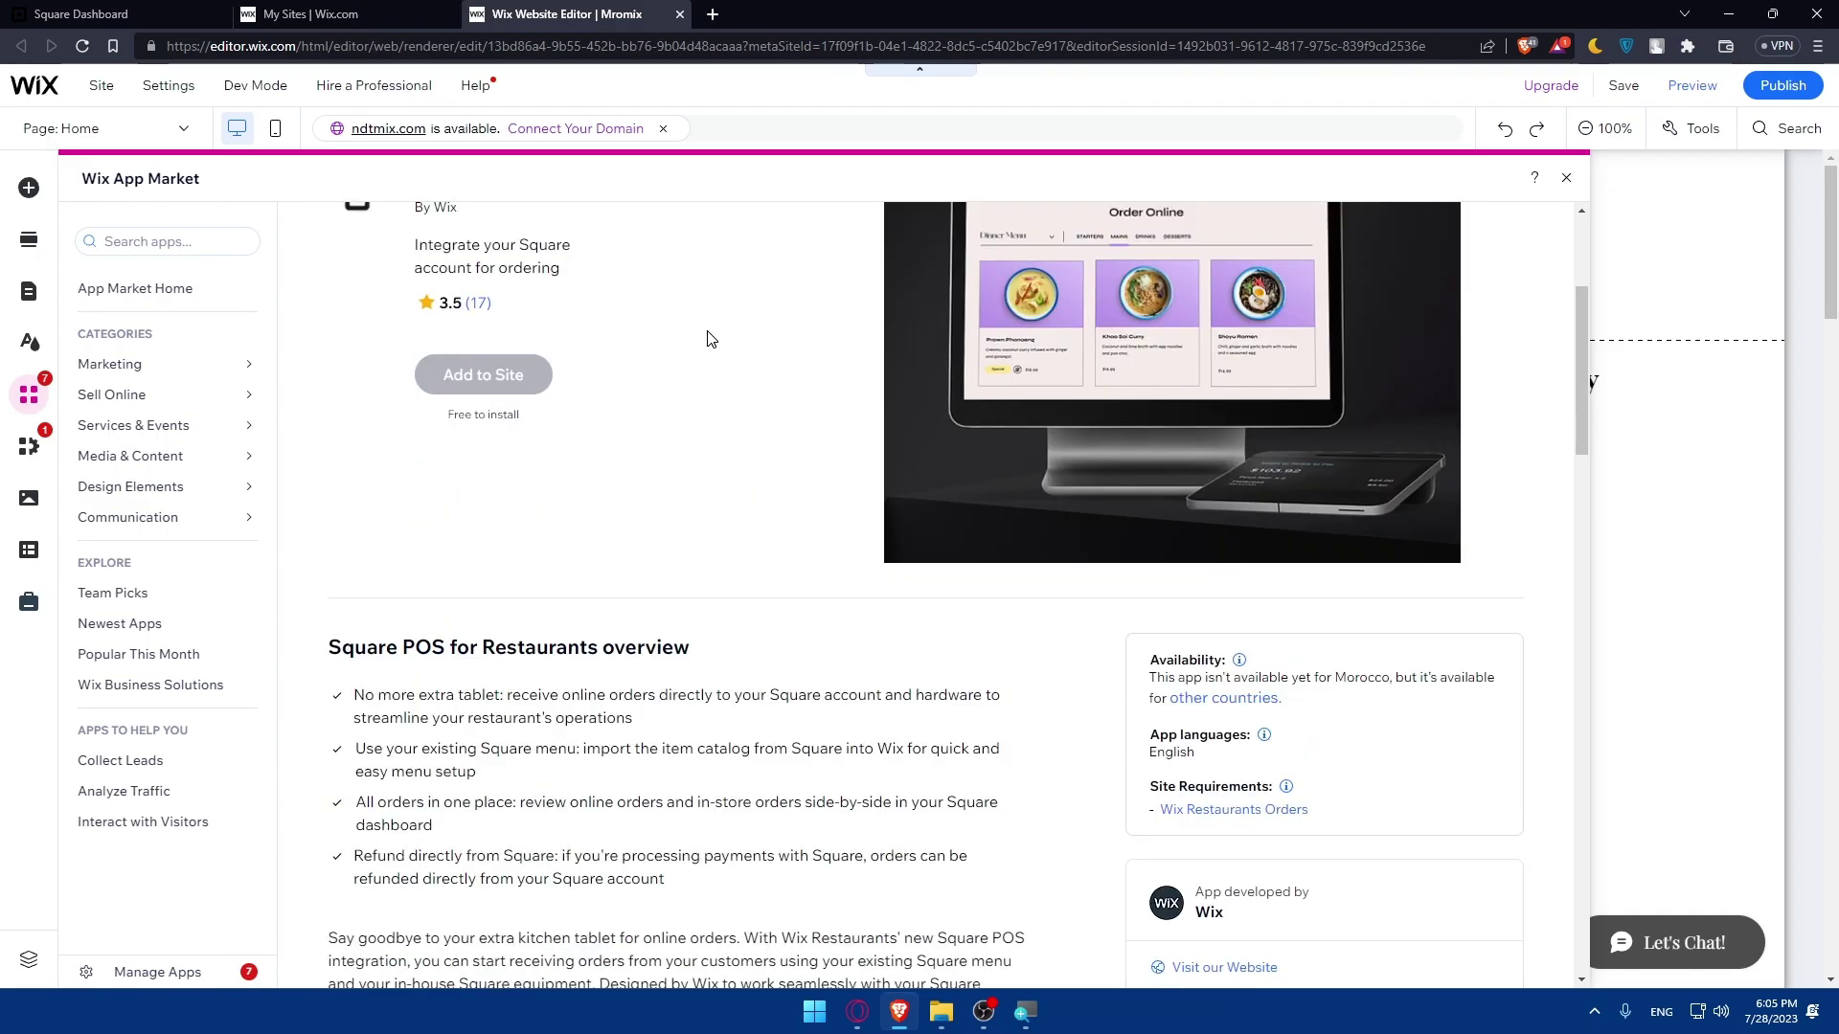
{"action": "scroll", "coordinate": [710, 338], "scroll_direction": "up", "scroll_amount": 3}
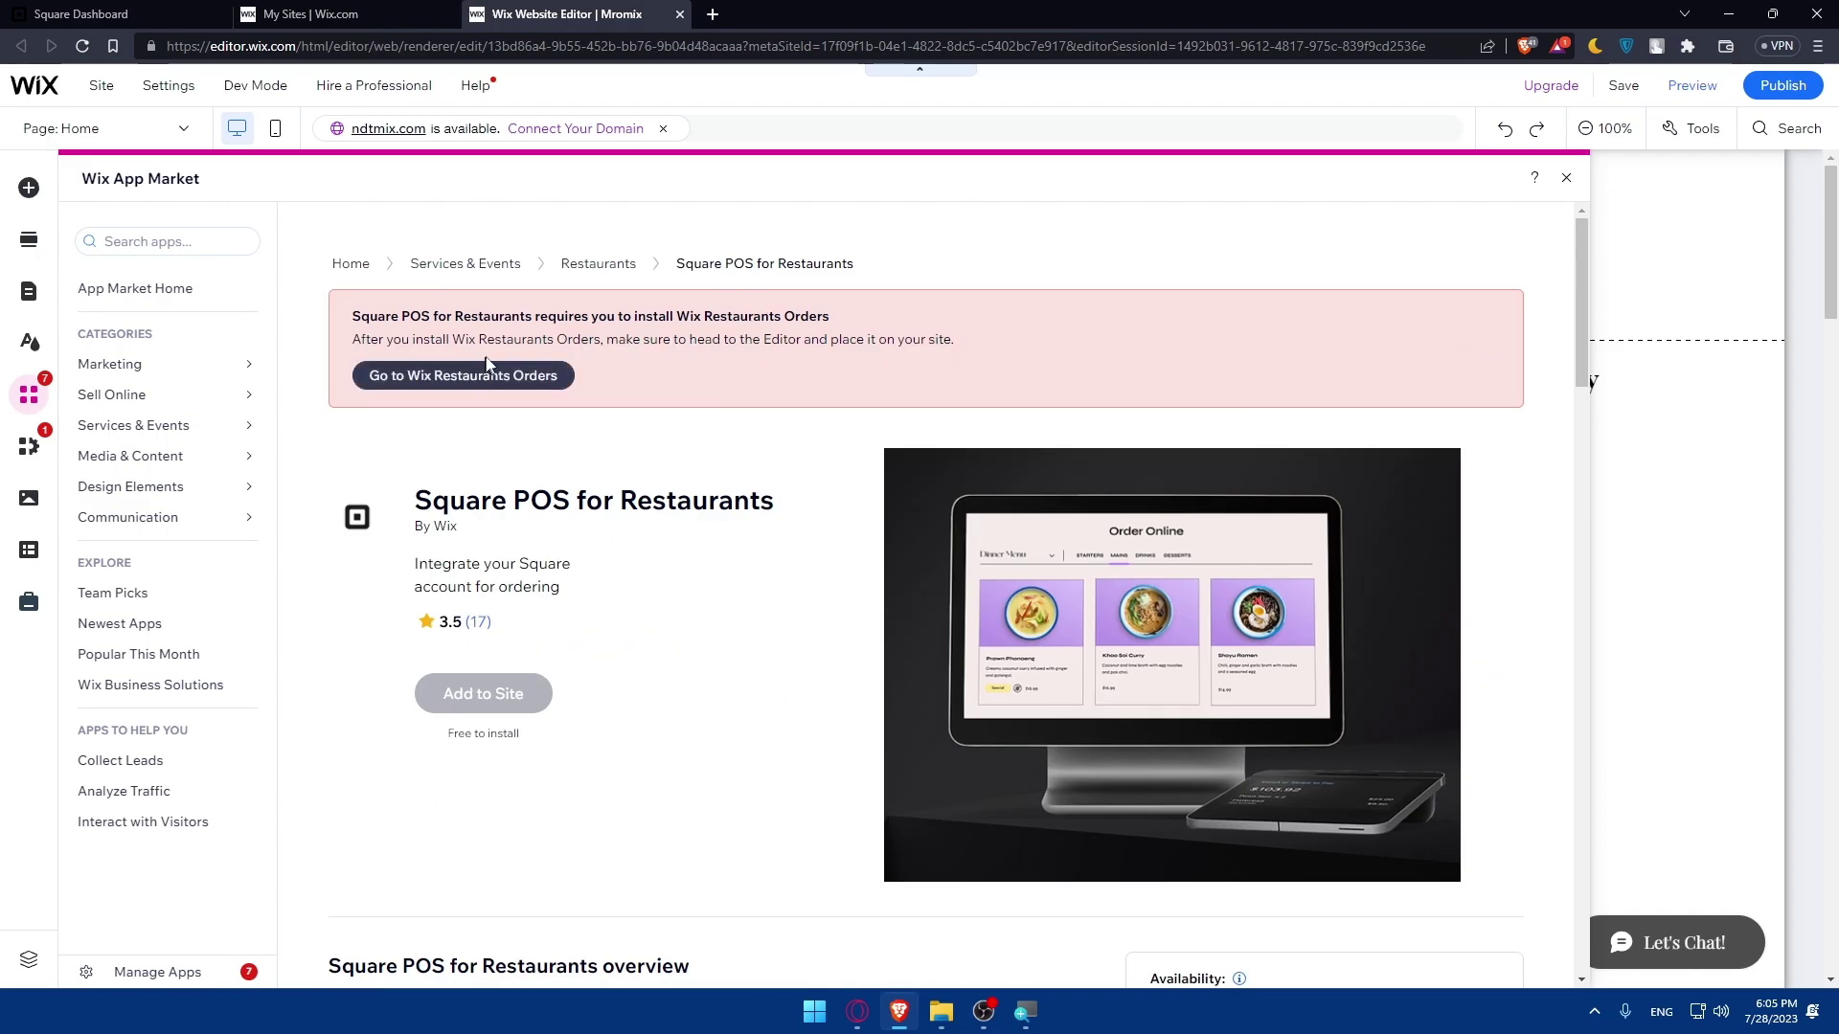
{"action": "scroll", "coordinate": [473, 531], "scroll_direction": "down", "scroll_amount": 2}
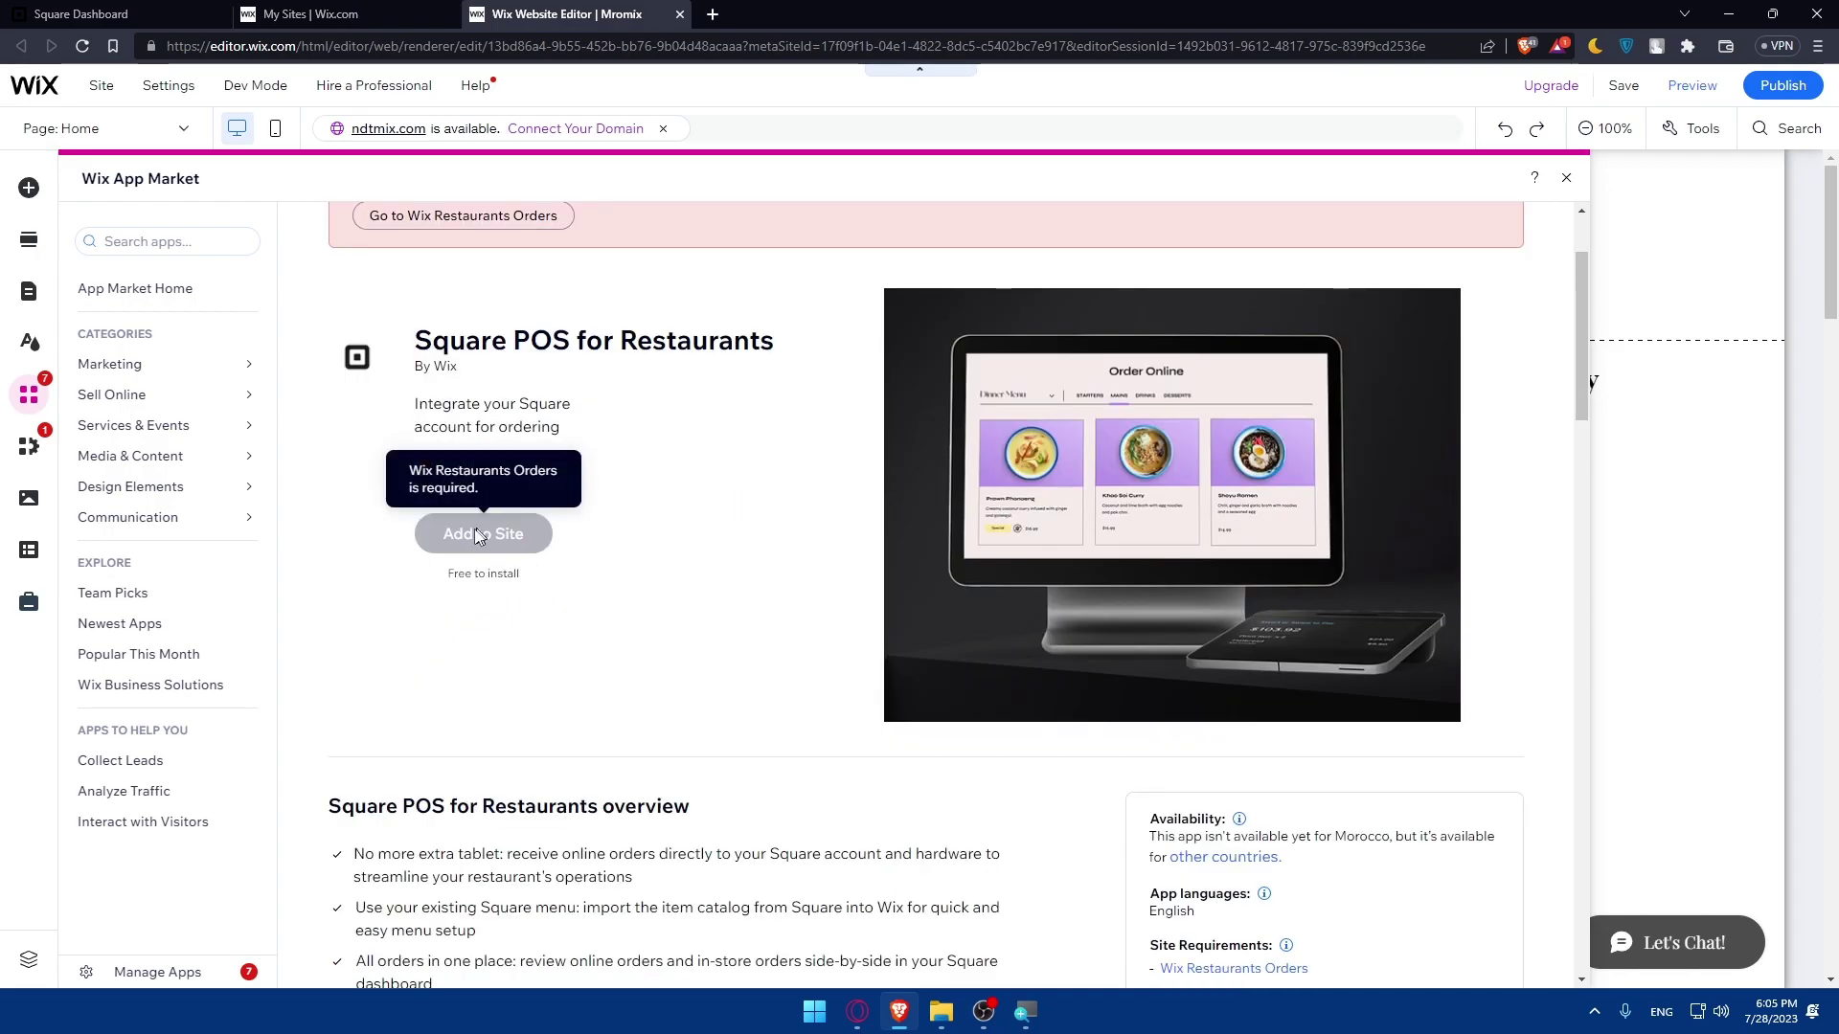
{"action": "scroll", "coordinate": [471, 530], "scroll_direction": "down", "scroll_amount": 4}
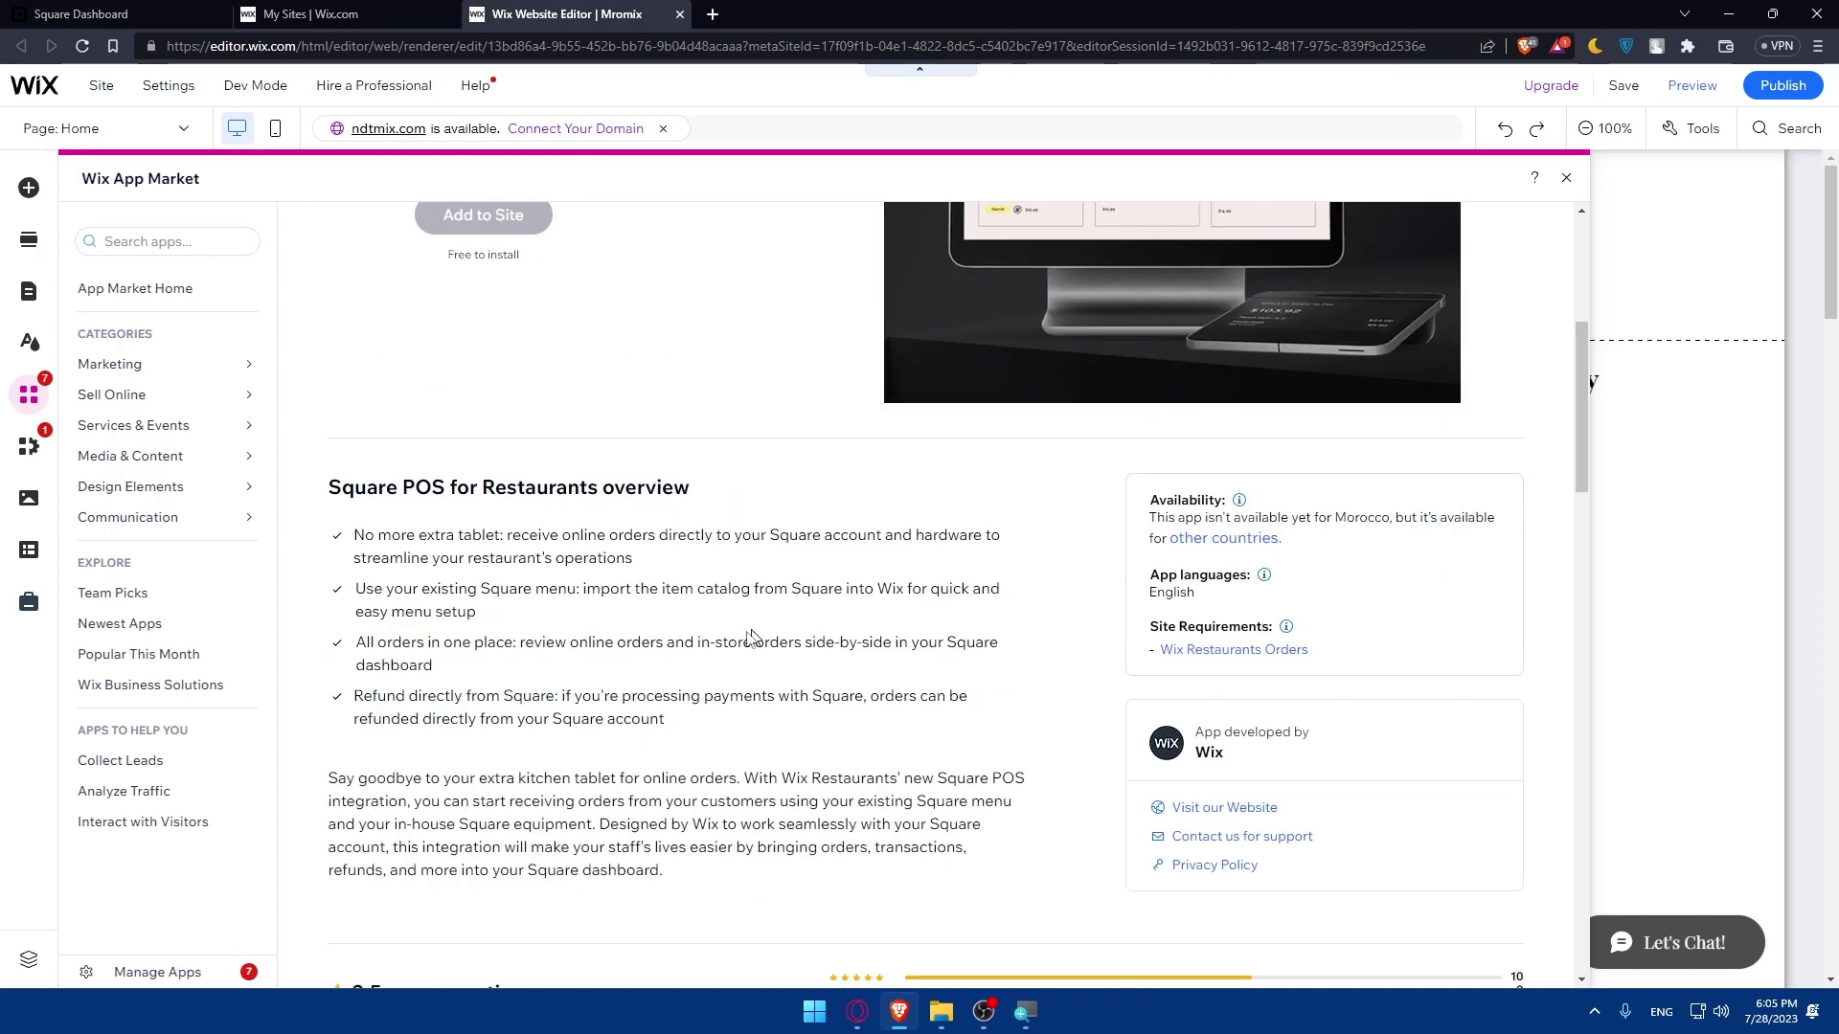
{"action": "scroll", "coordinate": [725, 673], "scroll_direction": "down", "scroll_amount": 4}
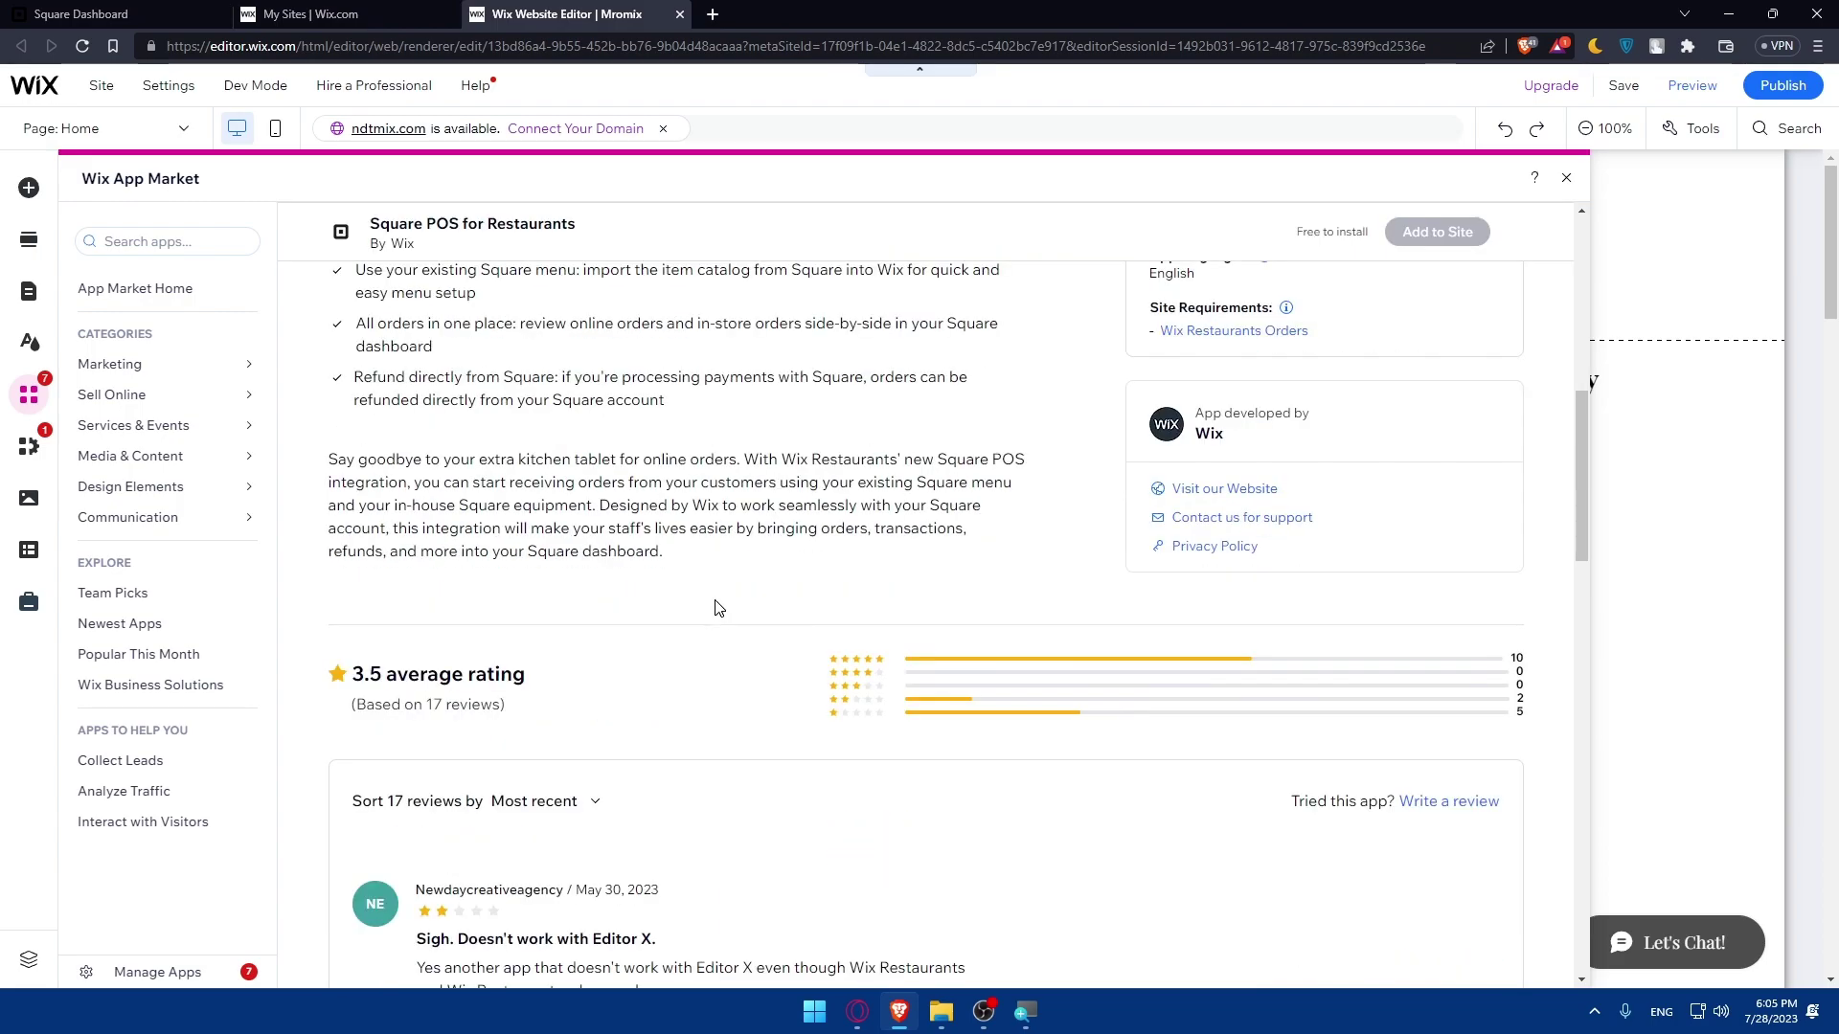
{"action": "scroll", "coordinate": [725, 618], "scroll_direction": "down", "scroll_amount": 9}
{"action": "scroll", "coordinate": [727, 618], "scroll_direction": "up", "scroll_amount": 3}
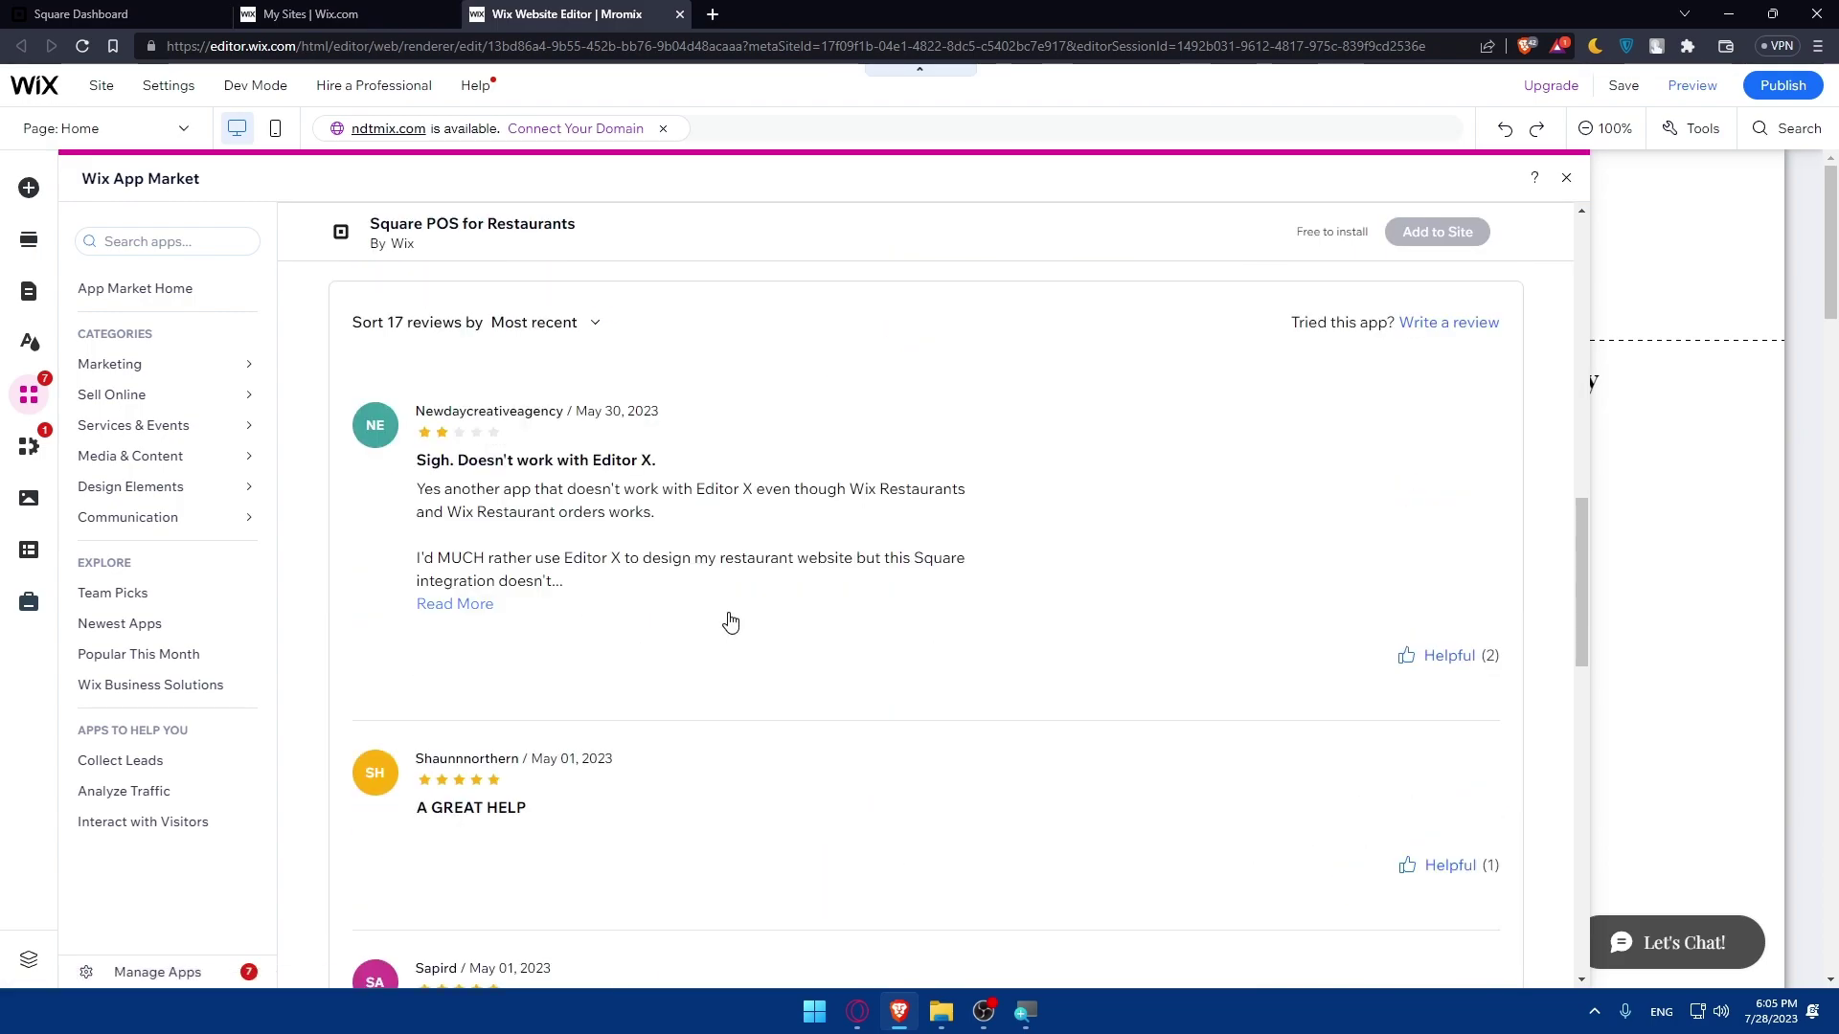
{"action": "scroll", "coordinate": [725, 617], "scroll_direction": "down", "scroll_amount": 8}
{"action": "scroll", "coordinate": [741, 565], "scroll_direction": "down", "scroll_amount": 2}
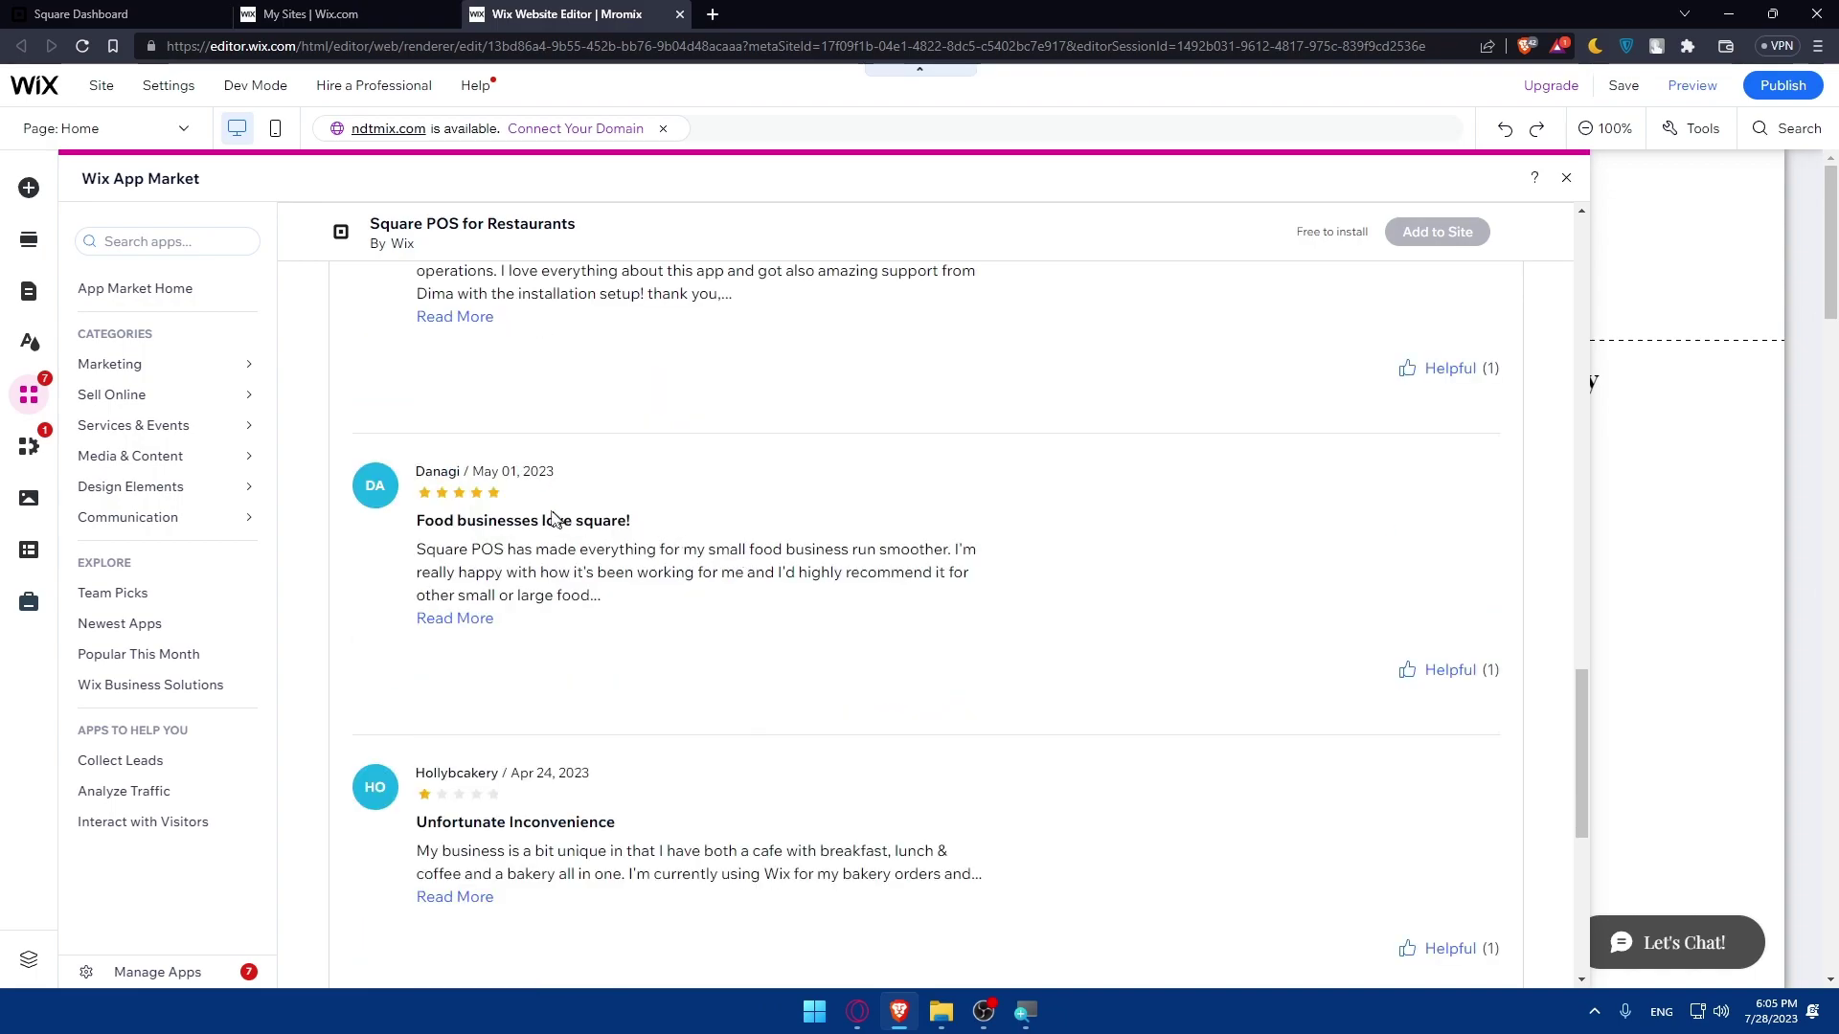
Step: Search the sidebar App Market for 'square' again to show its 8 results
{"action": "left_click", "coordinate": [202, 237]}
{"action": "type", "text": "square"}
{"action": "key", "text": "Return"}
{"action": "left_click", "coordinate": [607, 792]}
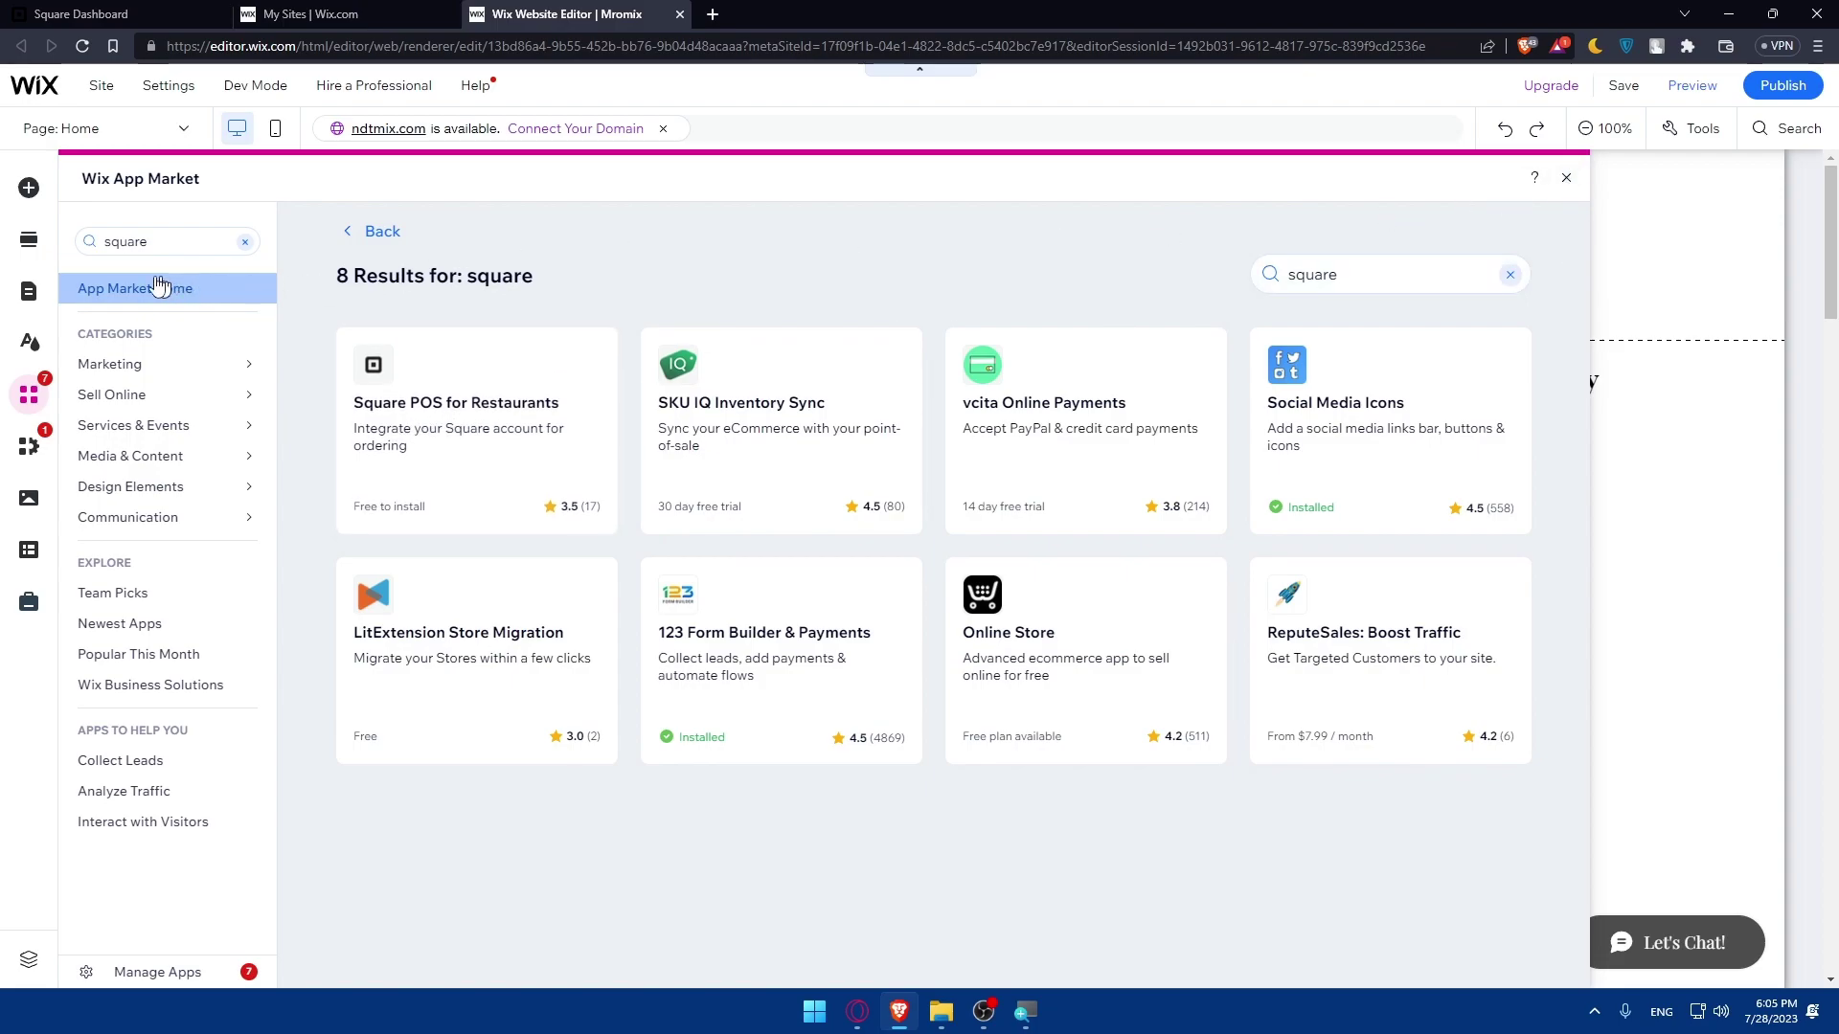
Step: Clear the app search box and close the App Market to view the Mromix Home page
{"action": "left_click", "coordinate": [245, 242]}
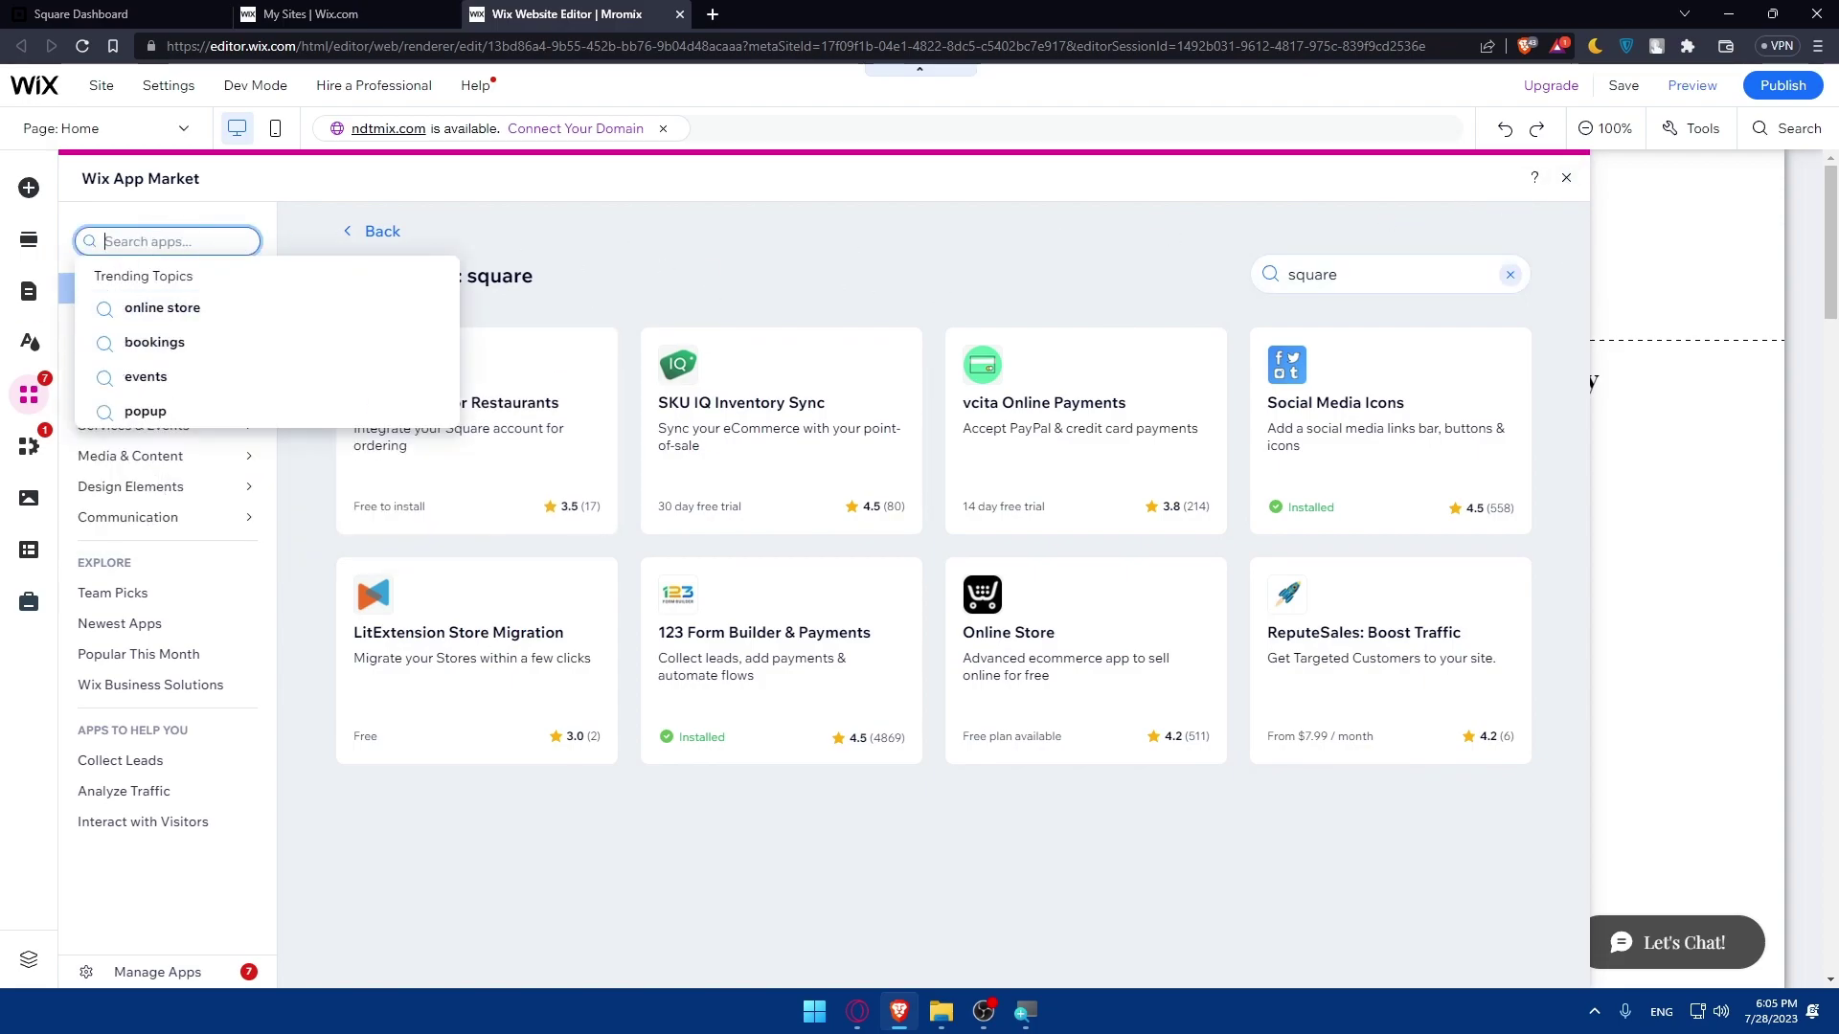
{"action": "left_click", "coordinate": [28, 394]}
{"action": "left_click", "coordinate": [28, 394]}
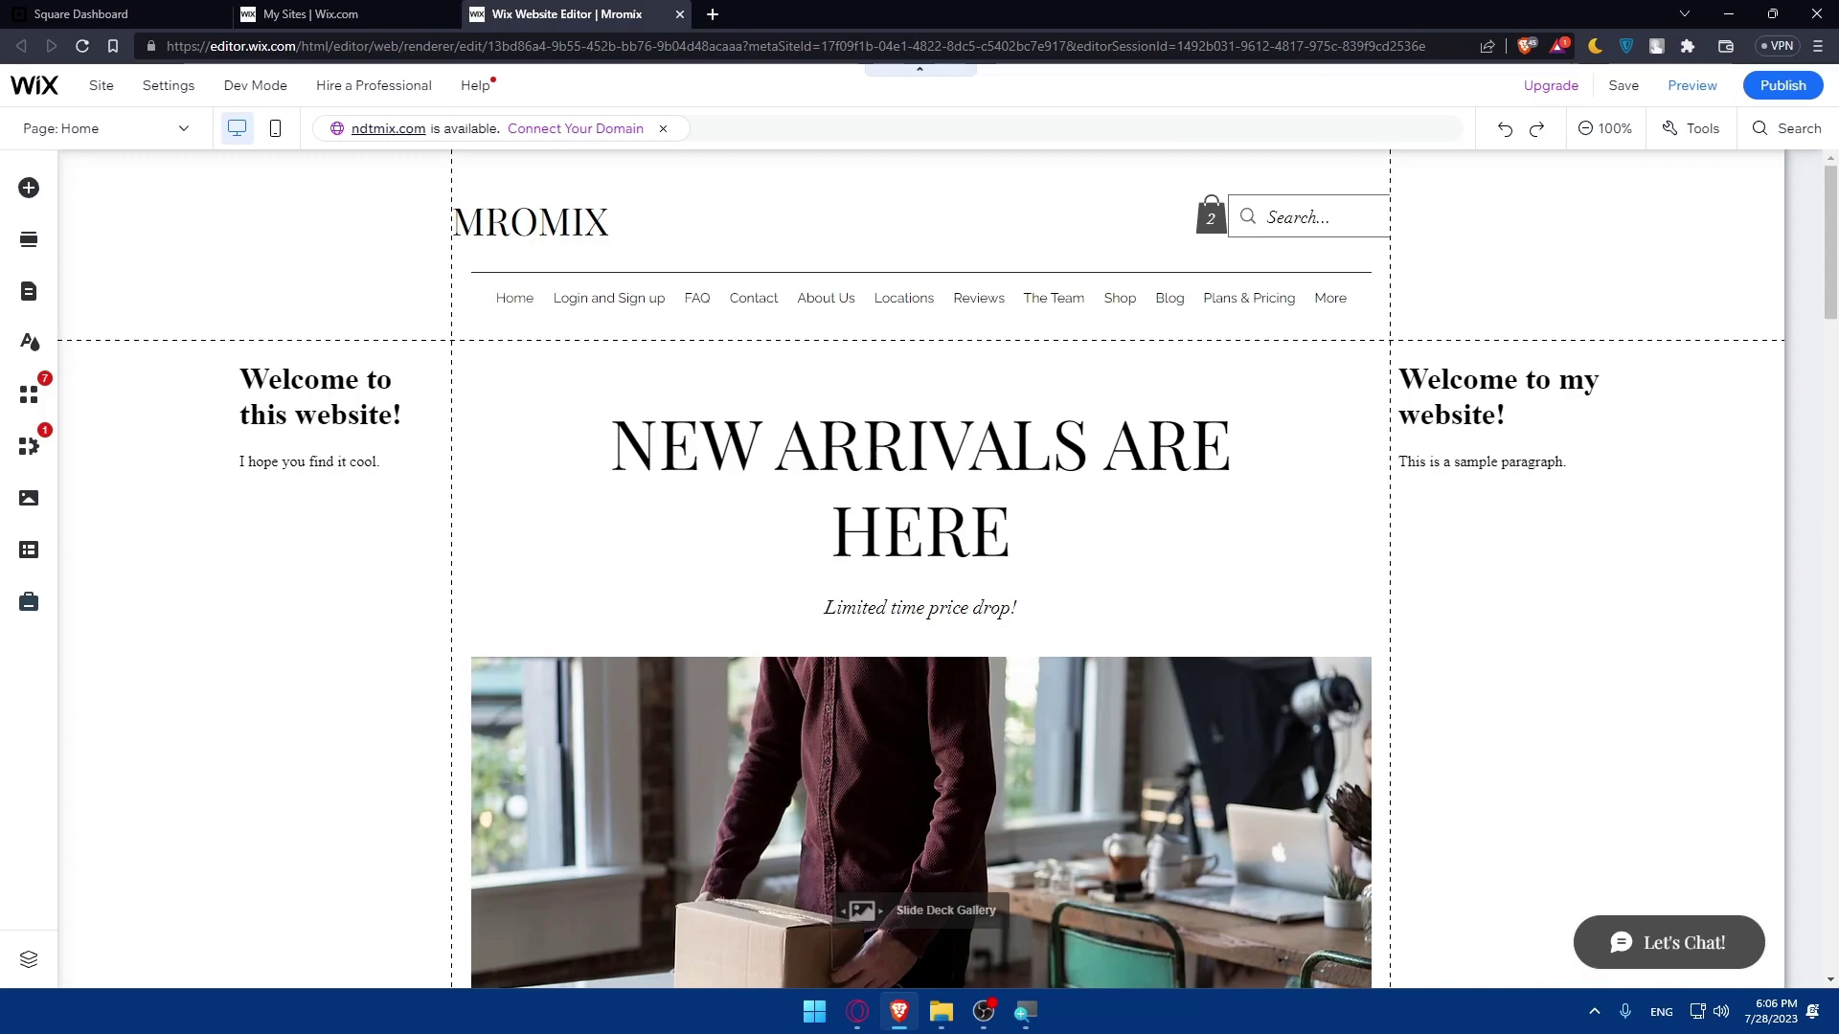
Step: Review the Square Home page's 0.00 net sales for Jul 28 and select the Last 30 days heading
{"action": "left_click", "coordinate": [165, 13]}
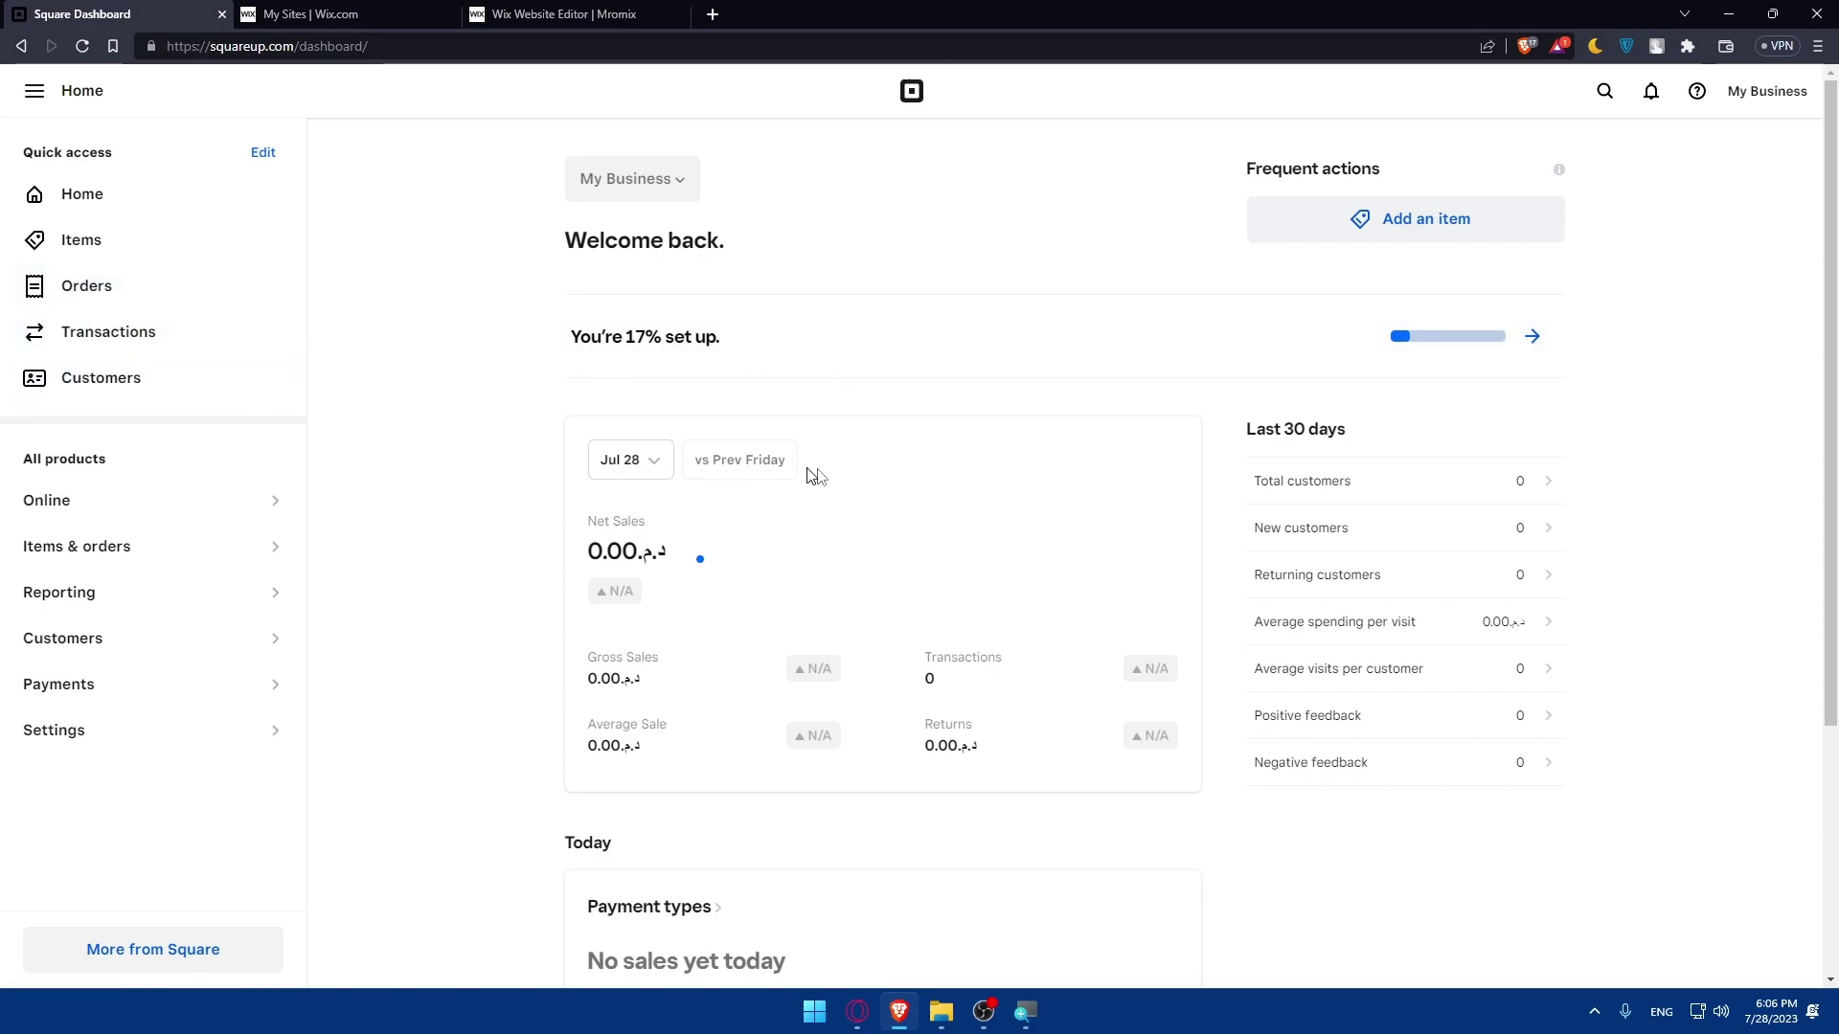
{"action": "scroll", "coordinate": [955, 538], "scroll_direction": "down", "scroll_amount": 3}
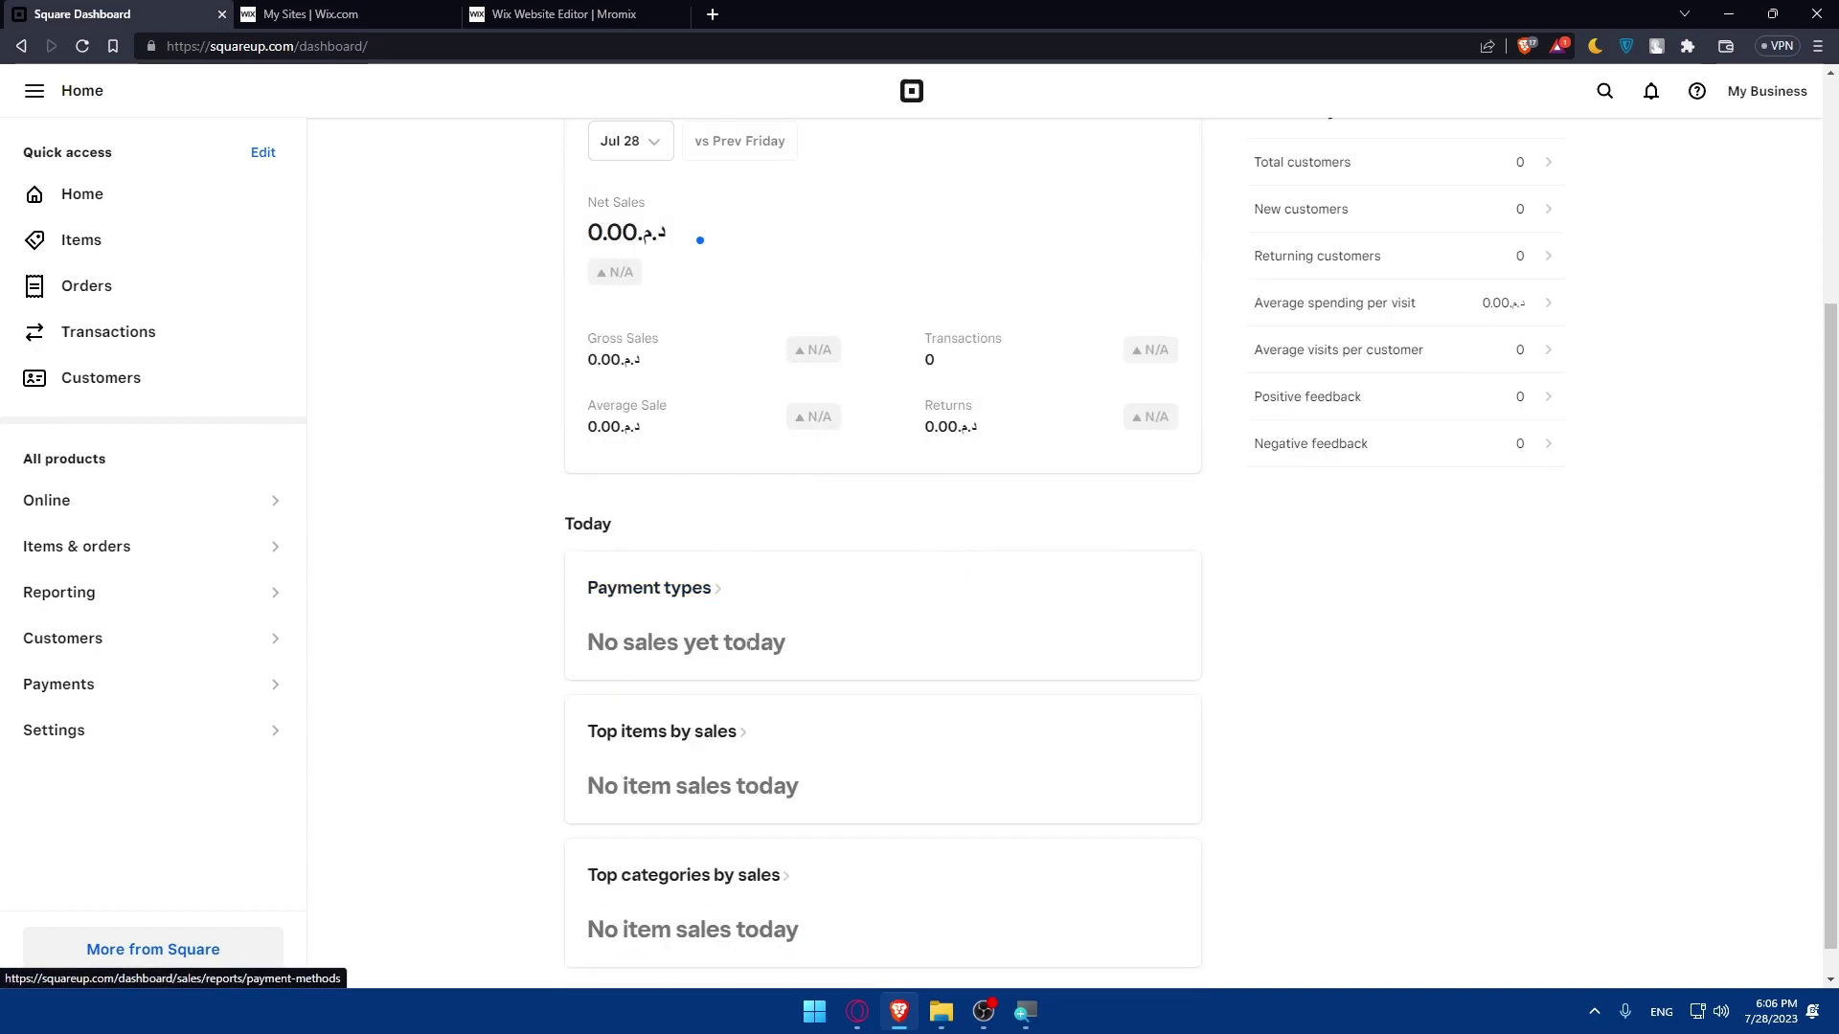
{"action": "scroll", "coordinate": [731, 569], "scroll_direction": "down", "scroll_amount": 1}
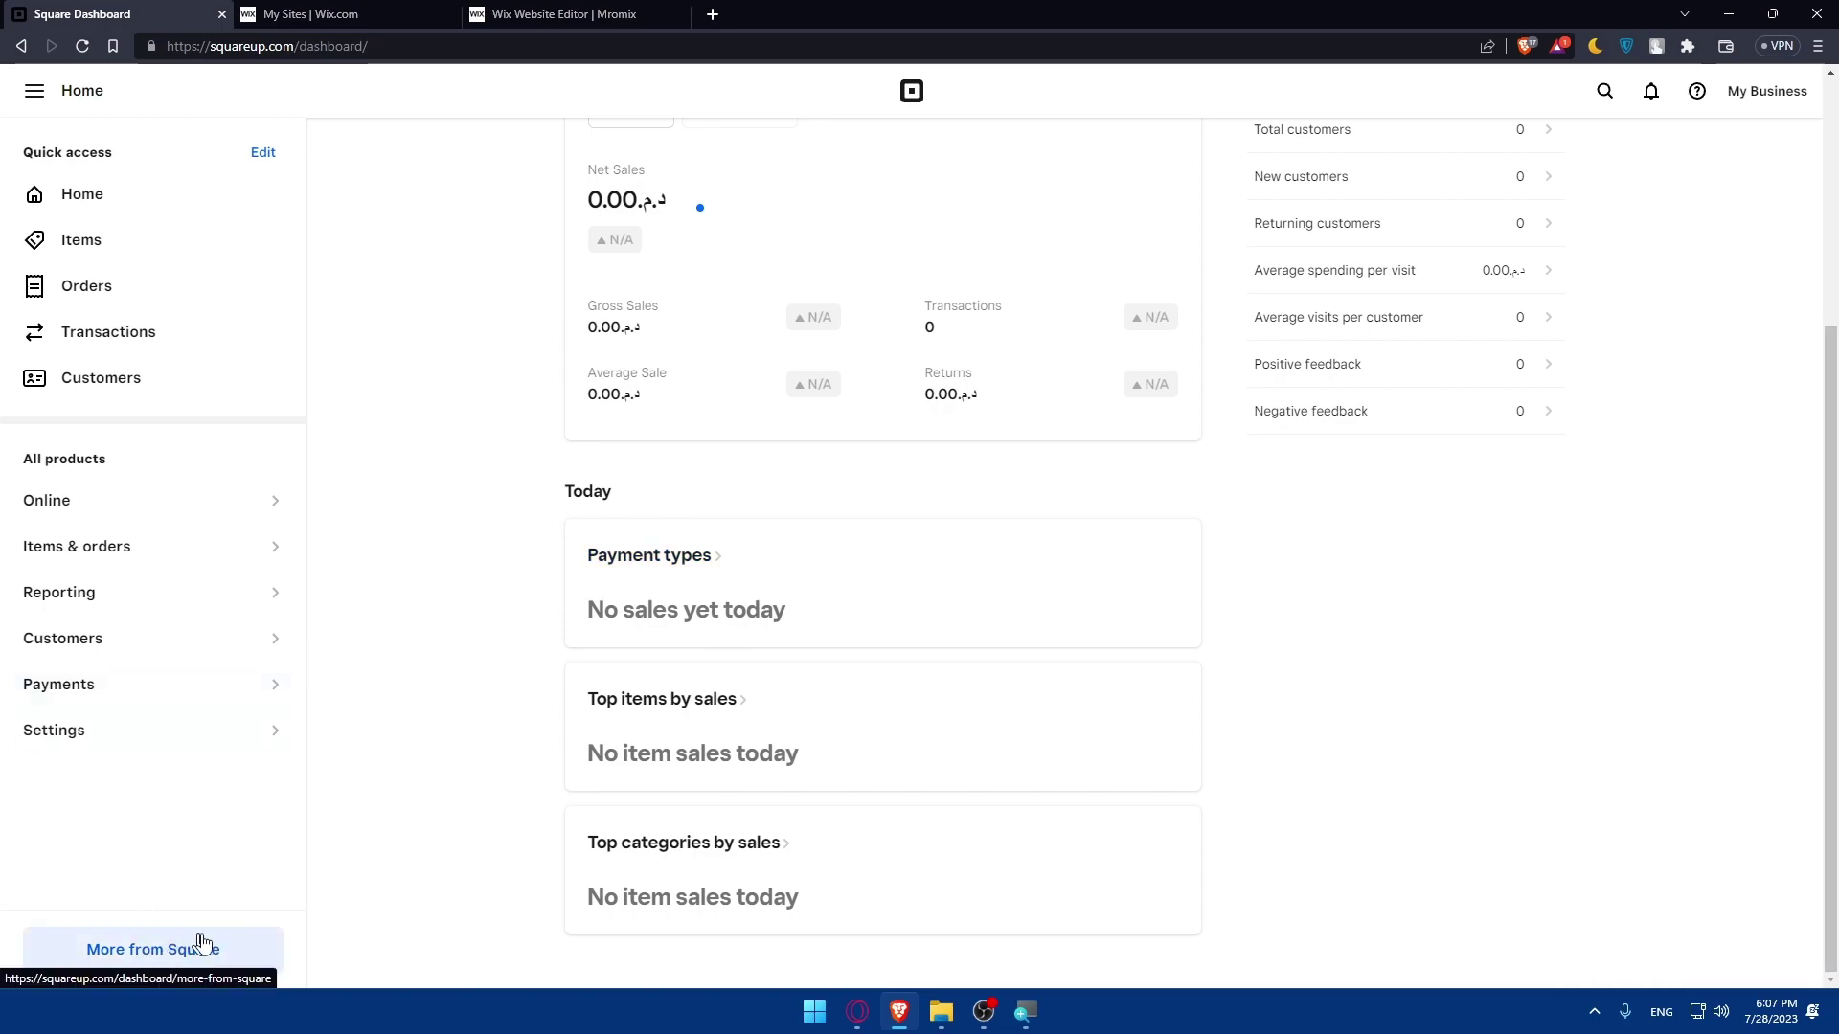
{"action": "scroll", "coordinate": [1150, 520], "scroll_direction": "up", "scroll_amount": 4}
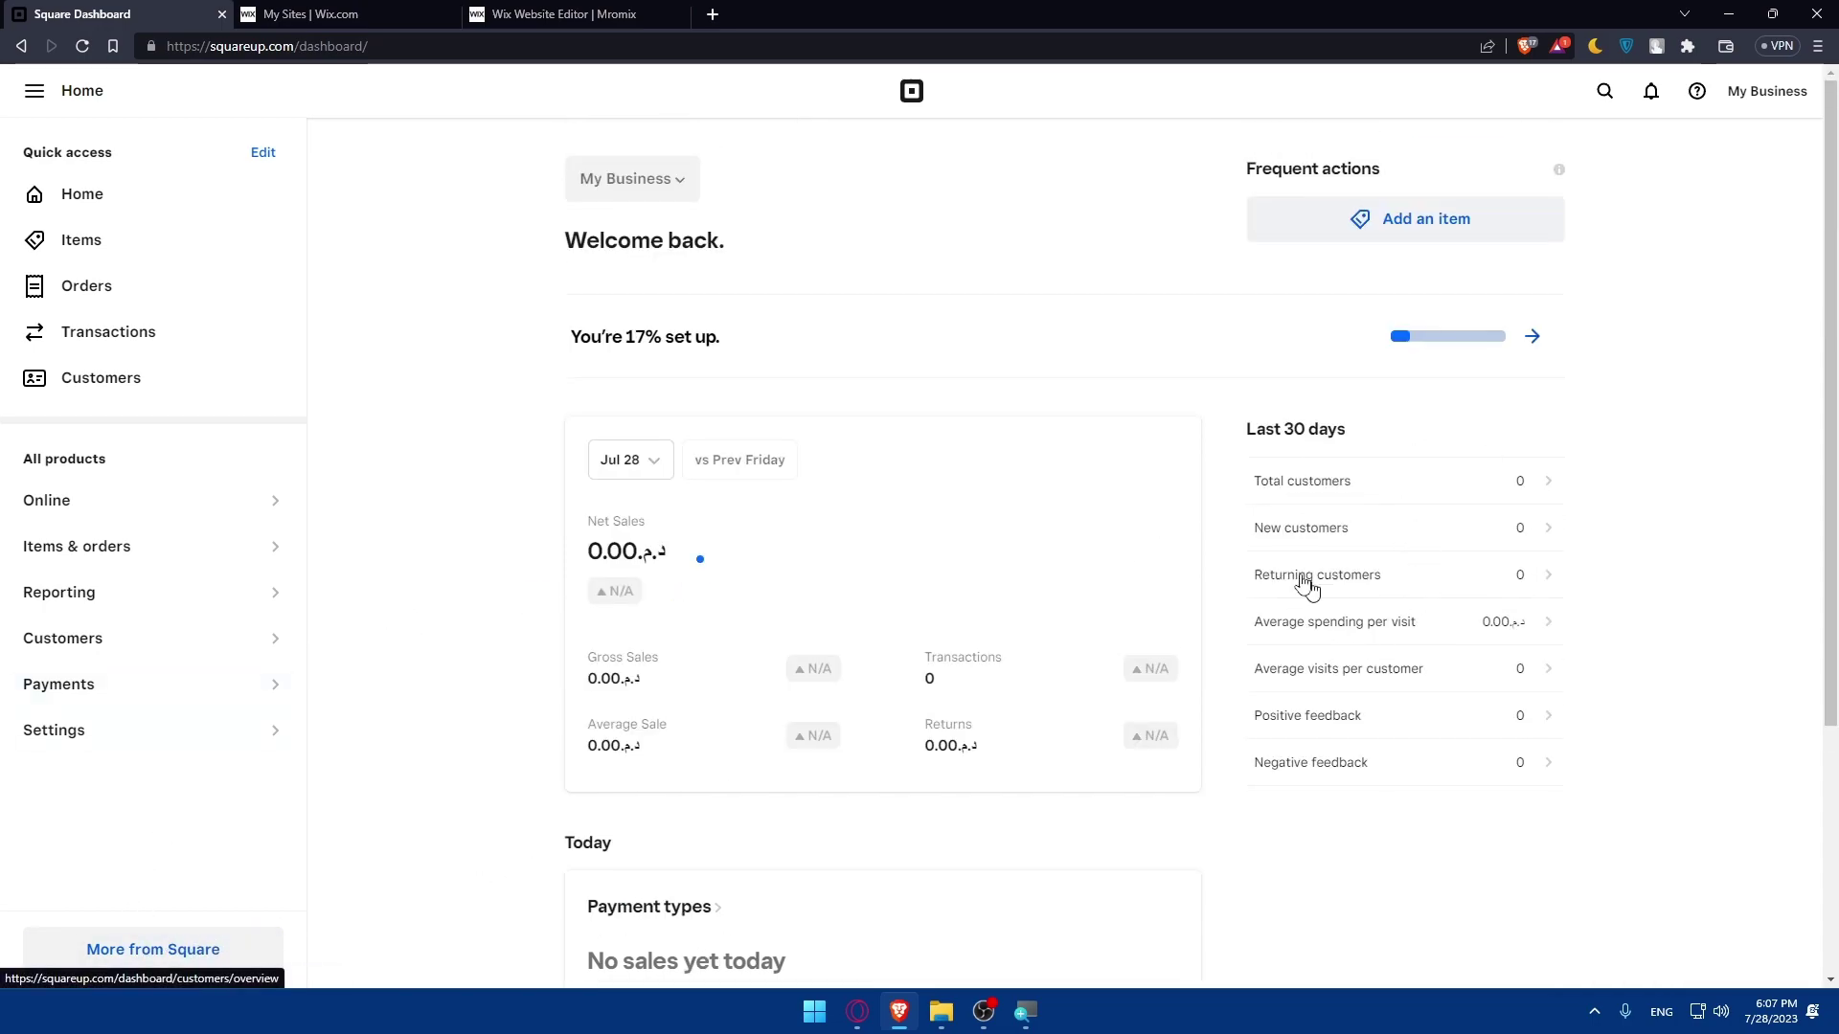
{"action": "left_click_drag", "start_coordinate": [1265, 430], "coordinate": [1337, 430]}
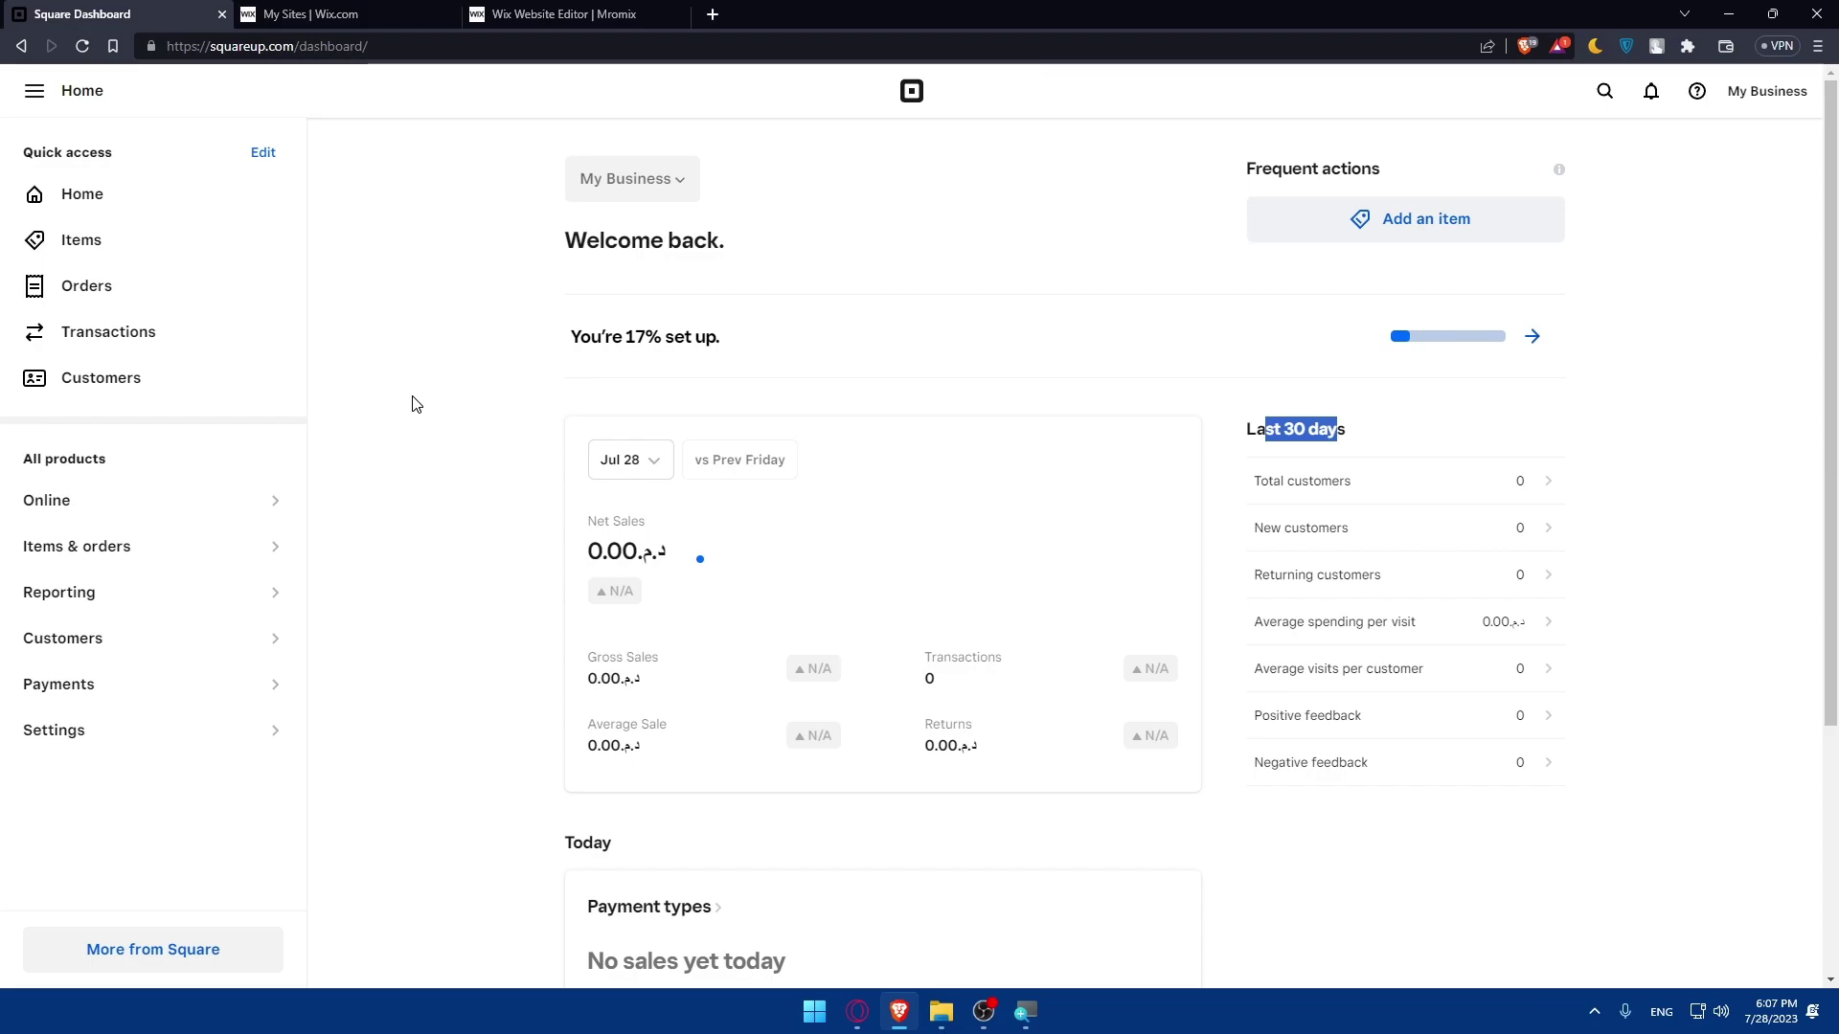
{"action": "left_click", "coordinate": [568, 13]}
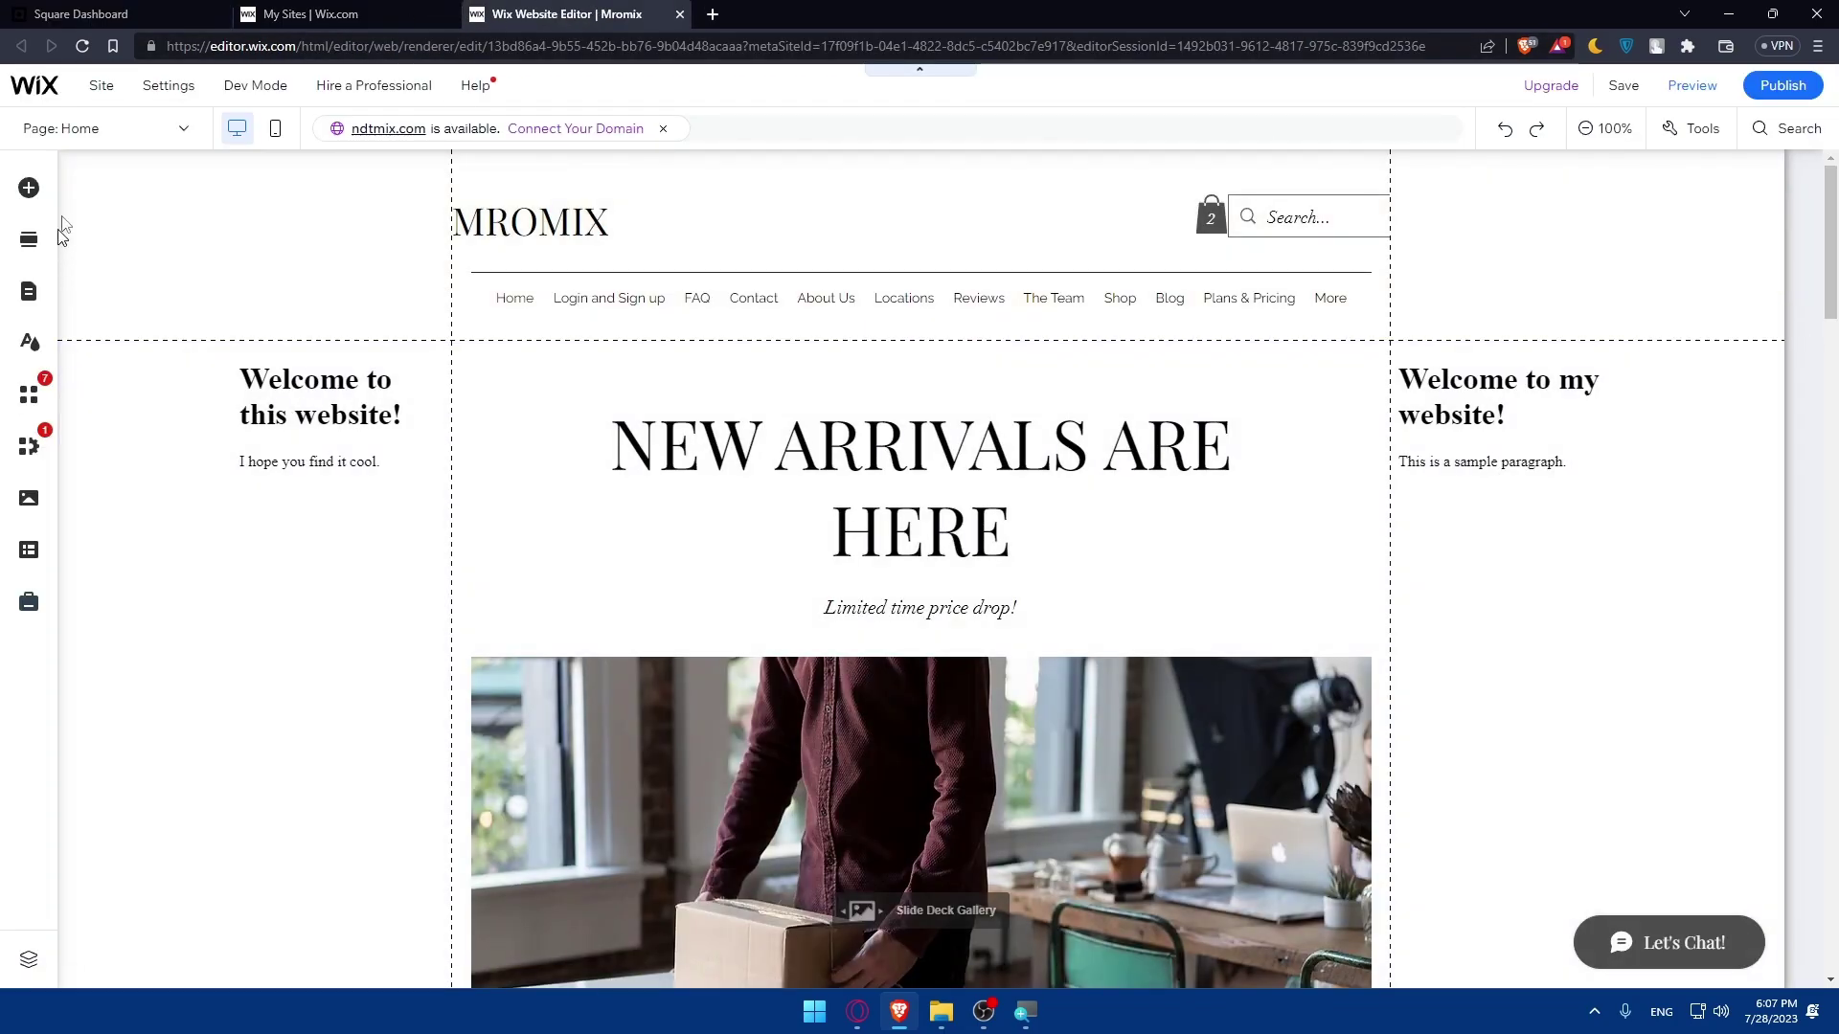
{"action": "left_click", "coordinate": [168, 85]}
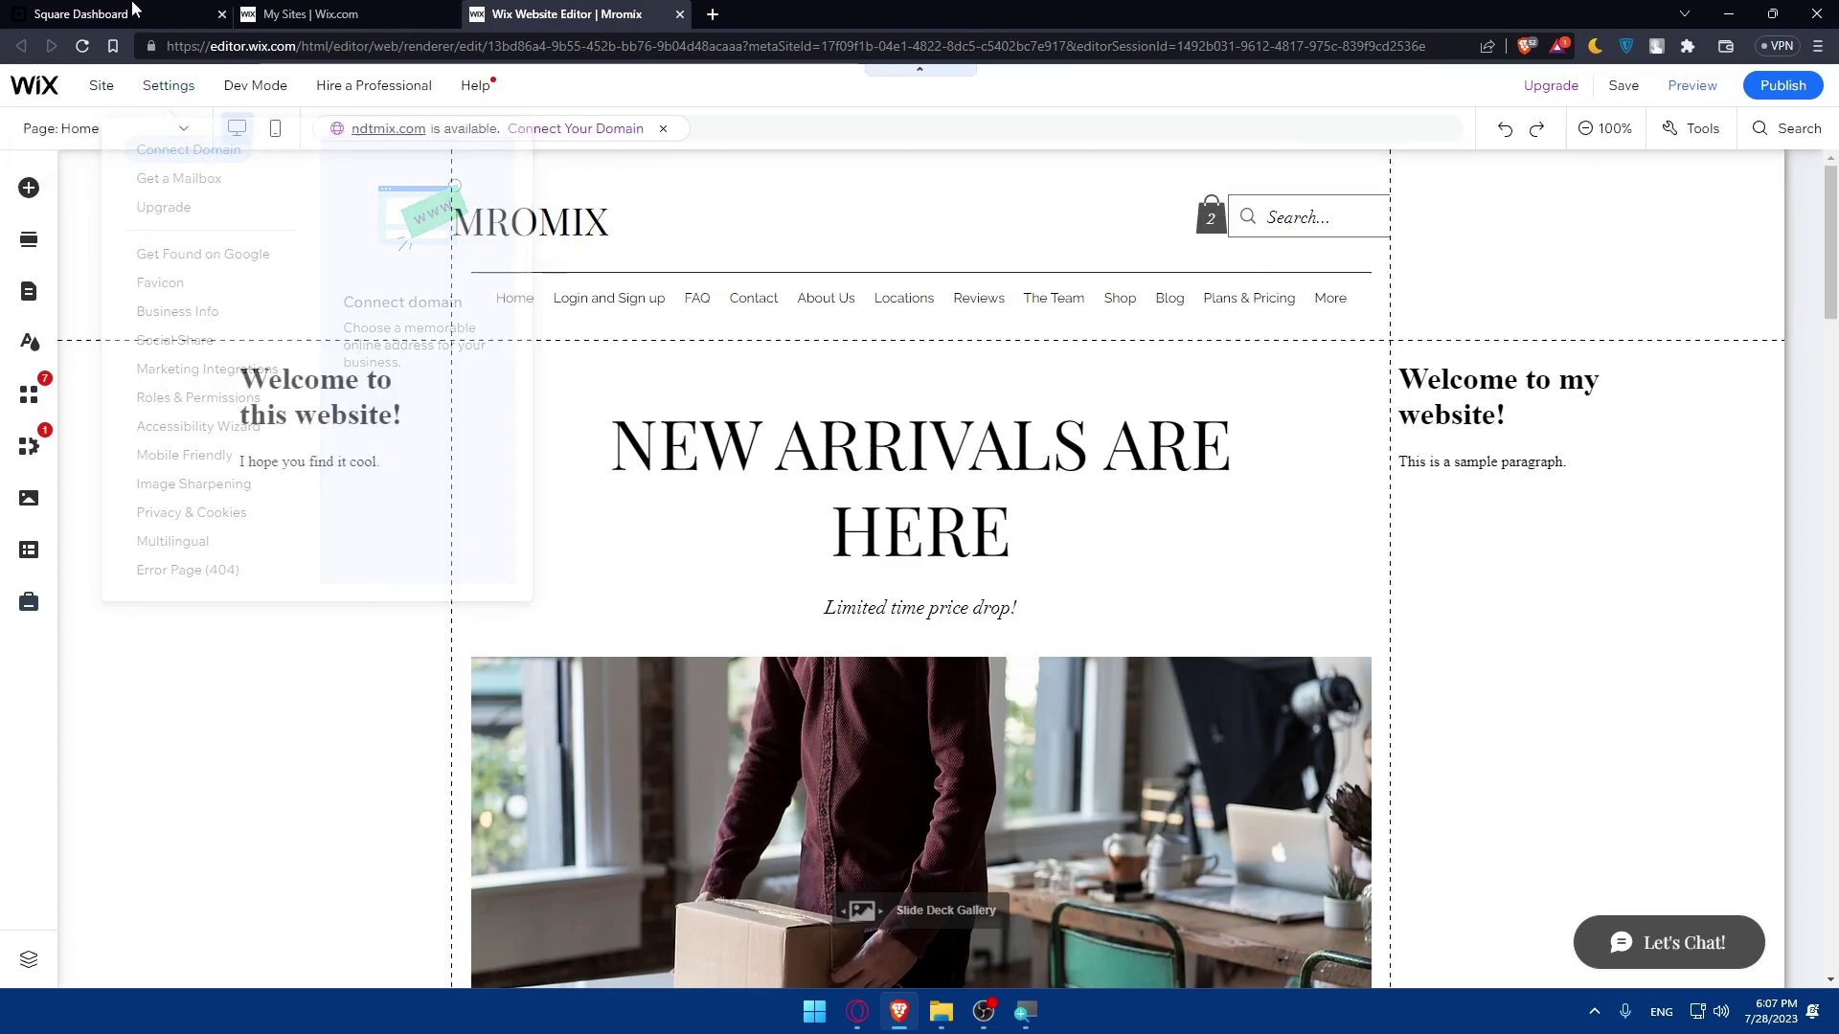
{"action": "left_click", "coordinate": [115, 13]}
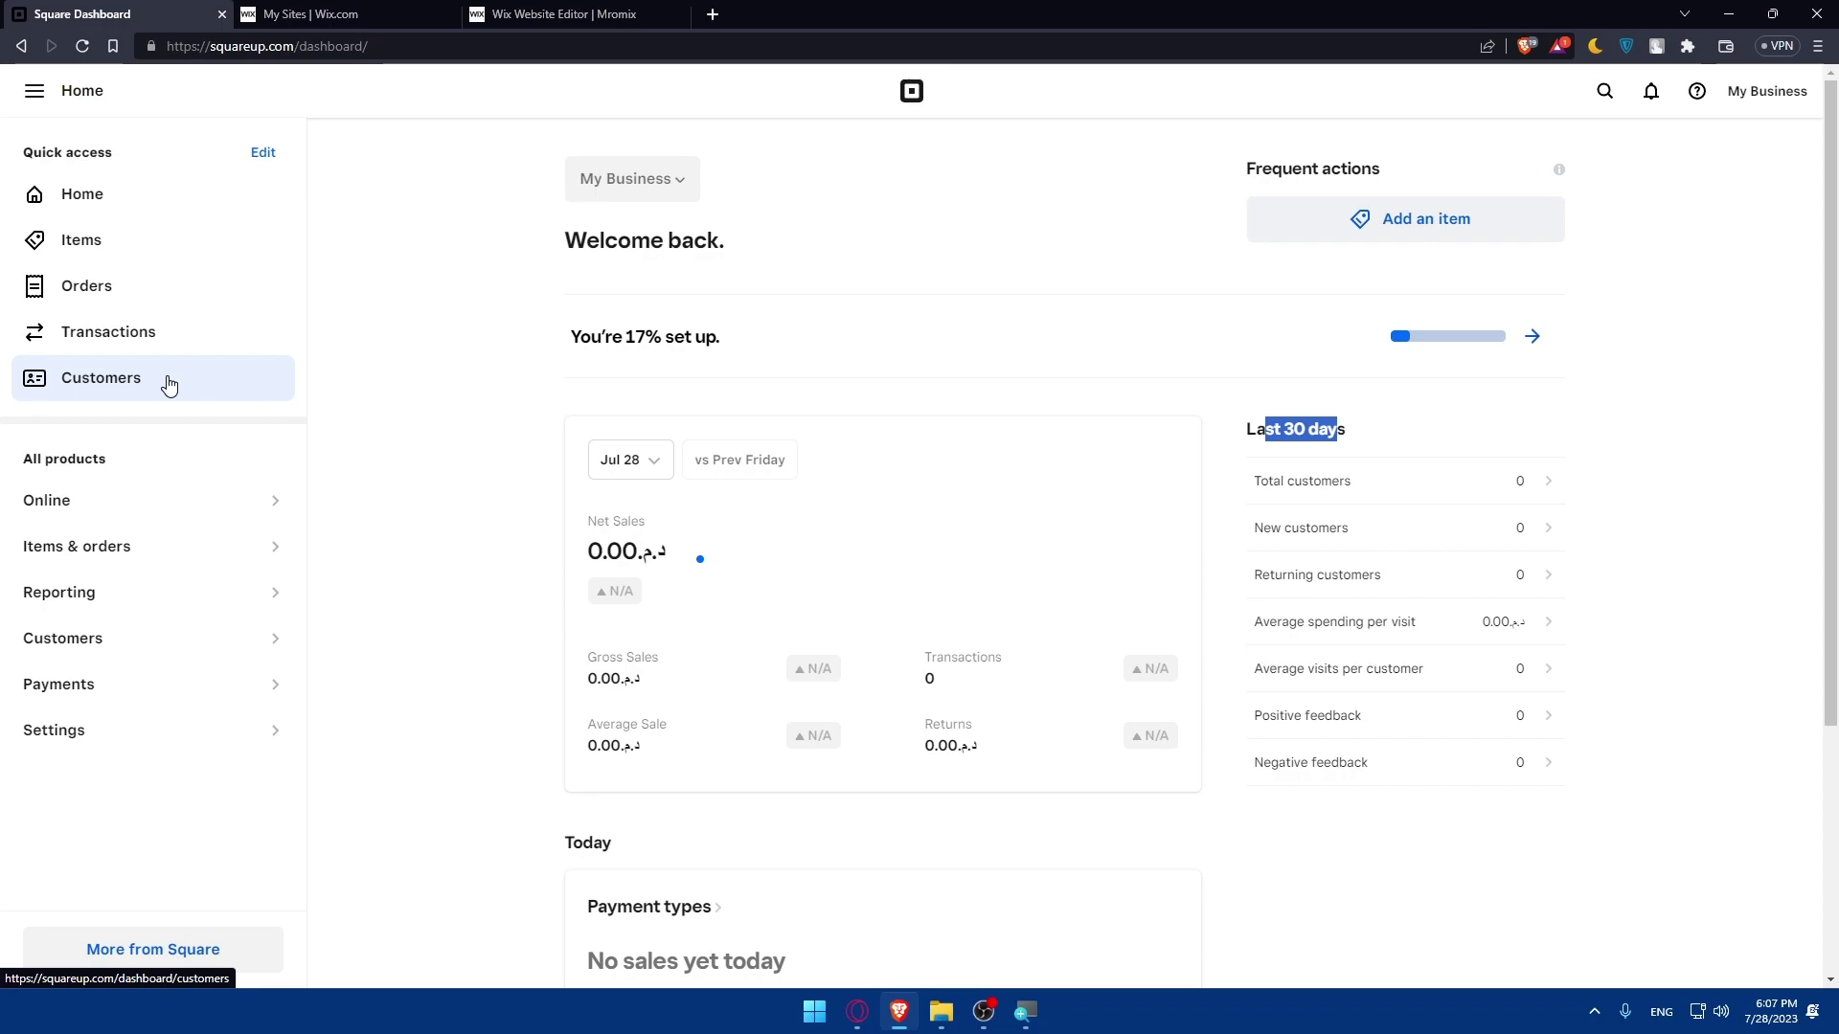
{"action": "left_click", "coordinate": [371, 393]}
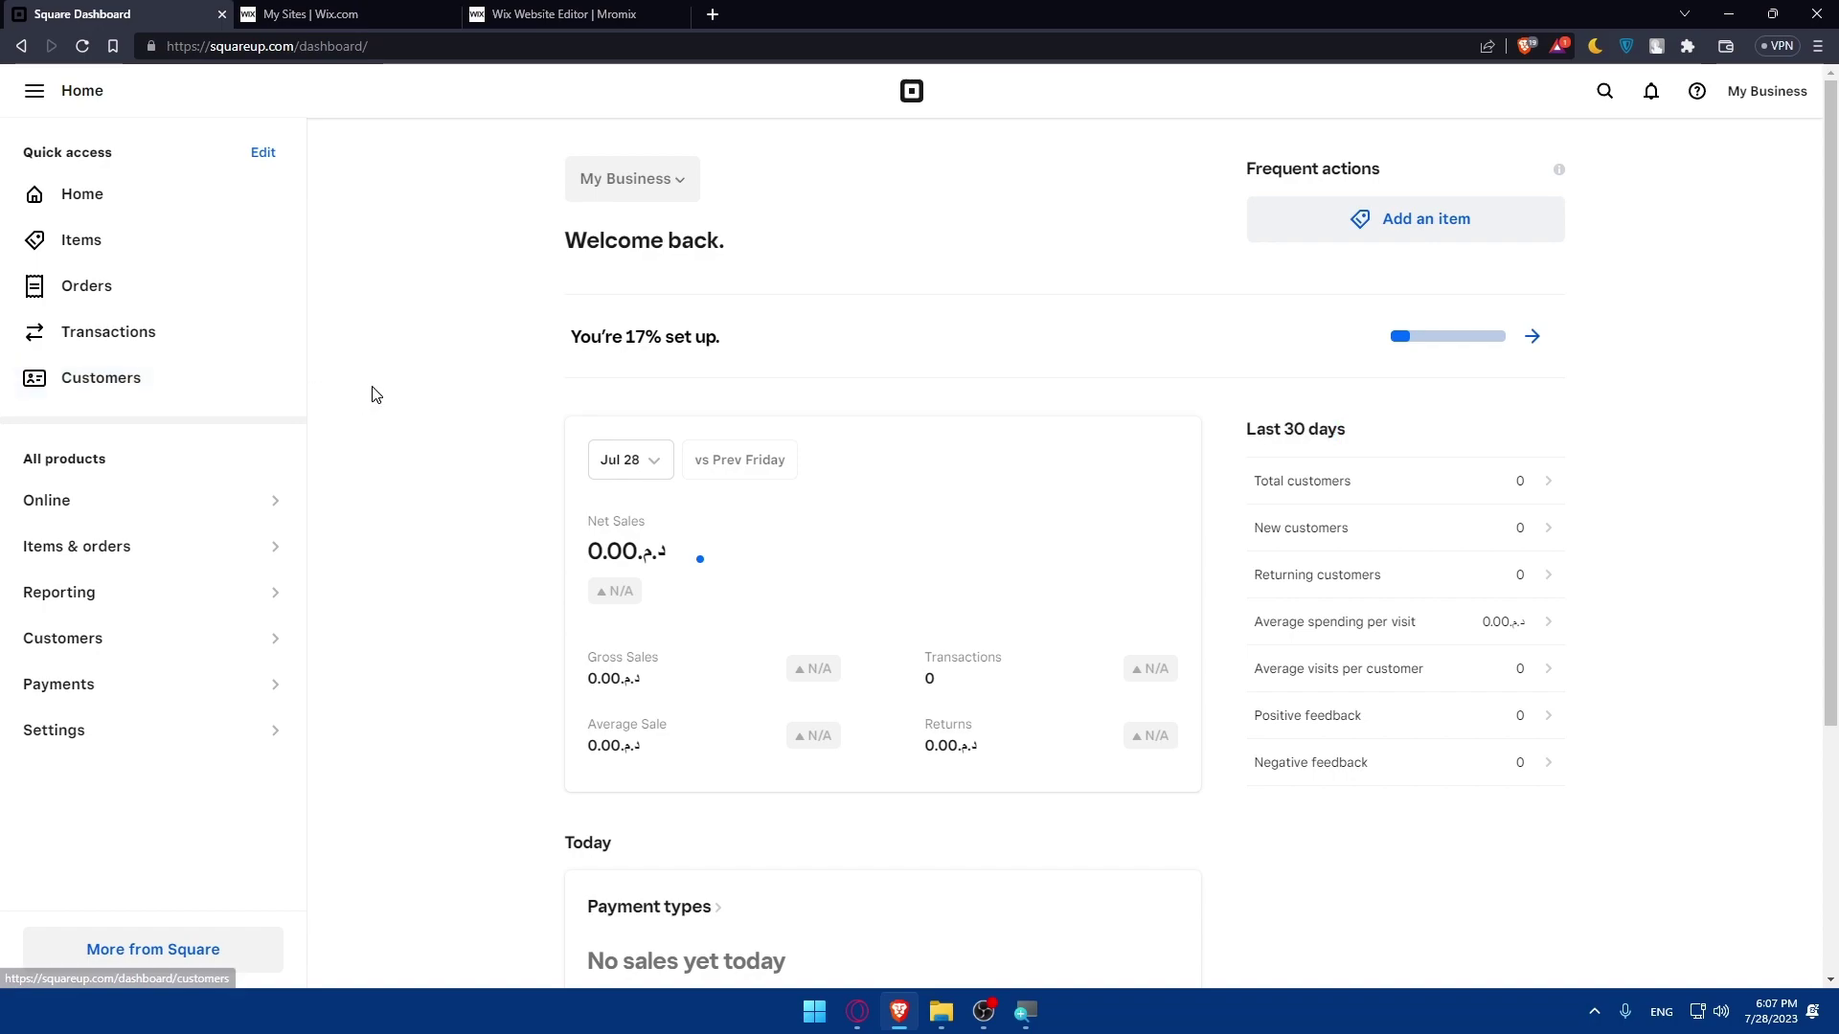